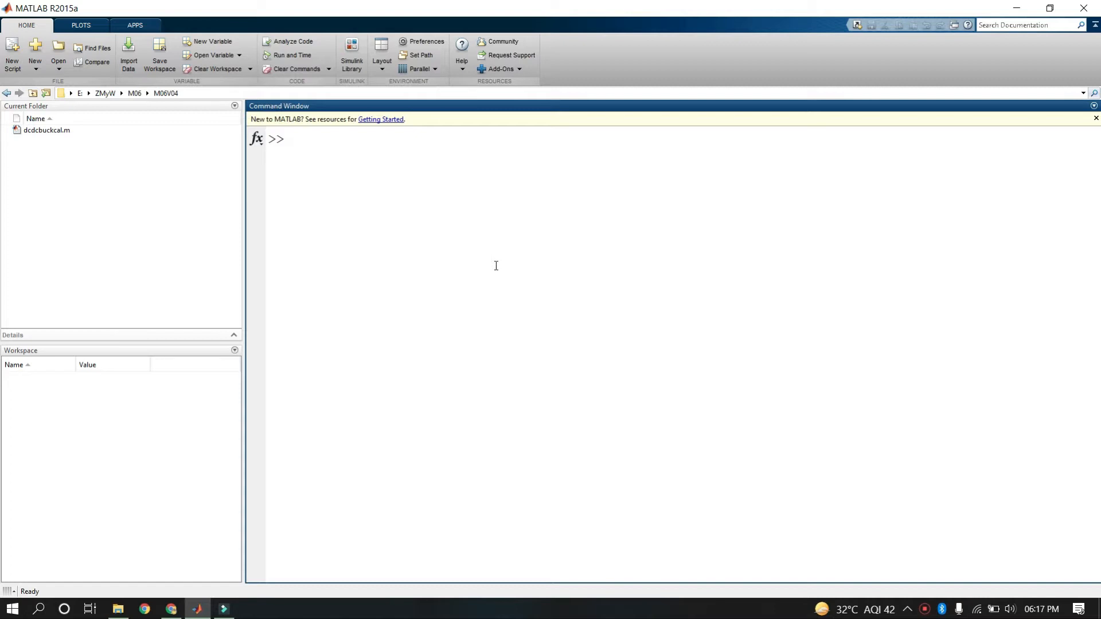
- Open the script dcdcbuckcal.m from the current folder for viewing its code
left_click(37, 146)
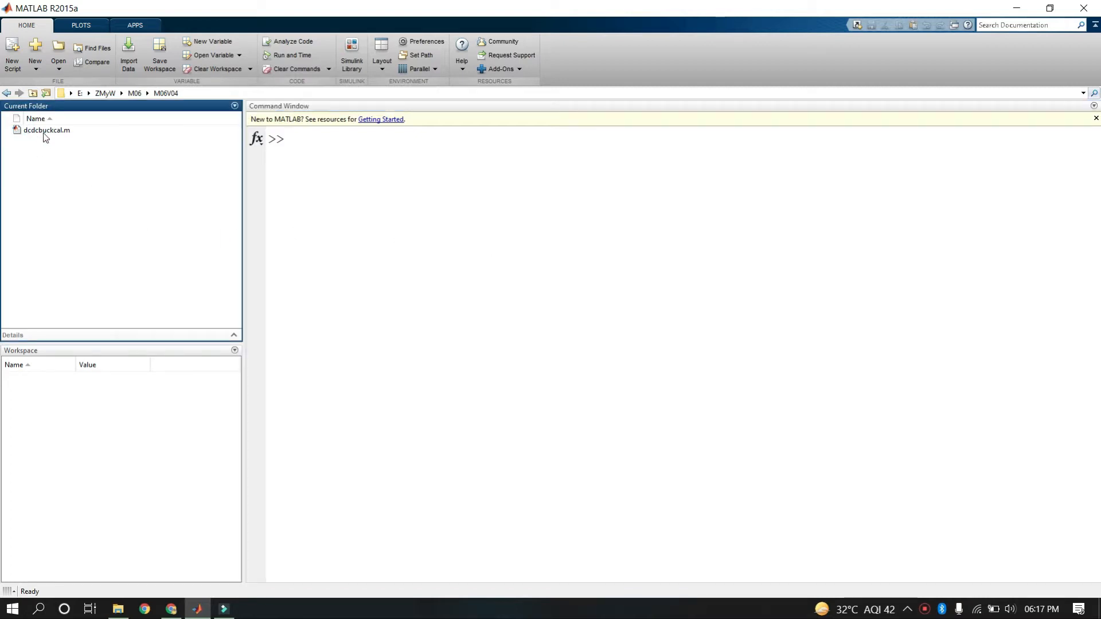
double_click(46, 130)
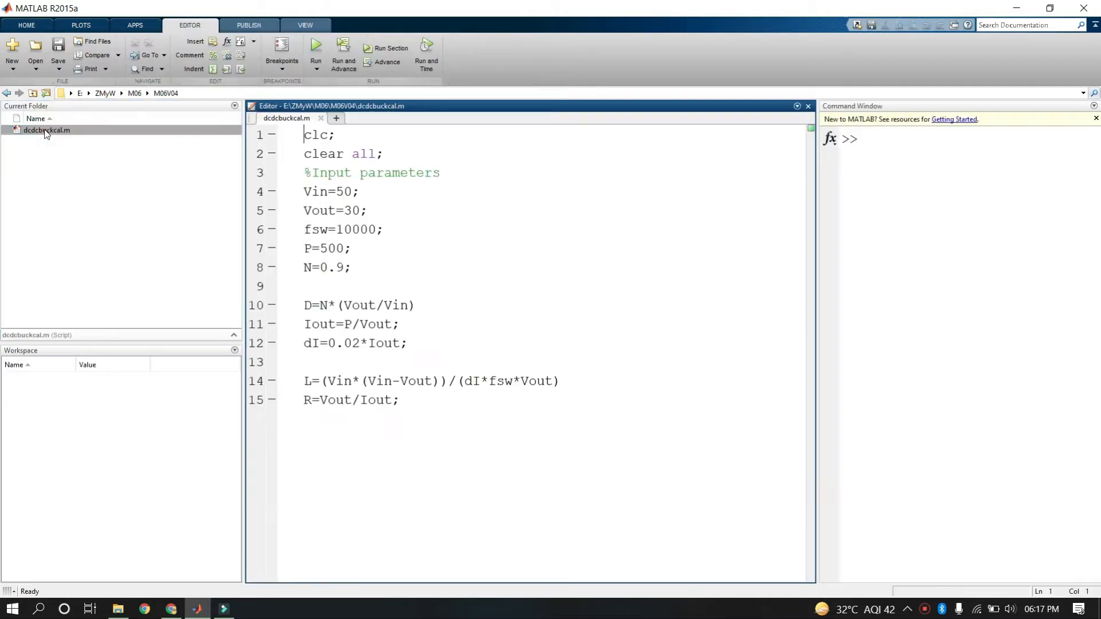
left_click(527, 224)
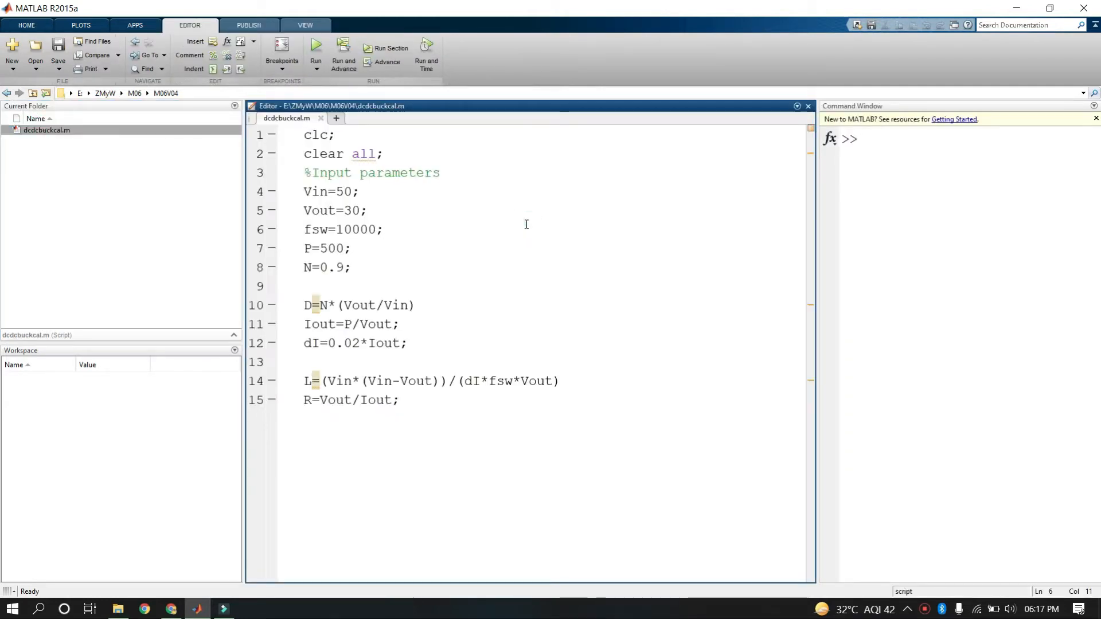
- Review the script's input parameters line by line: Vin, Vout, fsw, P and N
left_click(360, 192)
key("Left")
key("Left")
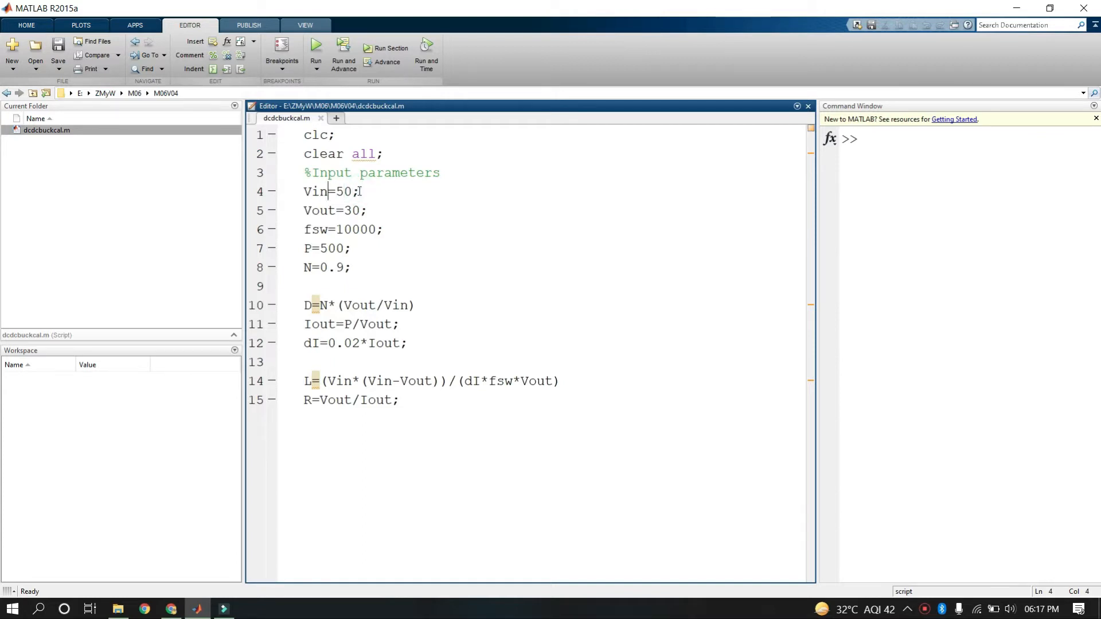
key("Left")
key("shift+Down")
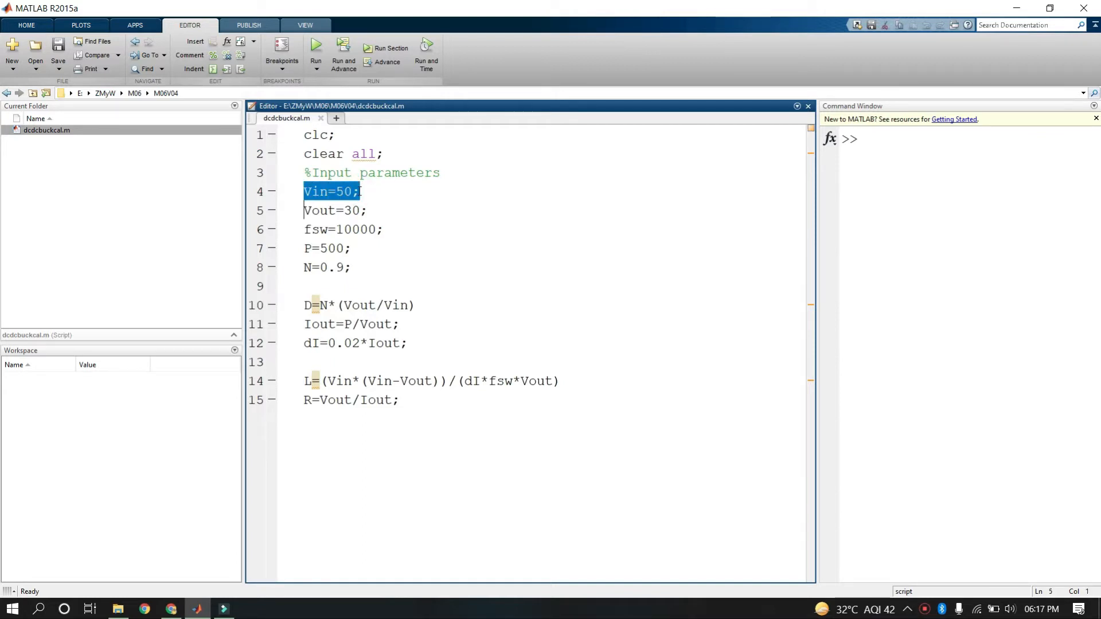
key("Right")
key("shift+Down")
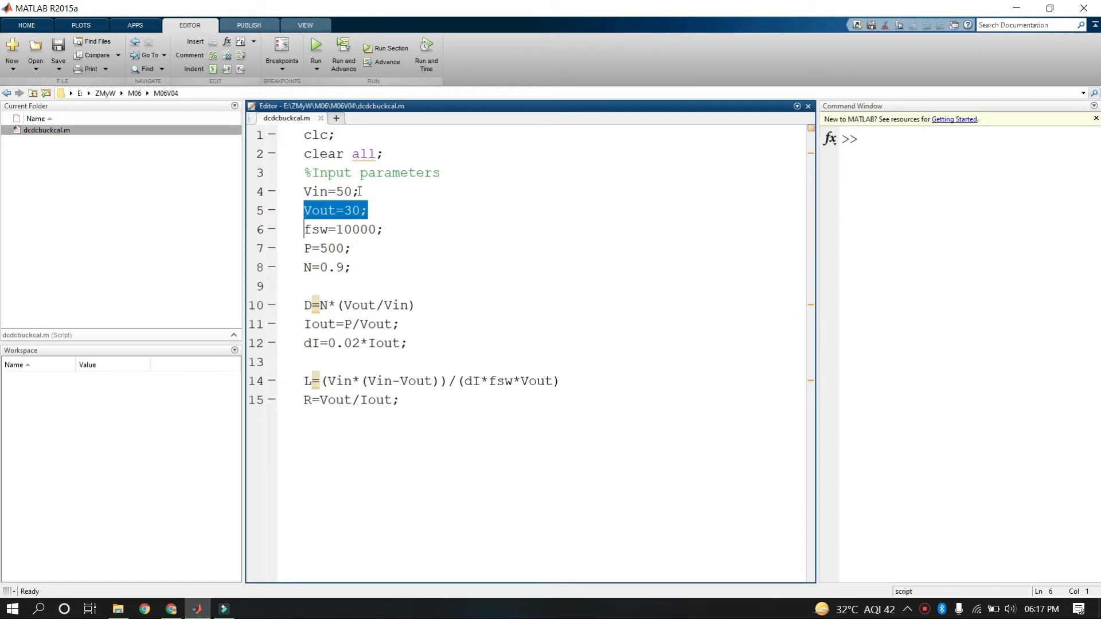
key("Right")
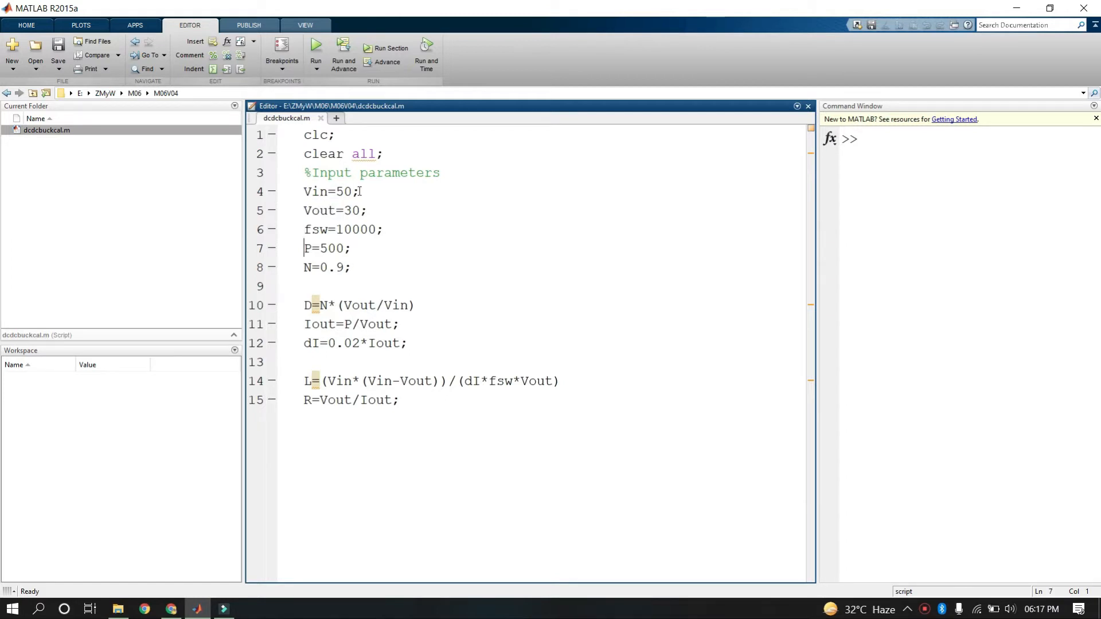
key("shift+Down")
key("Down")
key("shift+Down")
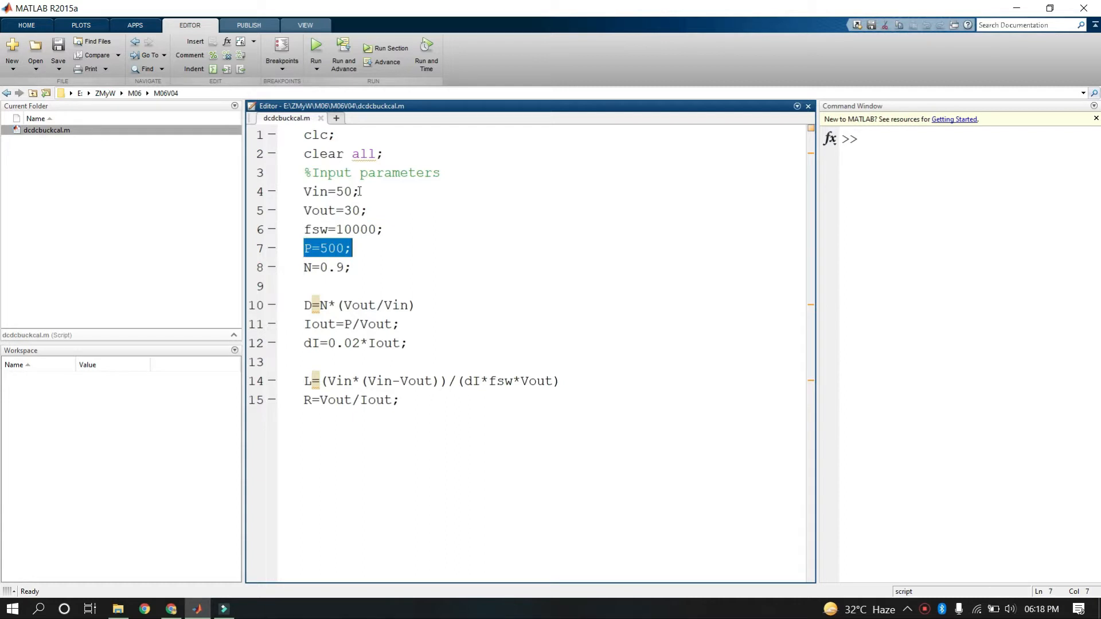
key("Right")
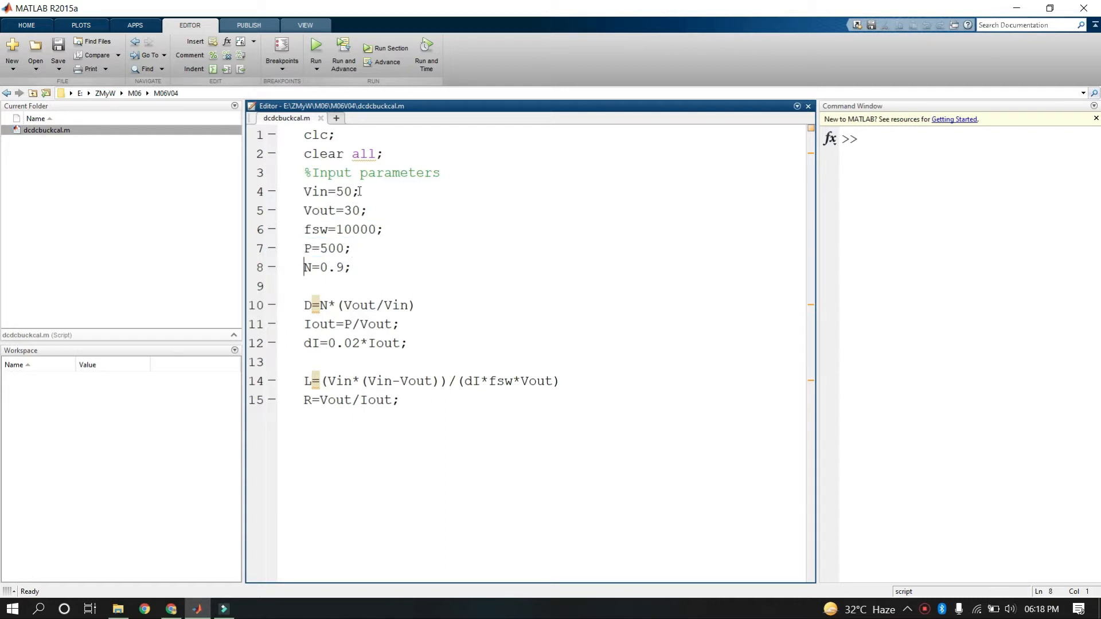
key("shift+Down")
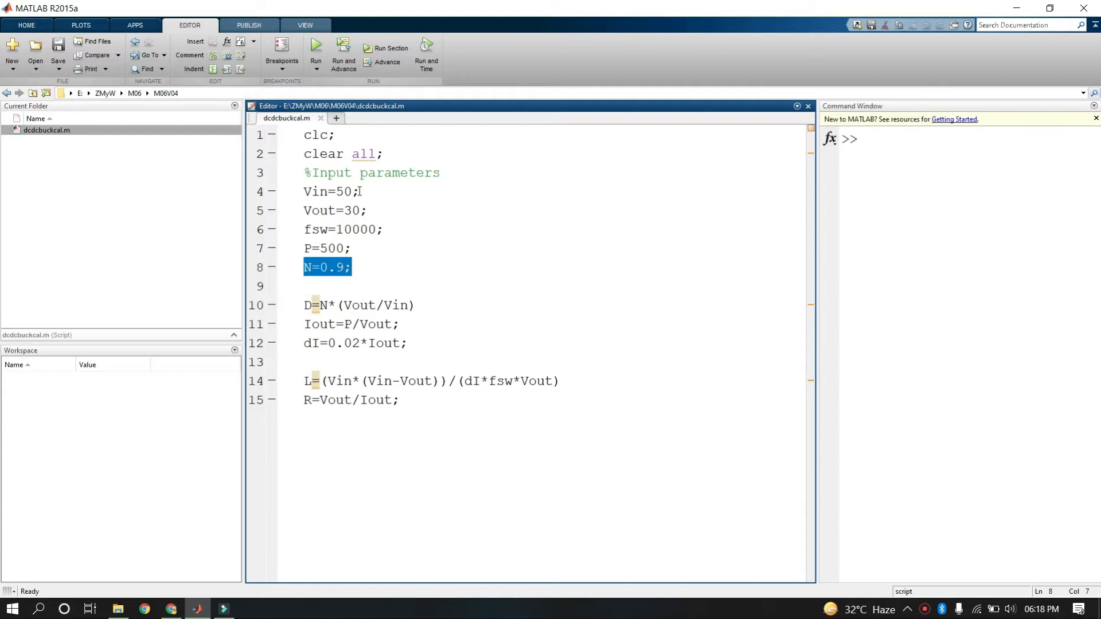
key("Right")
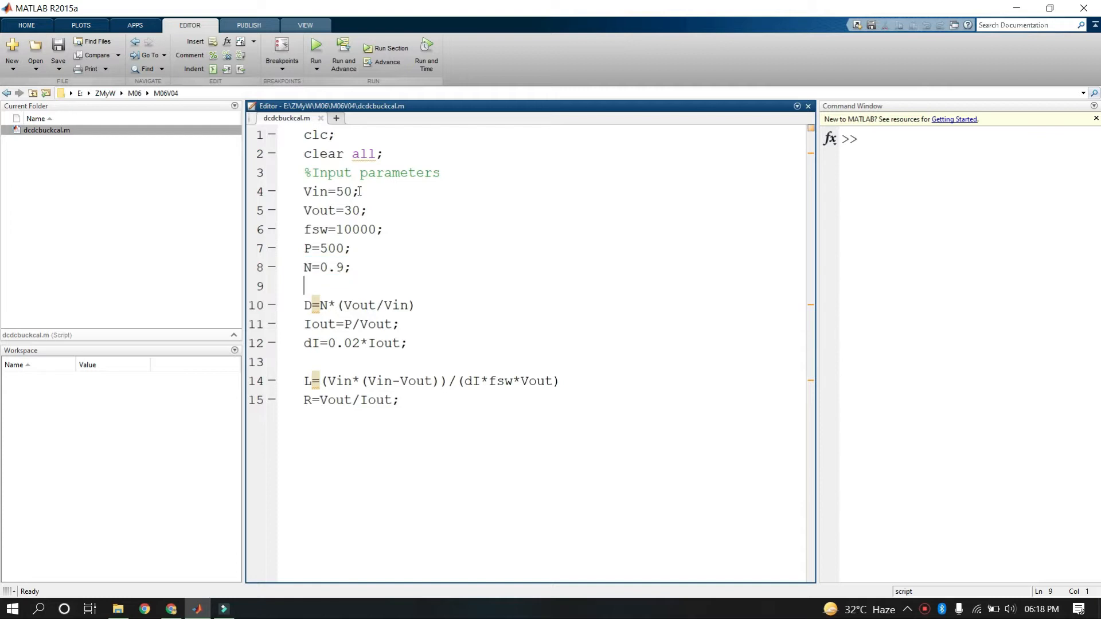
- Review the script's formulas for duty cycle D, output current Iout, ripple current dI and inductance L
key("Down")
key("shift+Down")
key("shift+Down")
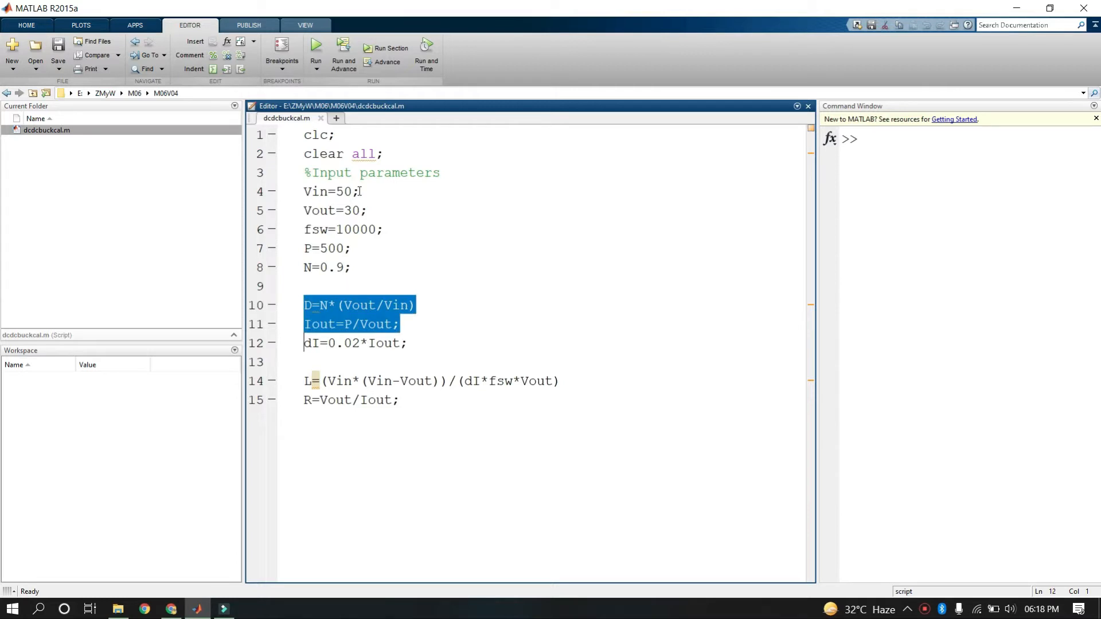
key("shift+End")
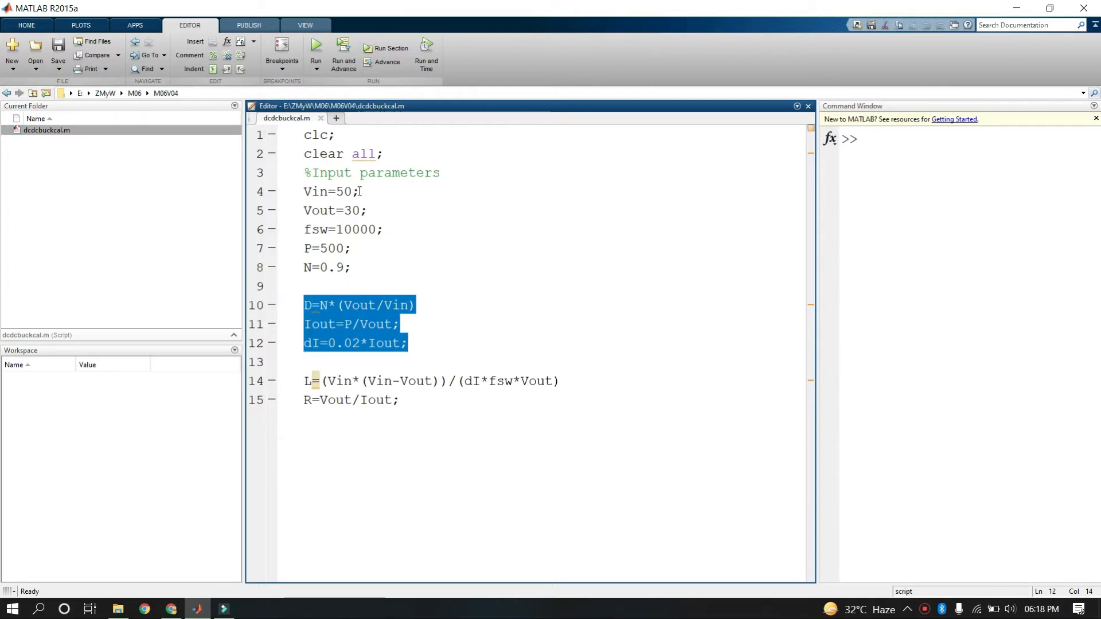
key("Down")
key("shift+Down")
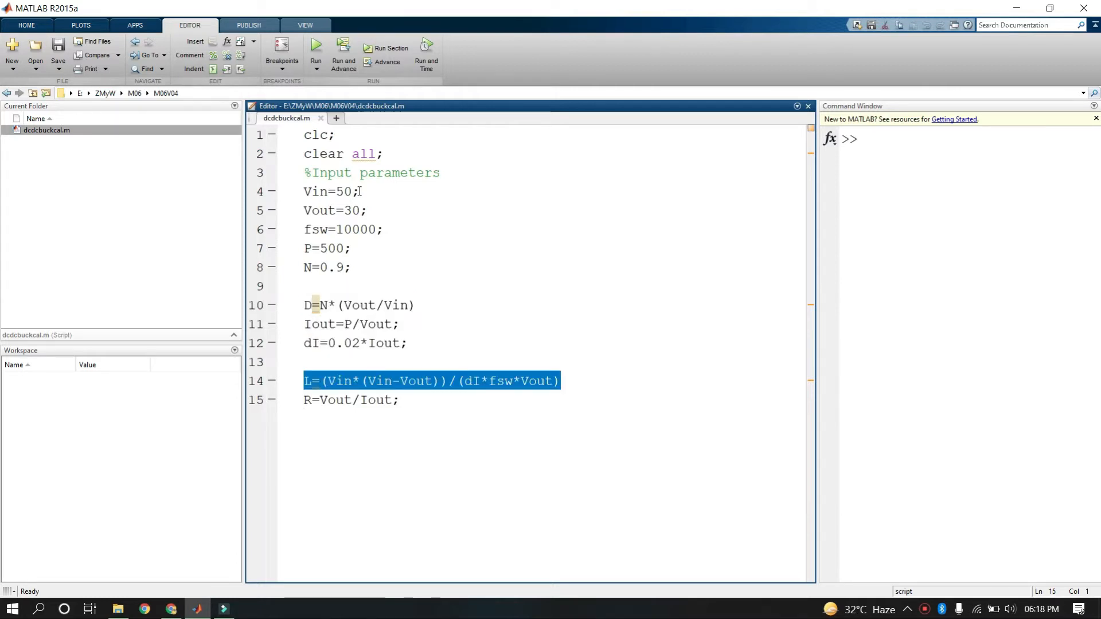
left_click(536, 227)
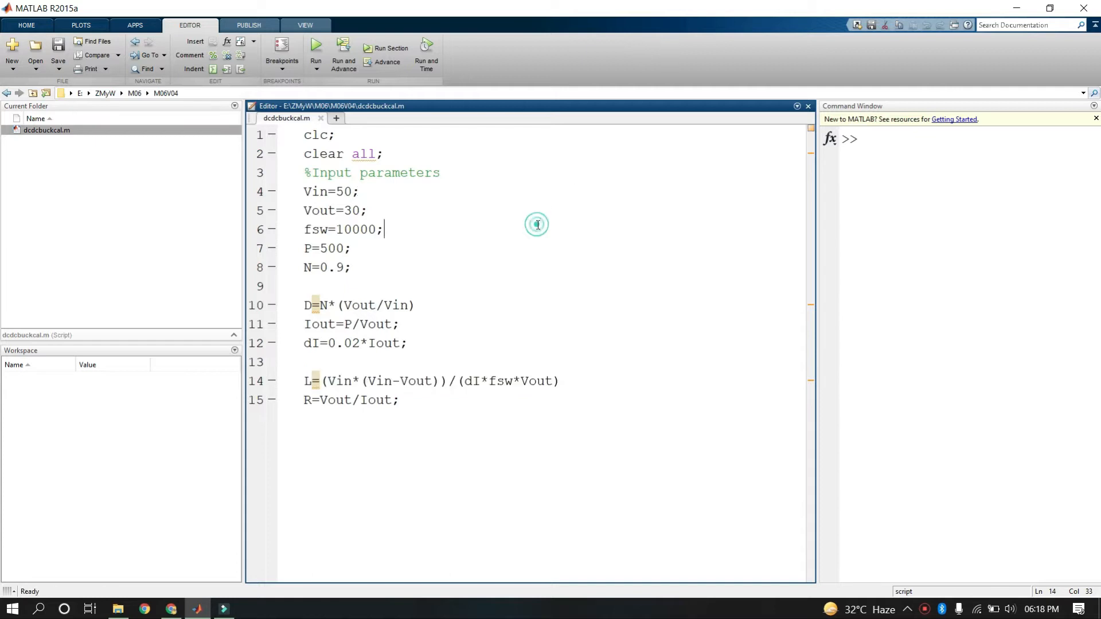
- Run the dcdcbuckcal.m script and check the calculated duty cycle D and inductance L
left_click(319, 55)
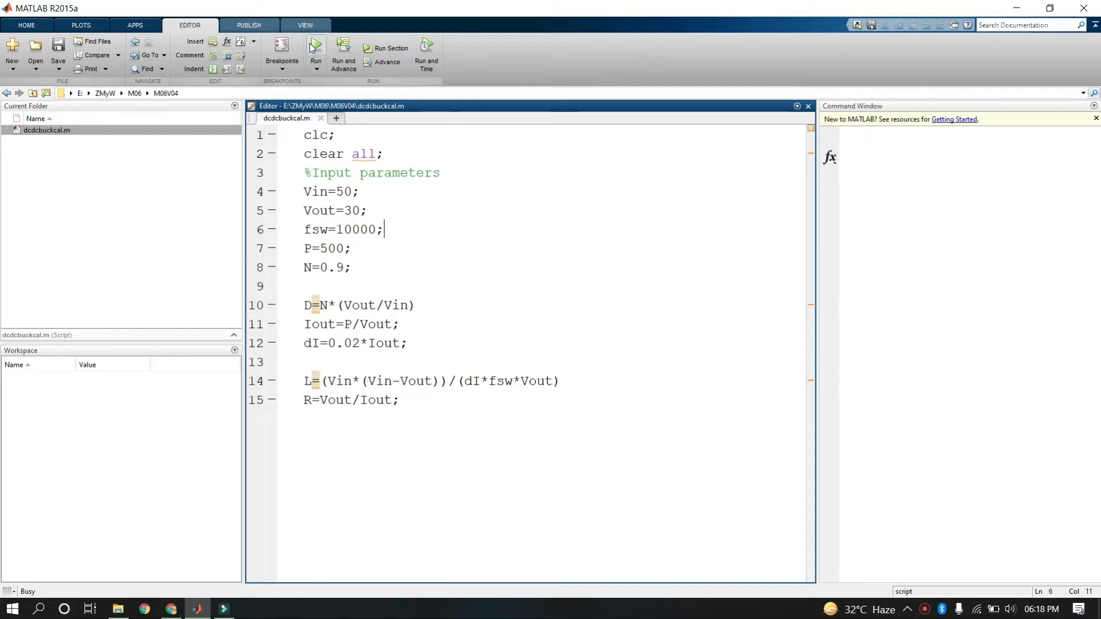
left_click(930, 211)
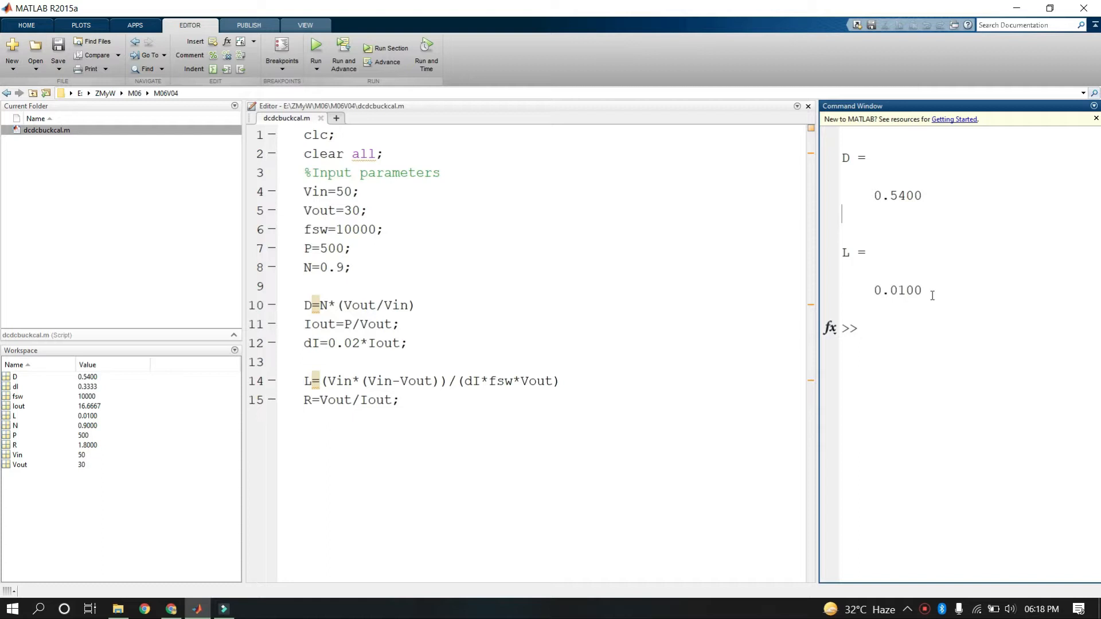
left_click(521, 342)
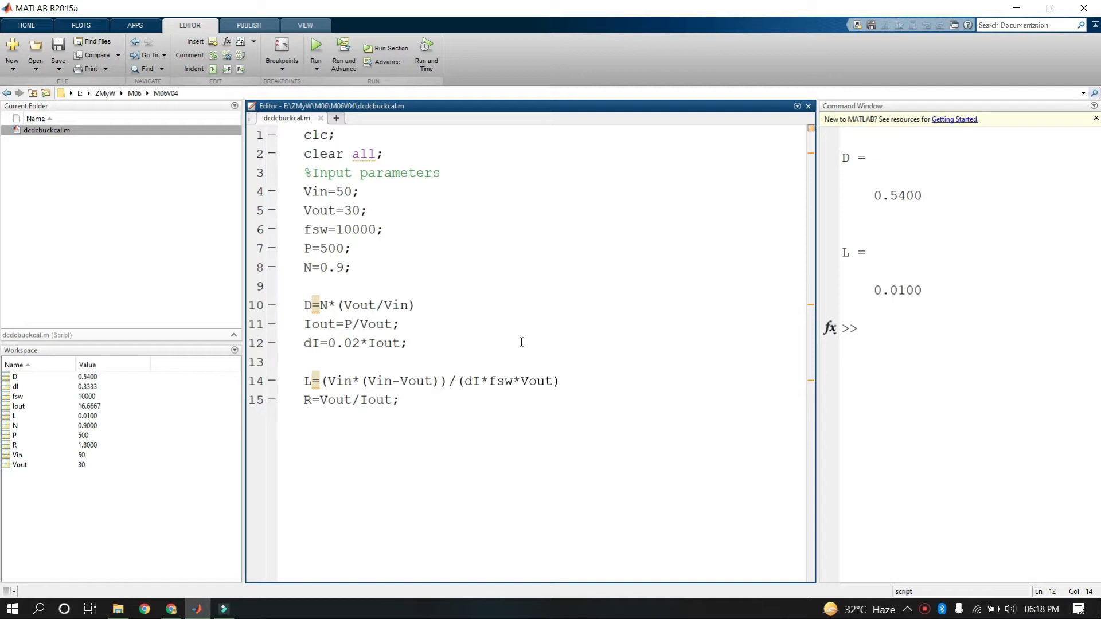
- Create a new blank Simulink model and maximize its window
left_click(27, 25)
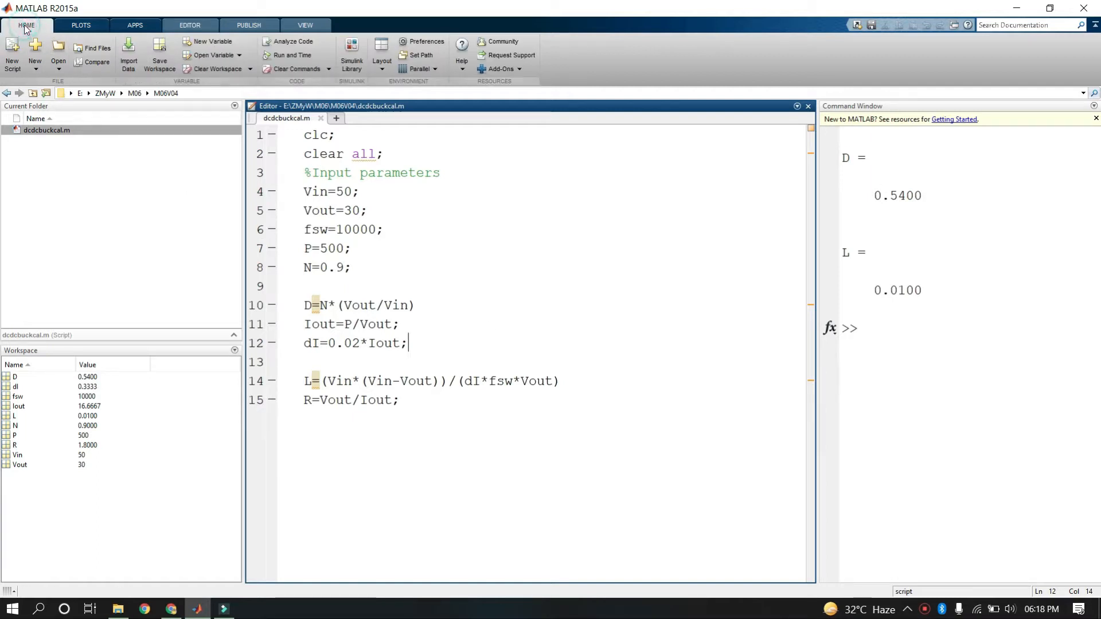
left_click(34, 66)
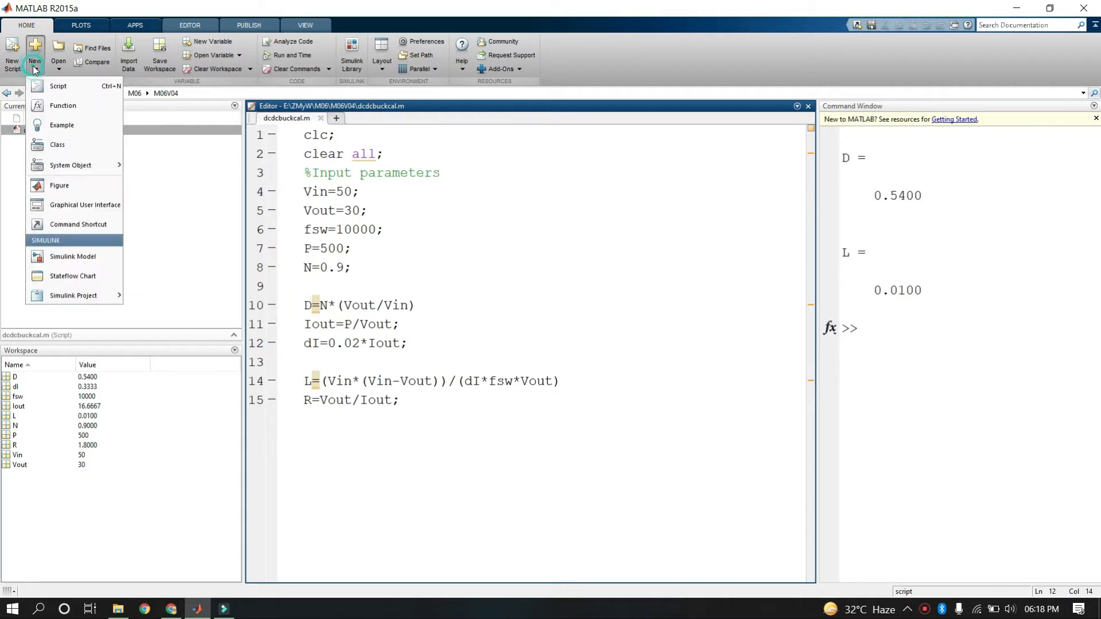
left_click(72, 258)
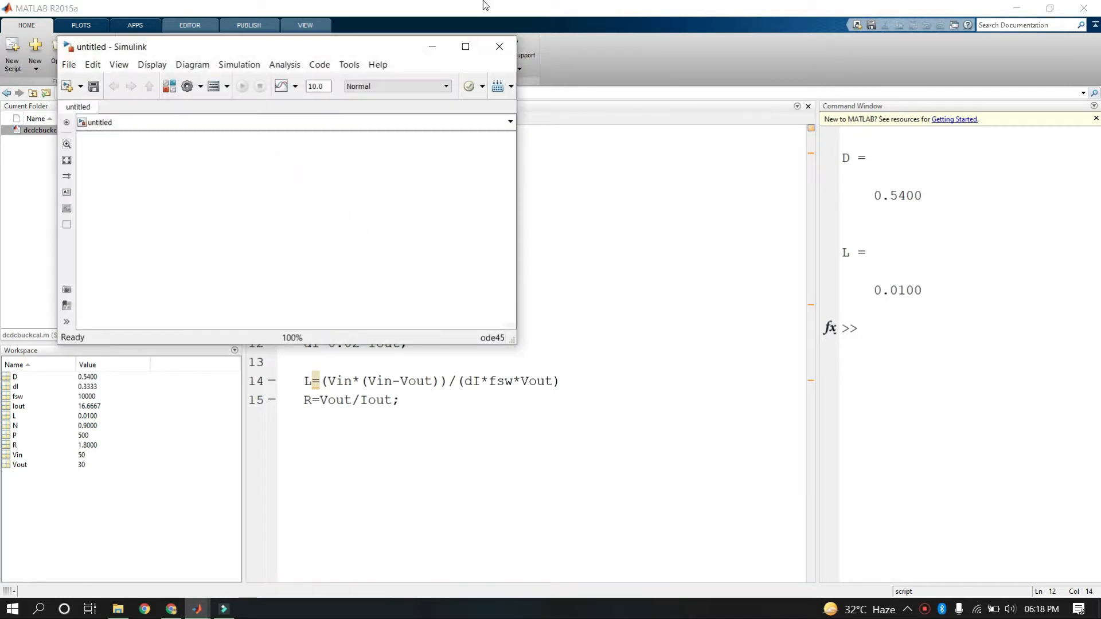
left_click(465, 46)
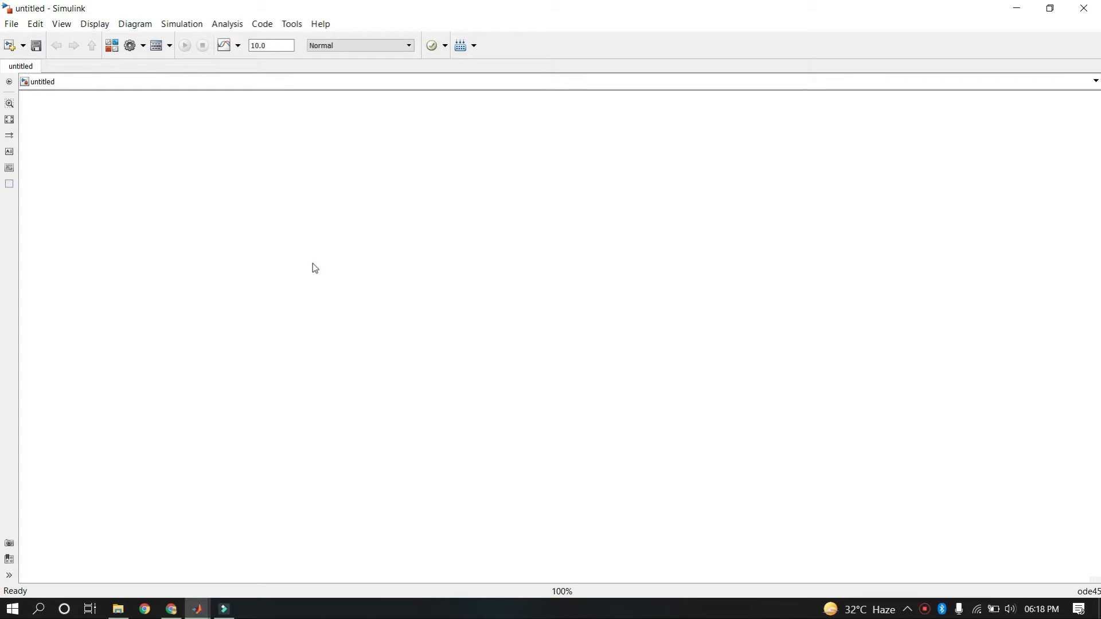
- Save the new Simulink model as dcdcbuckopen in the M06V04 folder
key("ctrl+s")
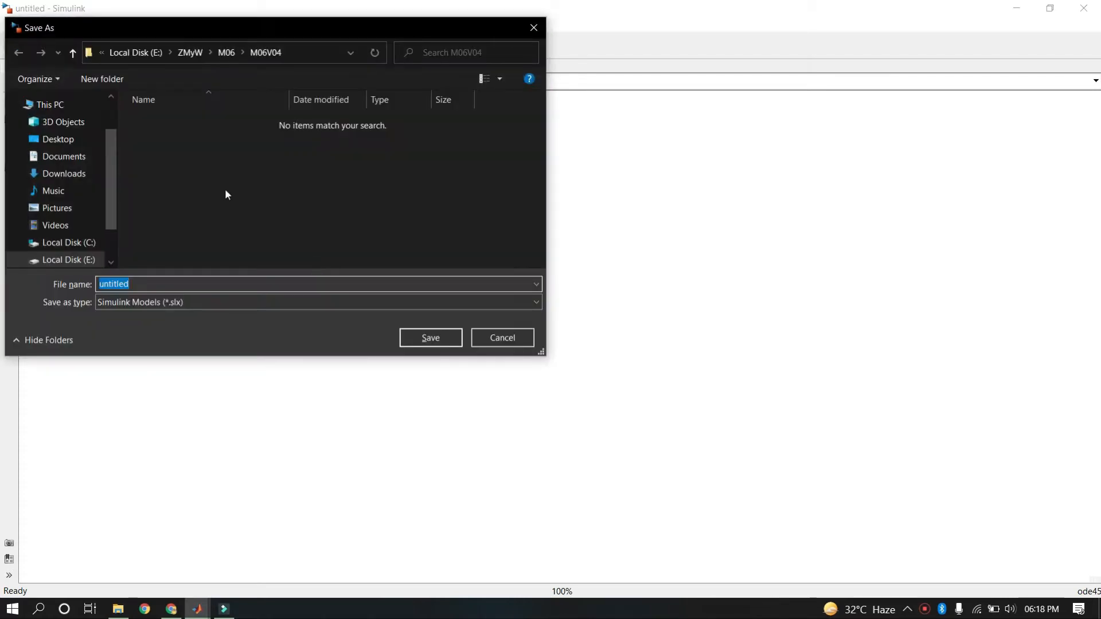
type("dcdc")
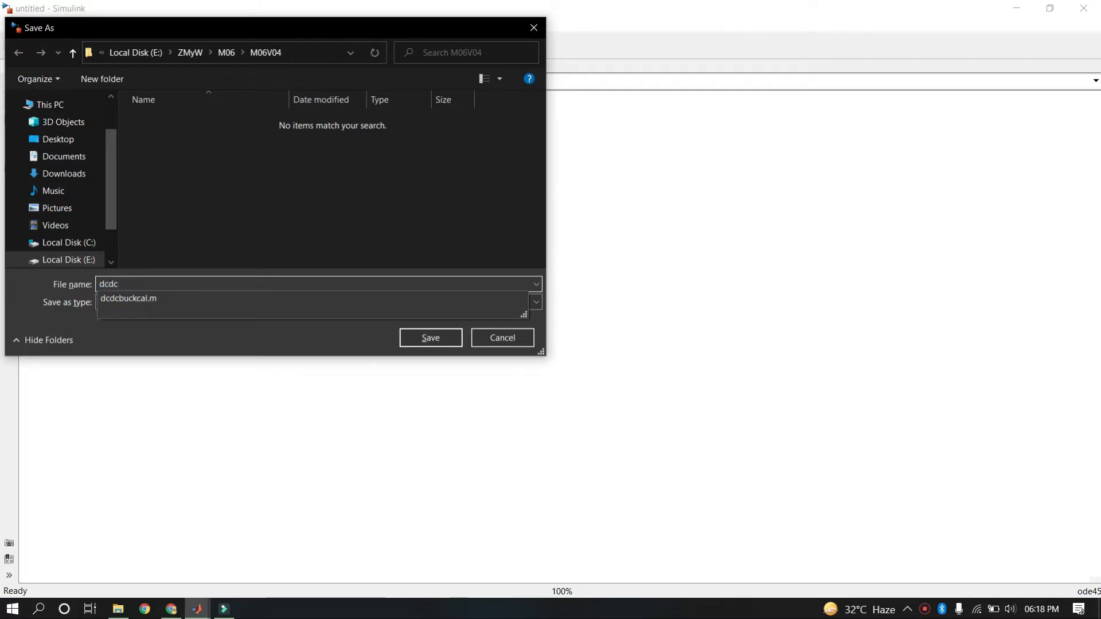
type("buckopen")
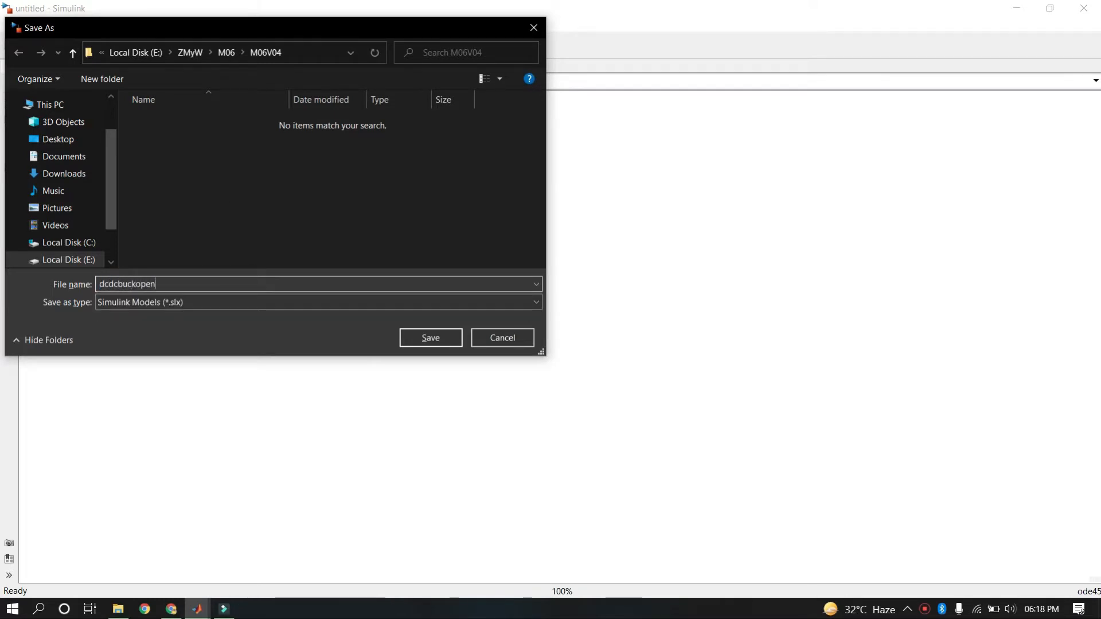
key("Return")
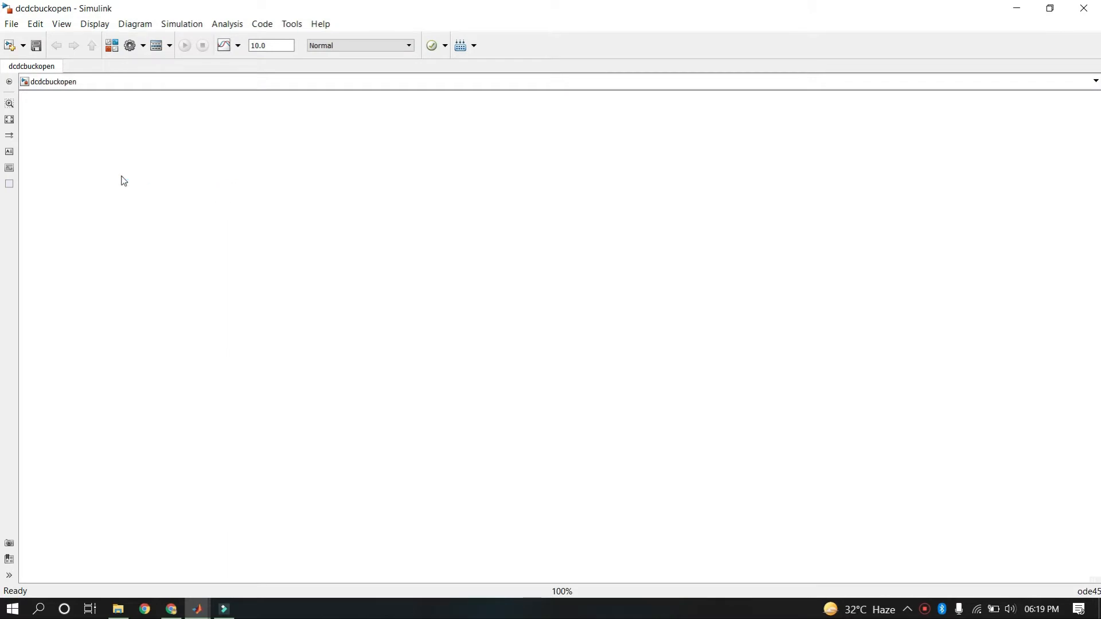
- Search the block library for igbt, add the IGBT/Diode block to the dcdcbuckopen model and place it in the canvas's upper-left area
left_click(111, 47)
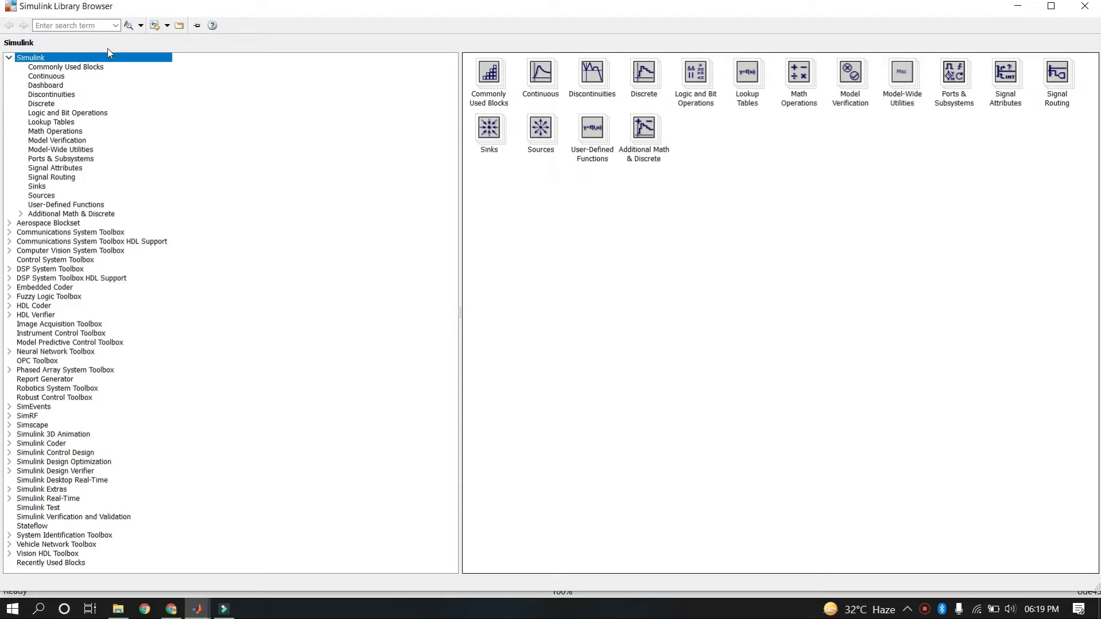
left_click(69, 25)
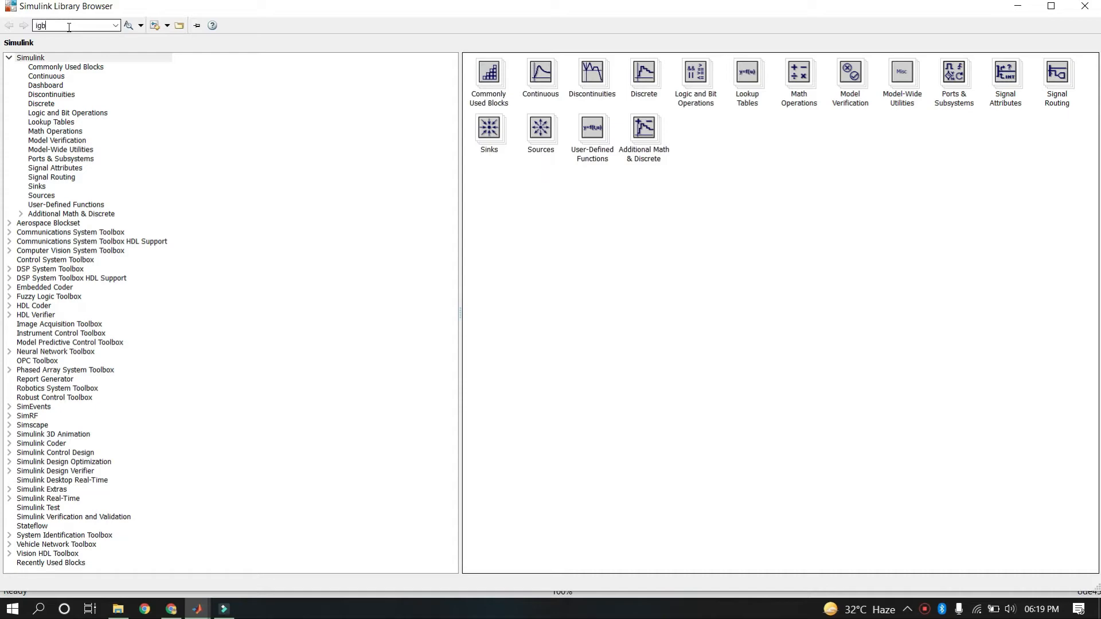
type("igbt")
key("Return")
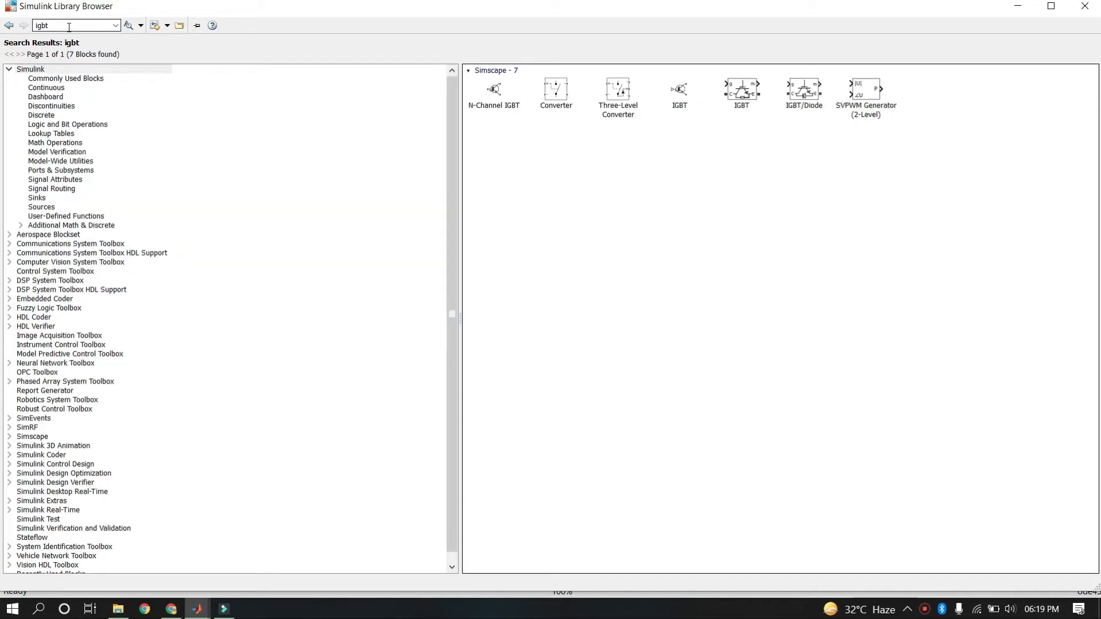
left_click(805, 94)
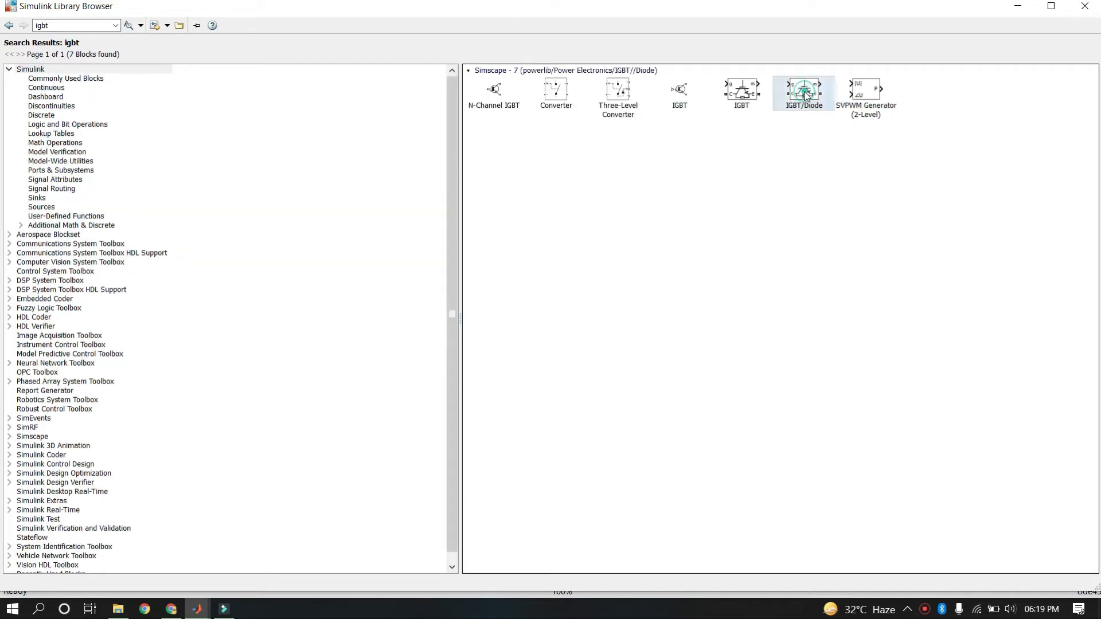
right_click(806, 94)
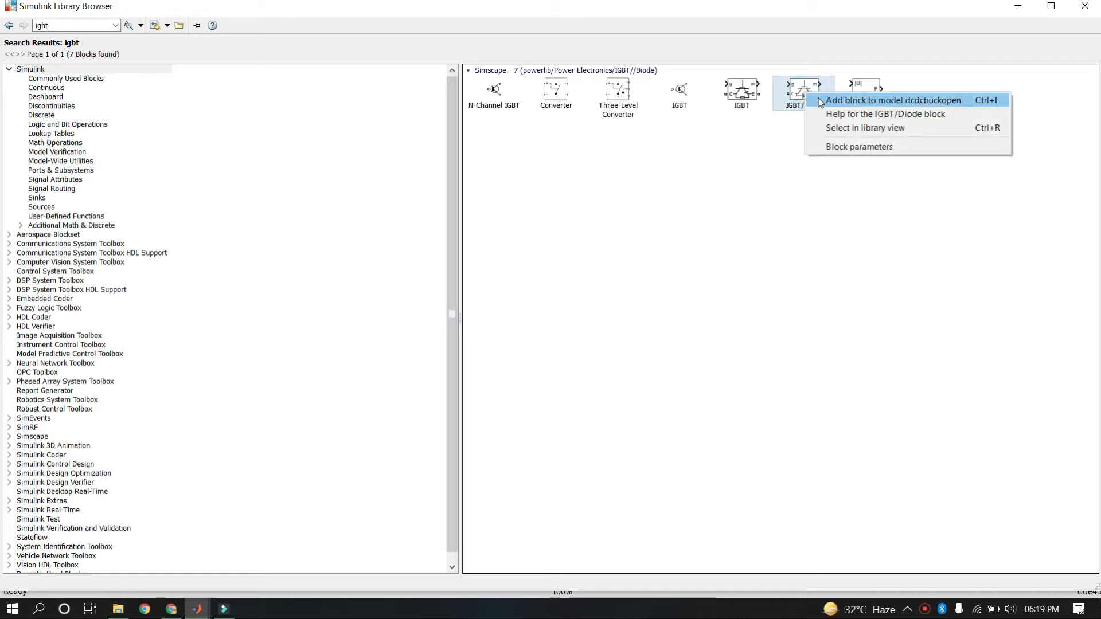
left_click(820, 100)
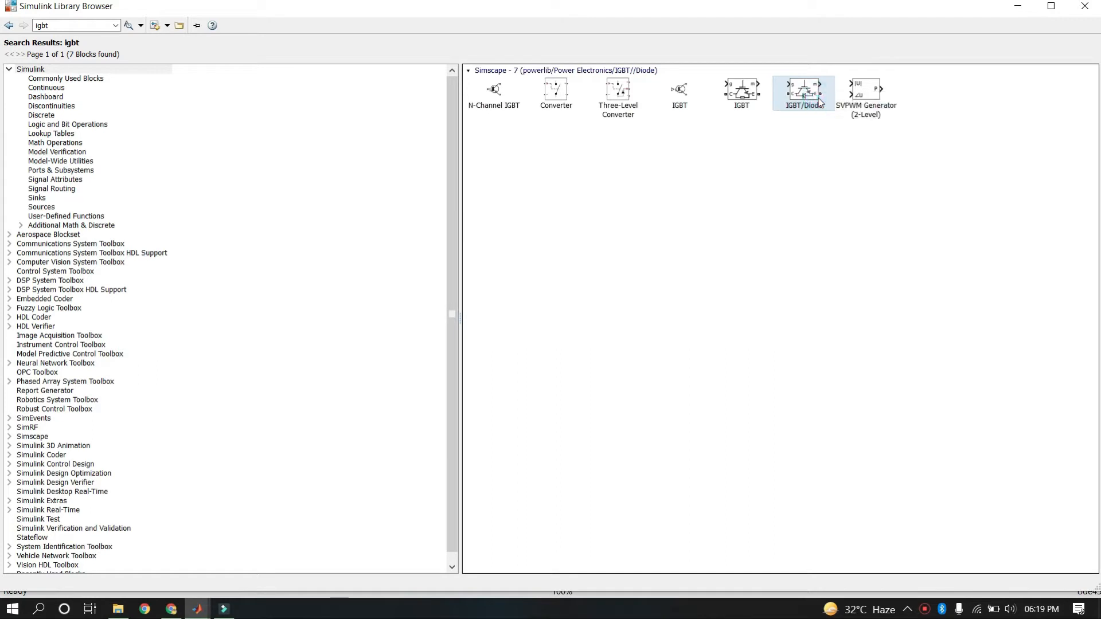
left_click(1018, 6)
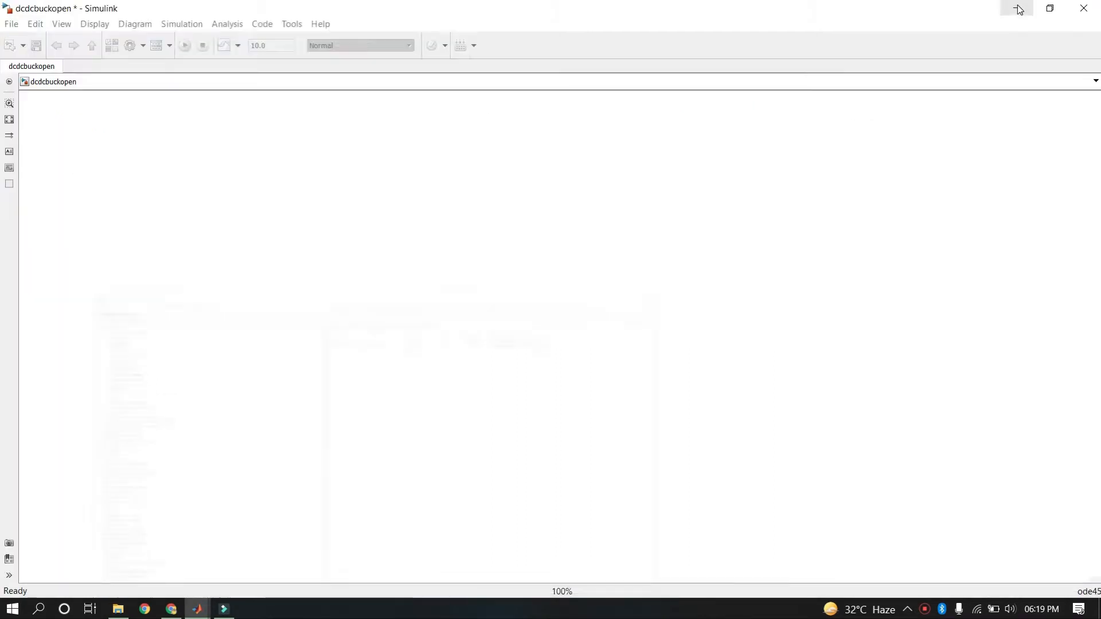
left_click_drag(554, 335, 338, 191)
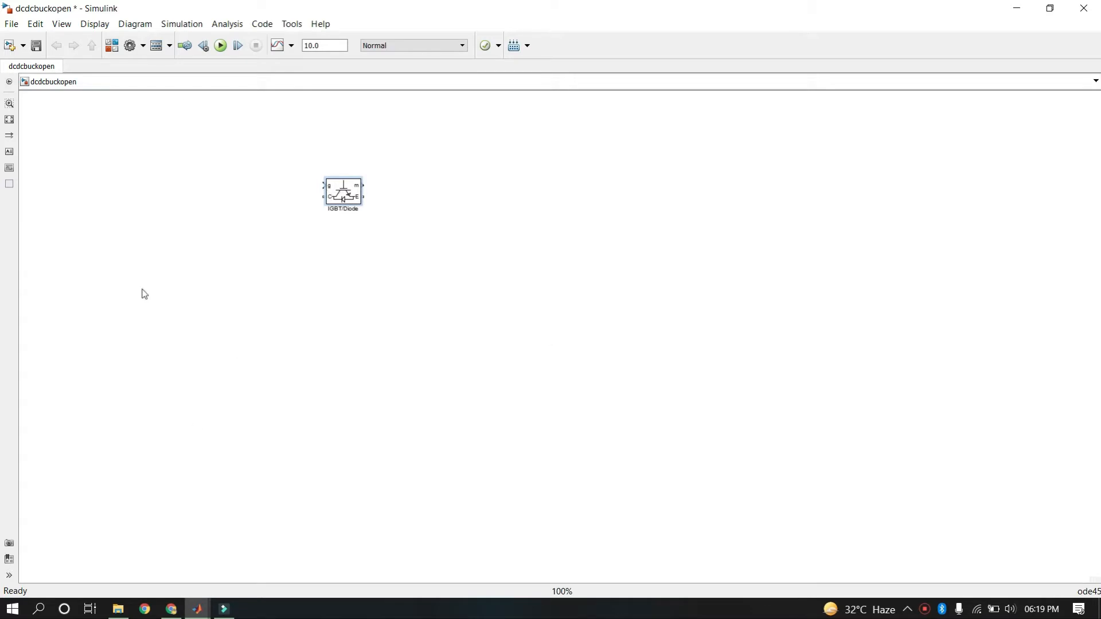
- Search the block library for diode and add the Diode block with a measurement port to the right of the IGBT/Diode block
left_click(112, 47)
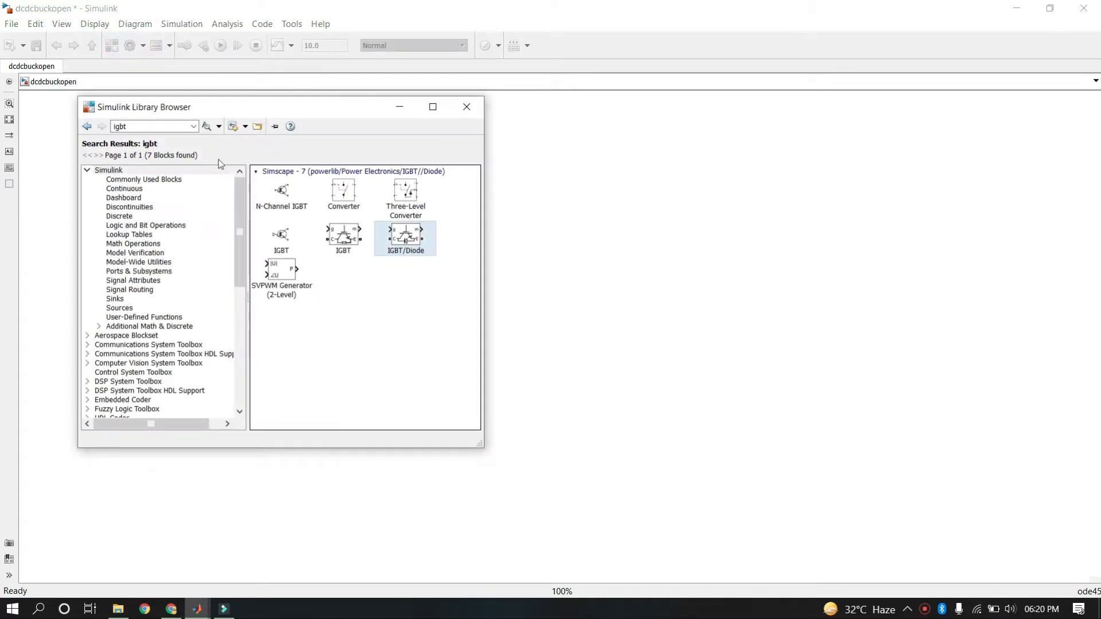
left_click(166, 129)
type("diode")
key("Return")
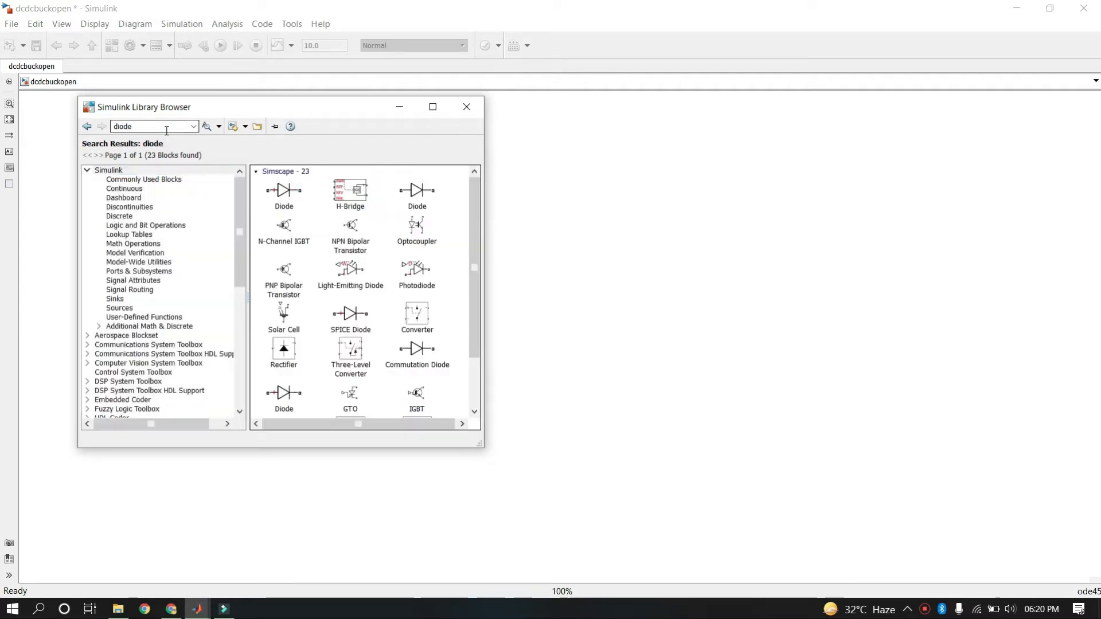
scroll(396, 355, "down", 3)
left_click_drag(350, 363, 451, 195)
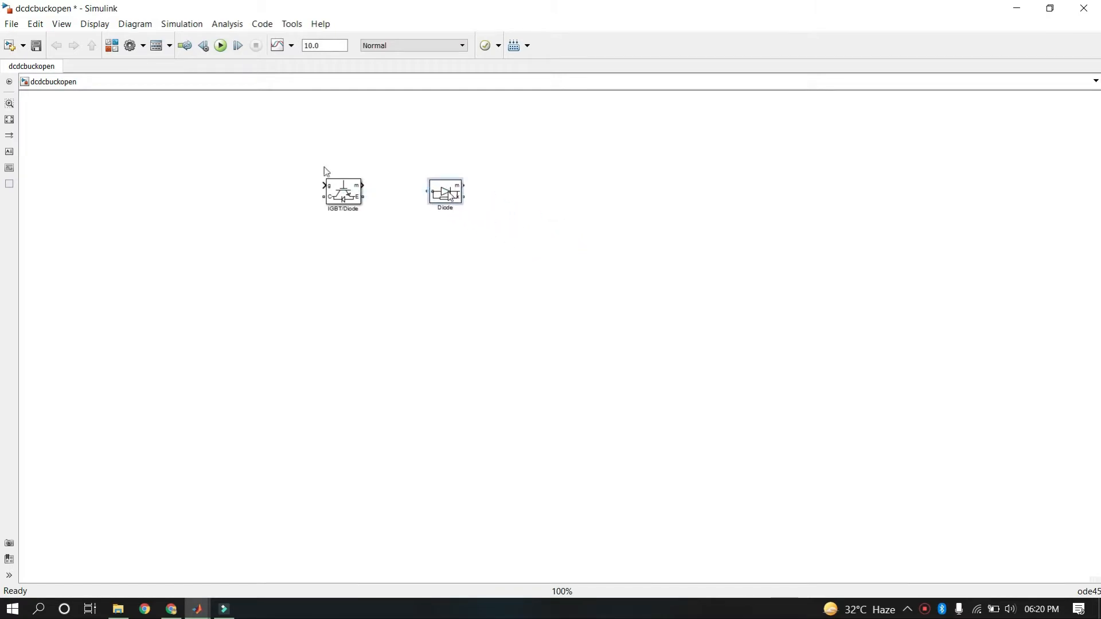
- Search the block library for rlc and add a Series RLC Branch below and between the IGBT/Diode and Diode blocks
left_click(112, 45)
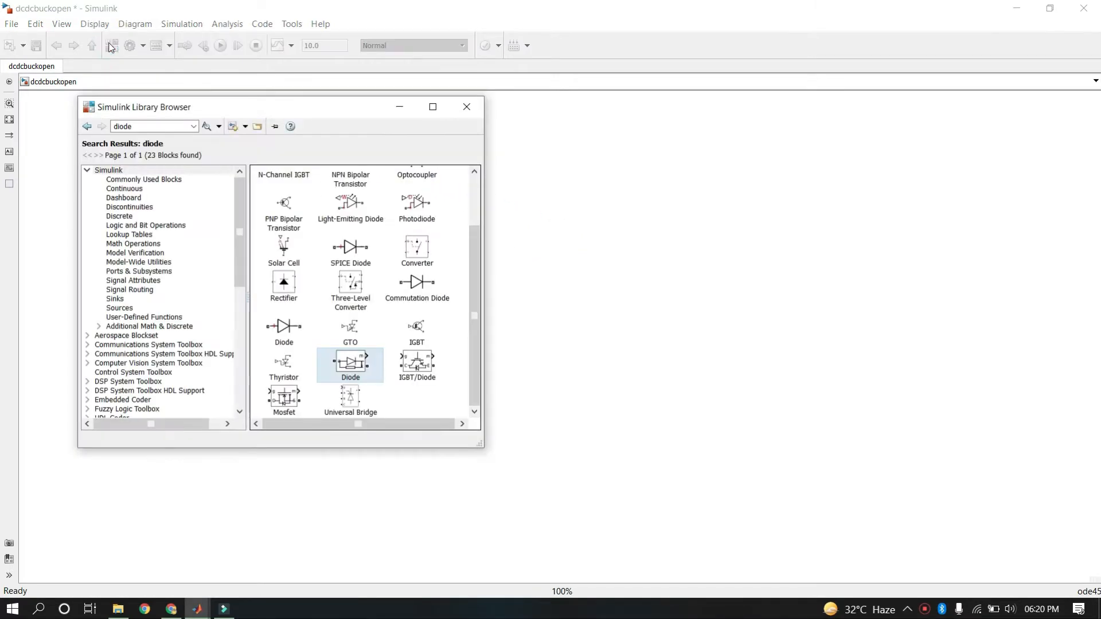
double_click(149, 127)
type("e")
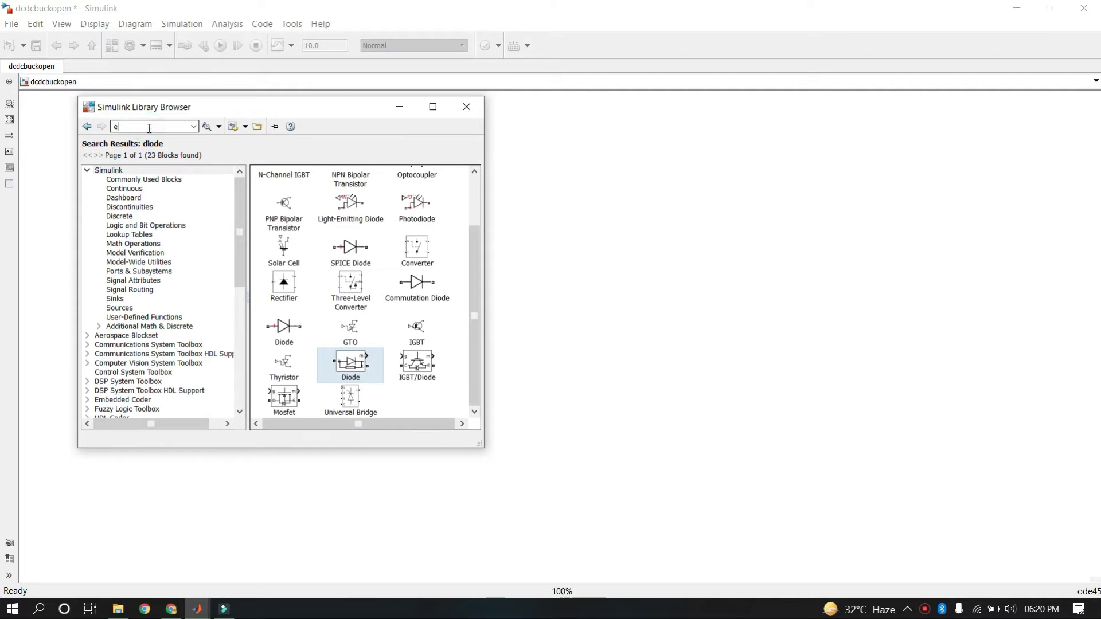
key("BackSpace")
type("rlc")
key("Return")
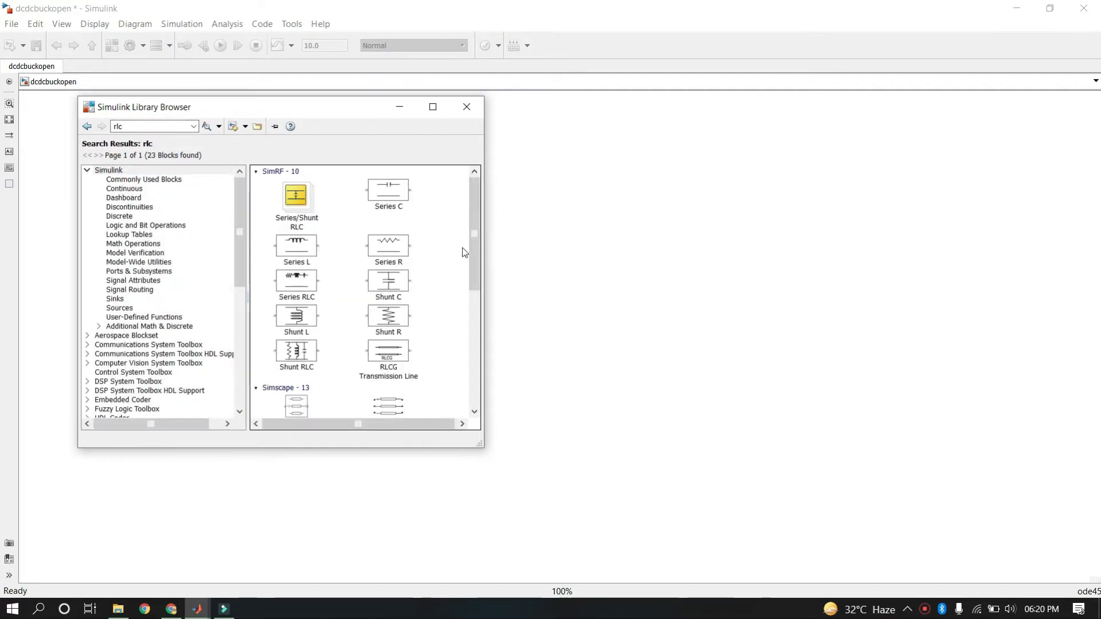
left_click_drag(473, 261, 471, 341)
left_click_drag(389, 301, 407, 279)
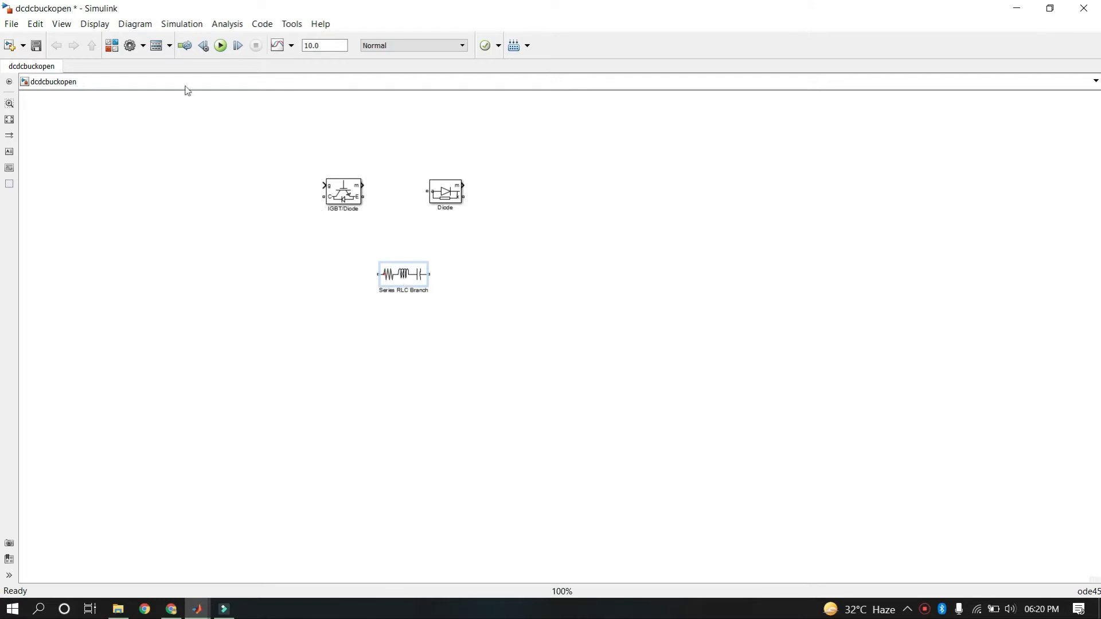
- Search the block library for dc voltage source and place the Simscape power DC Voltage Source to the lower left of the IGBT/Diode block
left_click(111, 46)
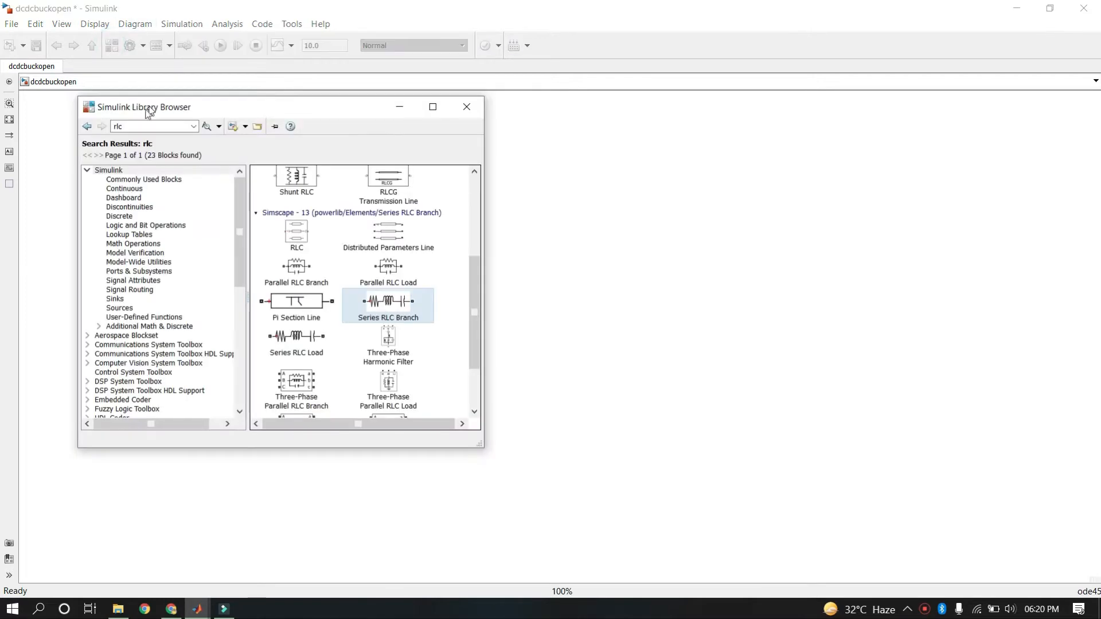
left_click(134, 127)
type("dc voltage source")
key("Return")
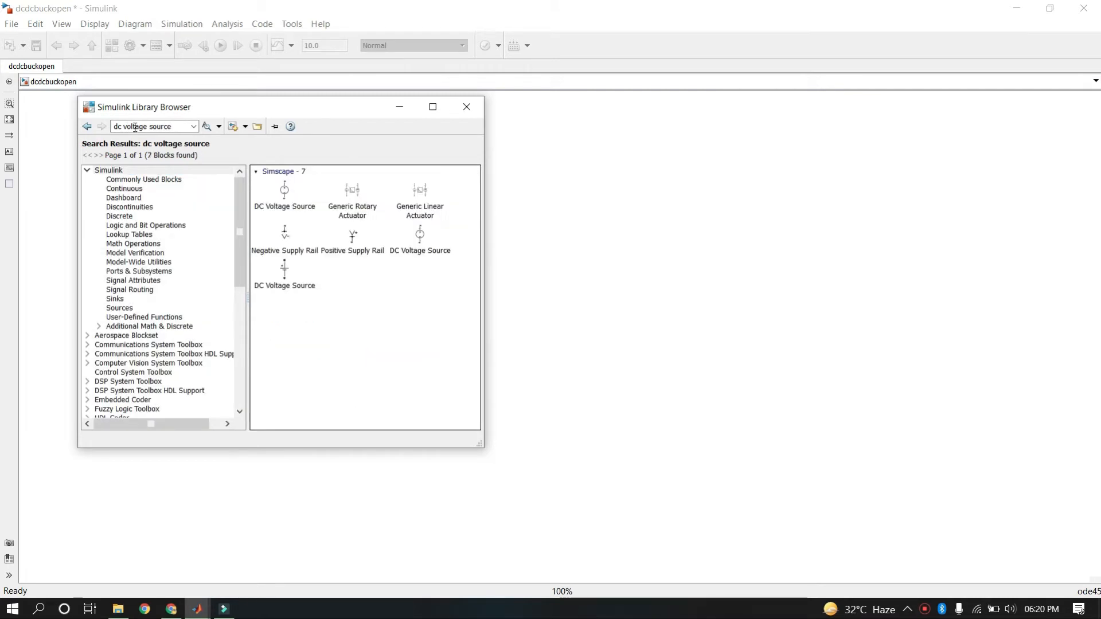
left_click_drag(285, 269, 208, 269)
- Move the IGBT/Diode closer to the DC source, hide its measurement port, and wire the source's positive terminal to its collector
left_click_drag(344, 201, 291, 207)
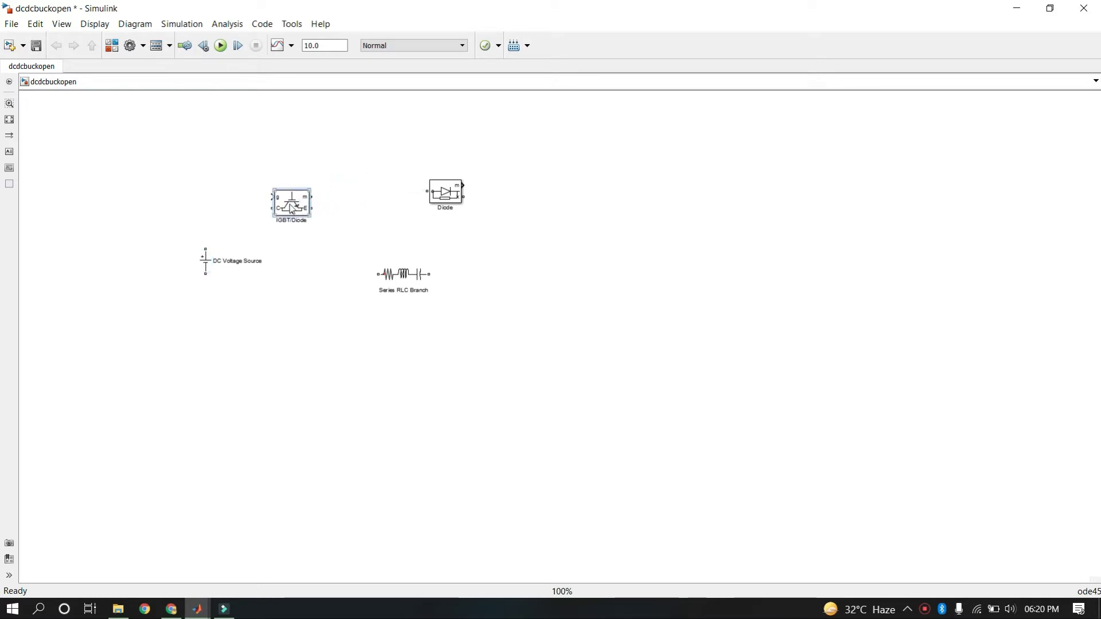
double_click(291, 208)
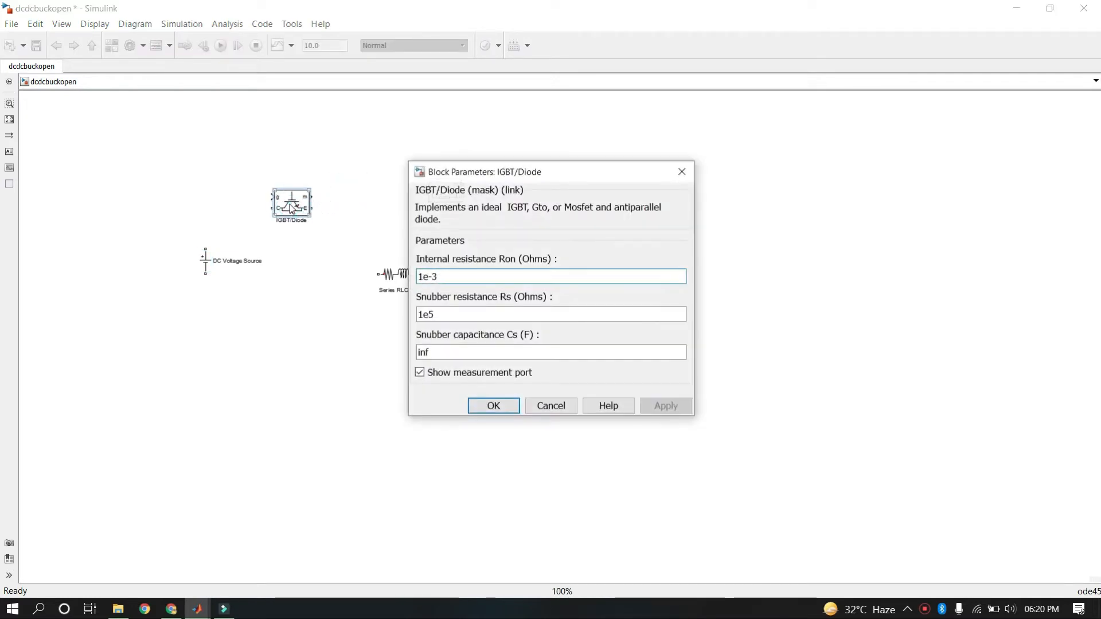
left_click(420, 373)
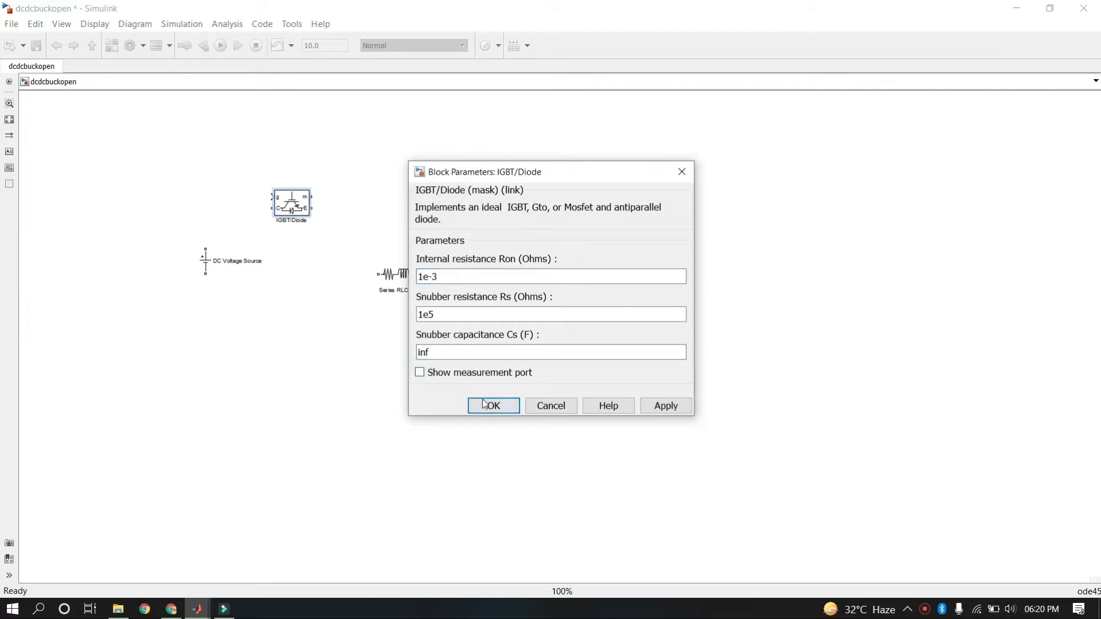
left_click(490, 405)
left_click(206, 269)
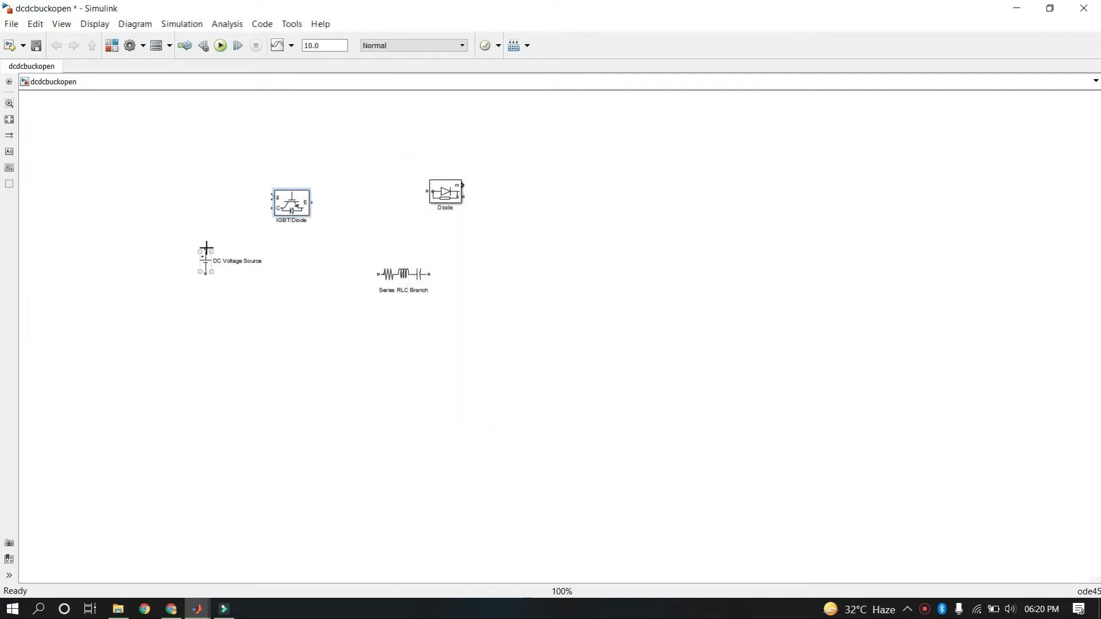
mouse_move(205, 248)
left_mouse_down()
mouse_move(223, 209)
mouse_move(270, 206)
left_mouse_up()
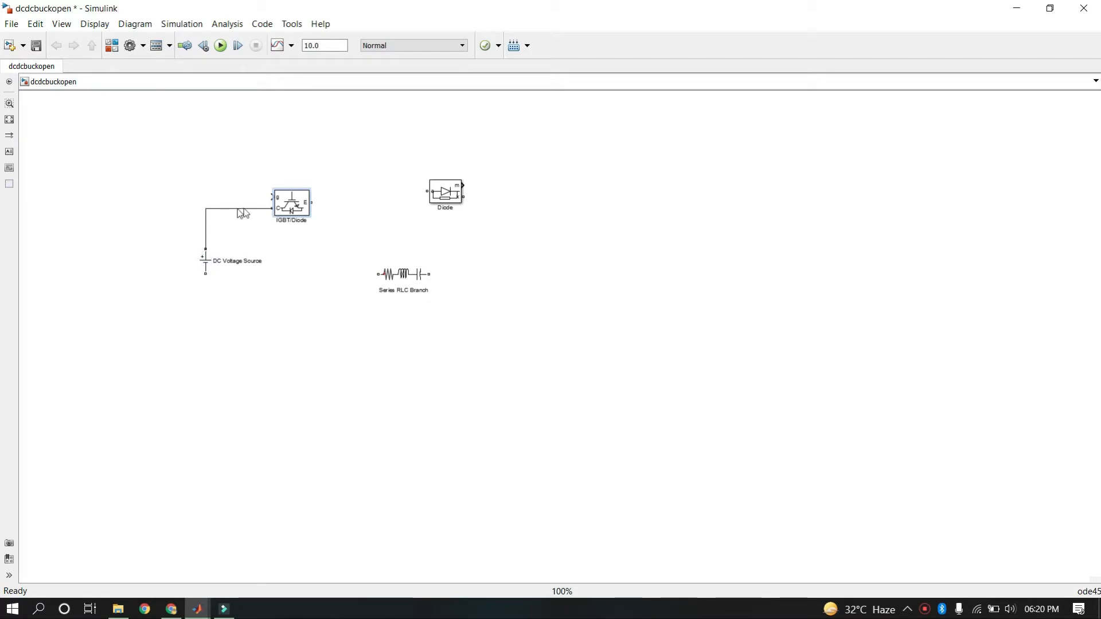
- Move the Diode block to the free area below and align the Series RLC Branch with the IGBT/Diode emitter on its right
left_click(291, 215)
left_click_drag(448, 197, 365, 356)
left_click(412, 275)
left_click_drag(411, 275, 461, 207)
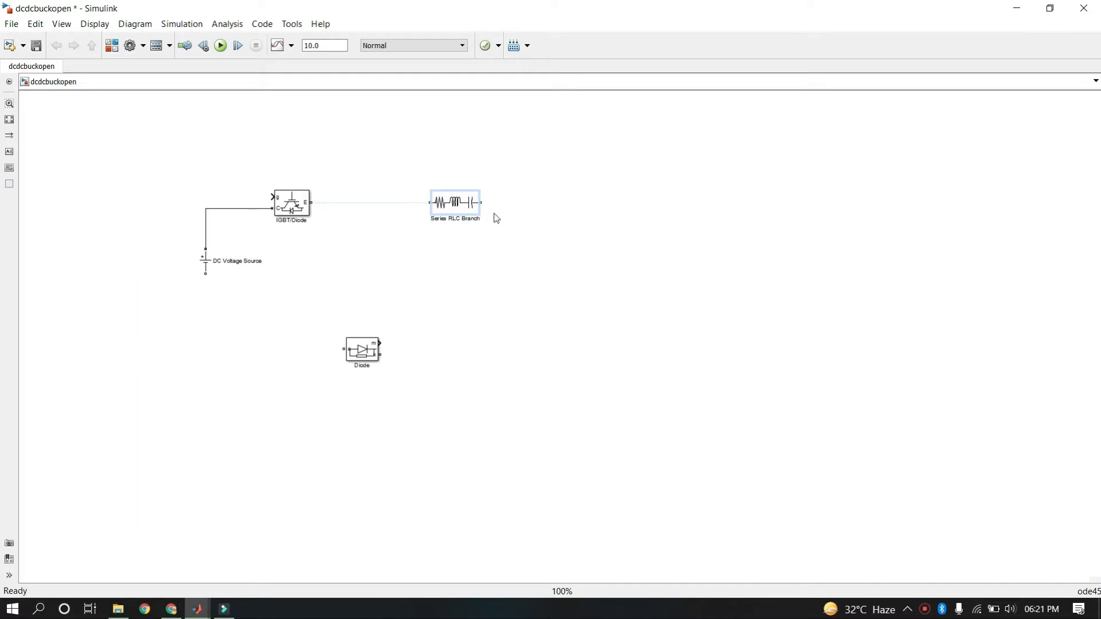
- Duplicate the Series RLC Branch, stand the copy vertically at the far right, and wire the emitter, first branch and copy in series
key("ctrl+c")
key("ctrl+v")
left_click_drag(460, 209, 550, 256)
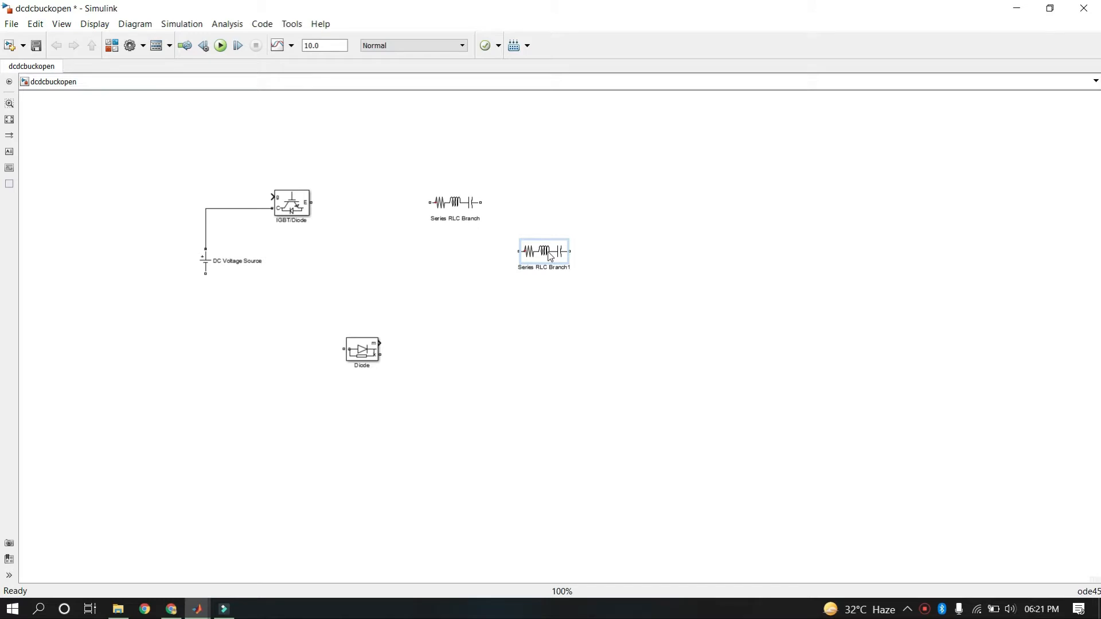
key("ctrl+r")
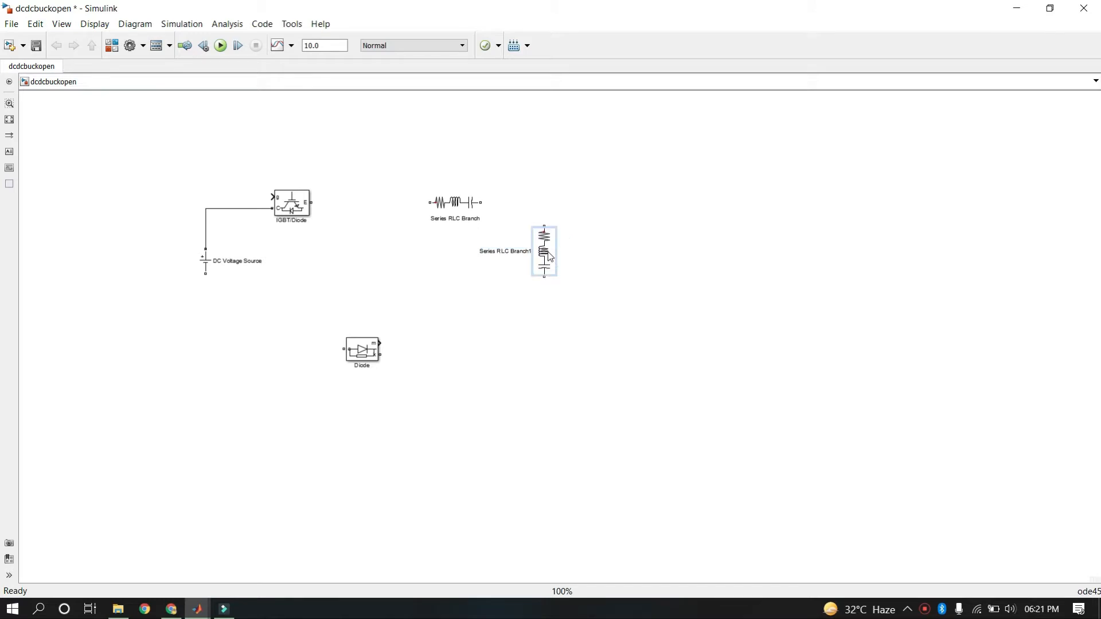
mouse_move(550, 257)
left_mouse_down()
mouse_move(601, 265)
mouse_move(482, 203)
mouse_move(313, 205)
left_mouse_up()
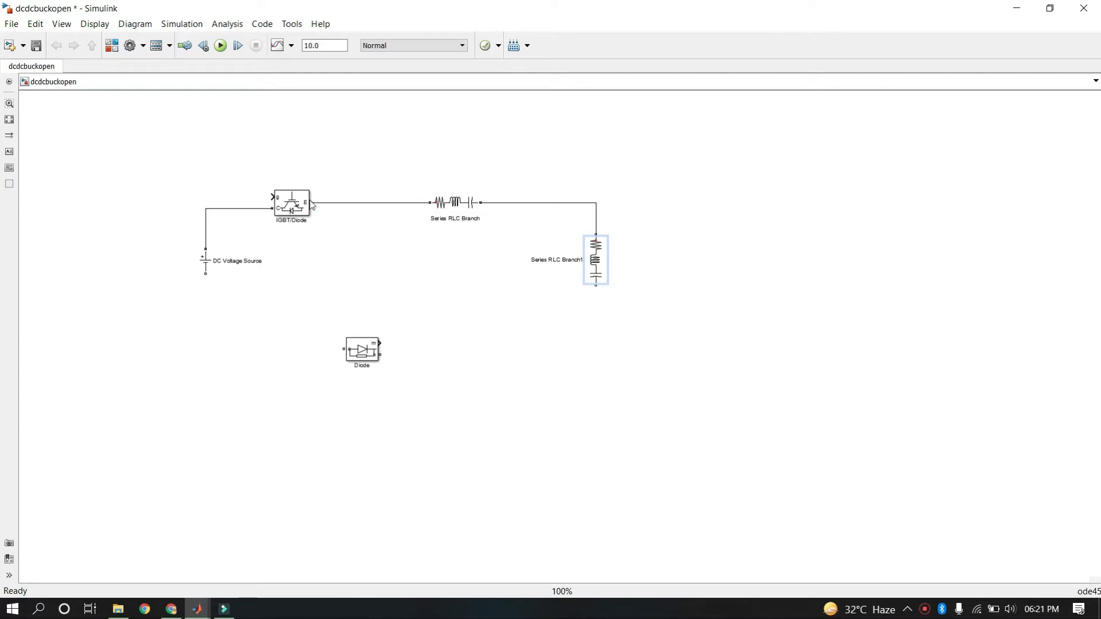
- Place the Diode between the source and the vertical branch, rotate it with its cathode up, and hide its measurement port
left_click(369, 351)
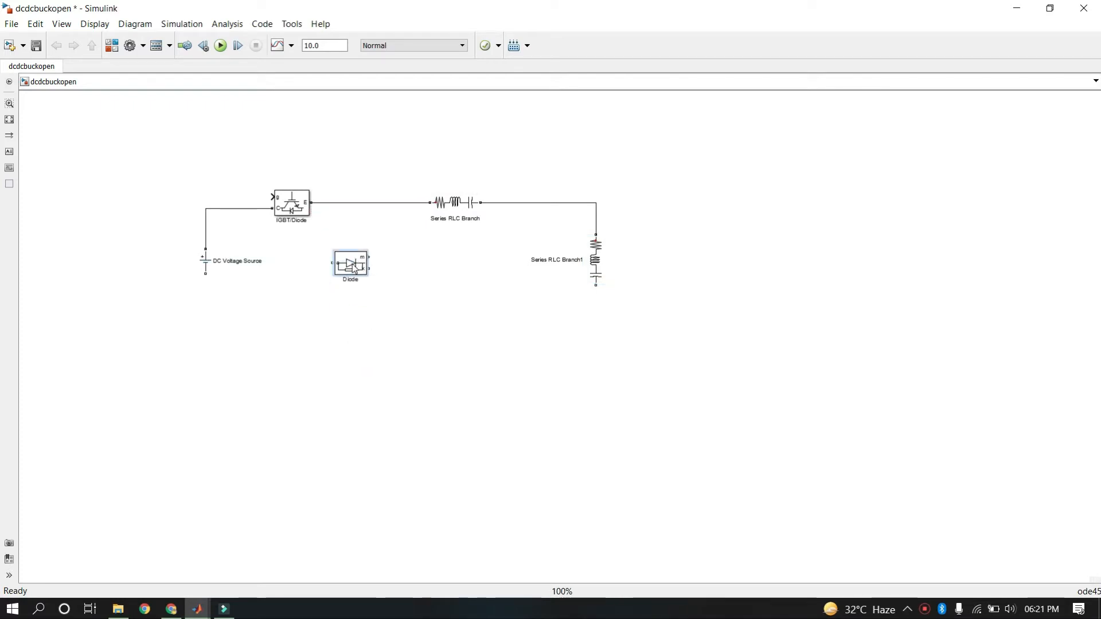
key("ctrl+r")
key("ctrl+r")
key("ctrl+r")
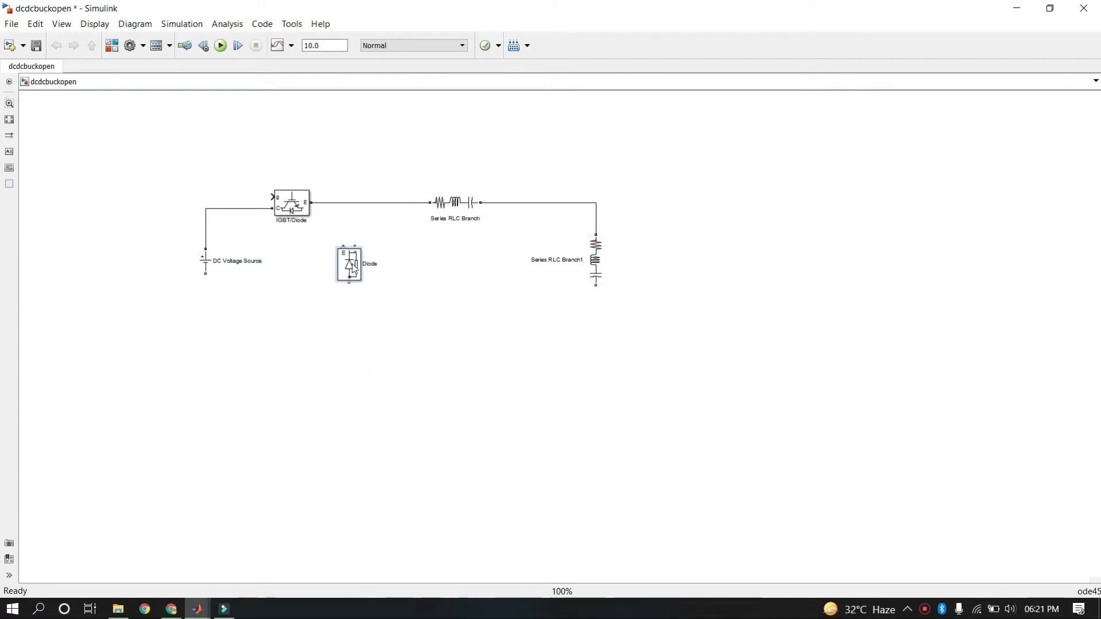
double_click(352, 265)
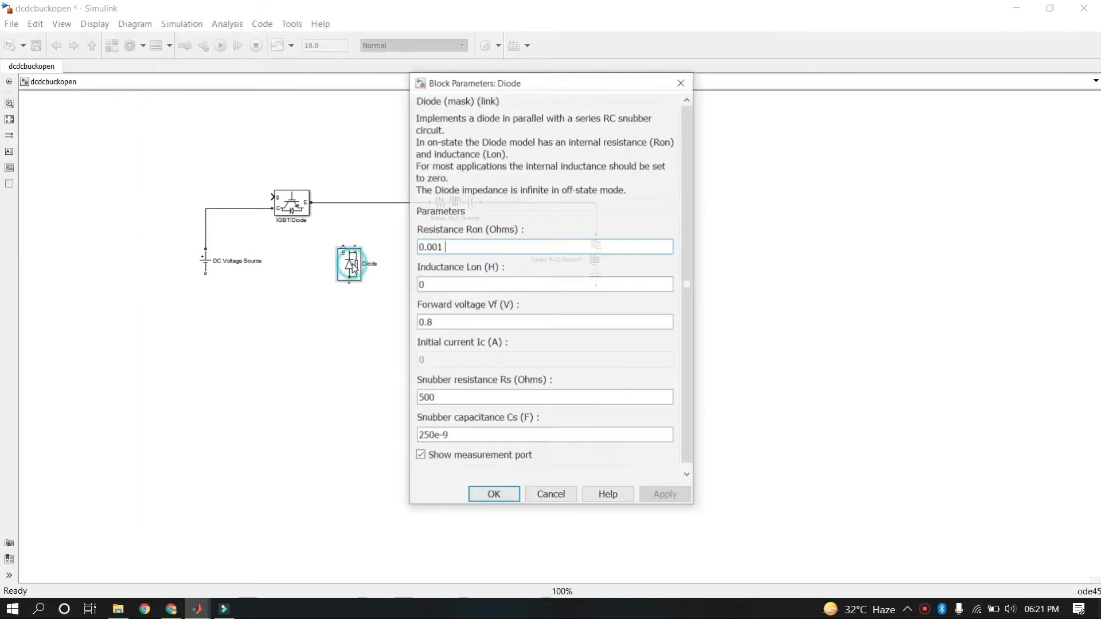
left_click(433, 457)
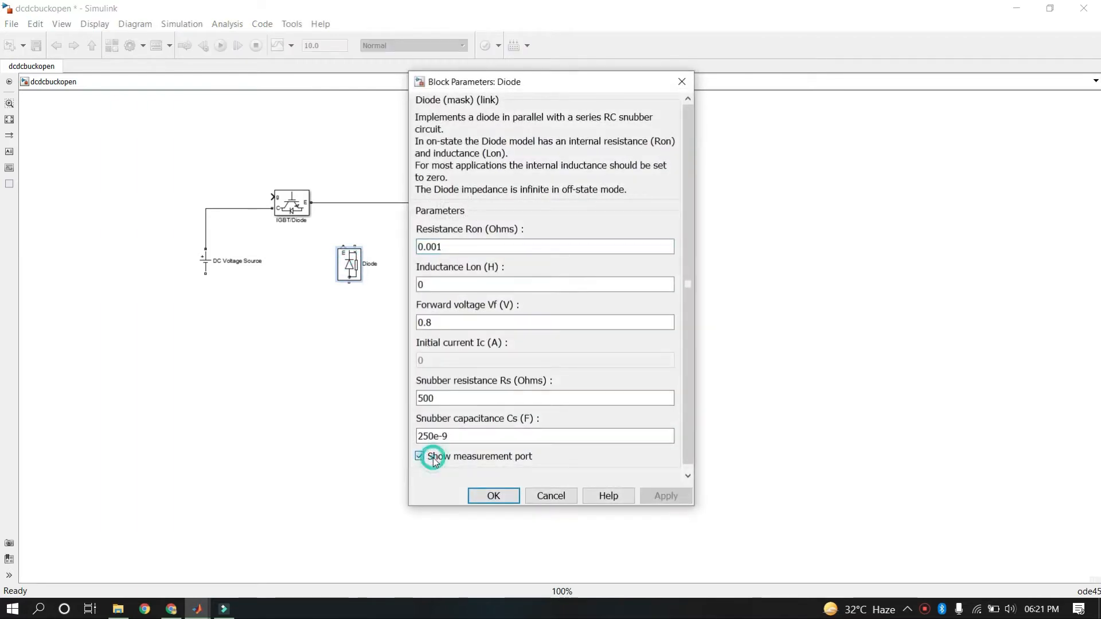
left_click(499, 498)
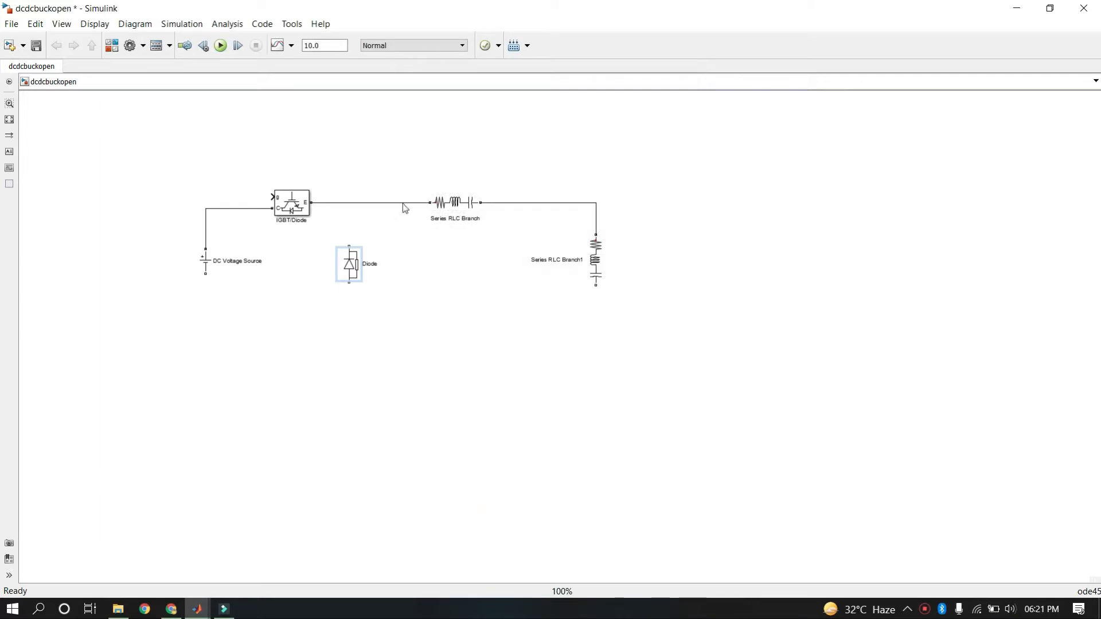
- Connect the diode's cathode to the emitter line, and wire the source's negative terminal, Series RLC Branch1 and the anode to a lower return line
left_click_drag(349, 246, 348, 202)
mouse_move(205, 274)
left_mouse_down()
mouse_move(270, 325)
mouse_move(607, 315)
mouse_move(598, 293)
left_mouse_up()
left_click_drag(428, 291, 434, 332)
left_click_drag(349, 282, 350, 332)
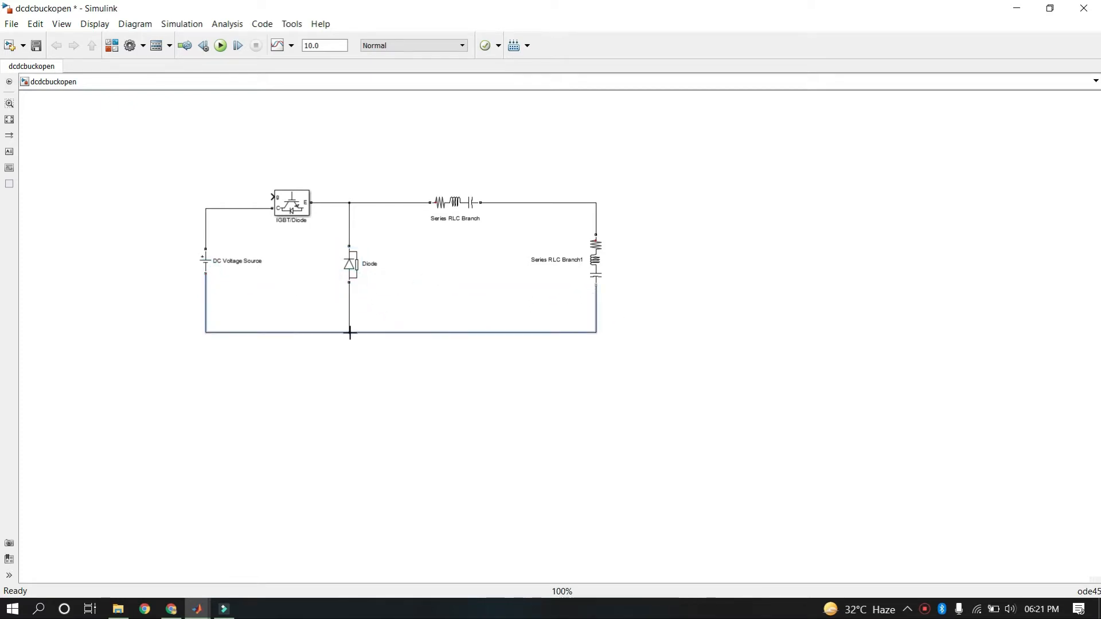
- Duplicate Series RLC Branch1, place the copy to its right, and wire it in parallel with the original
left_click(597, 260)
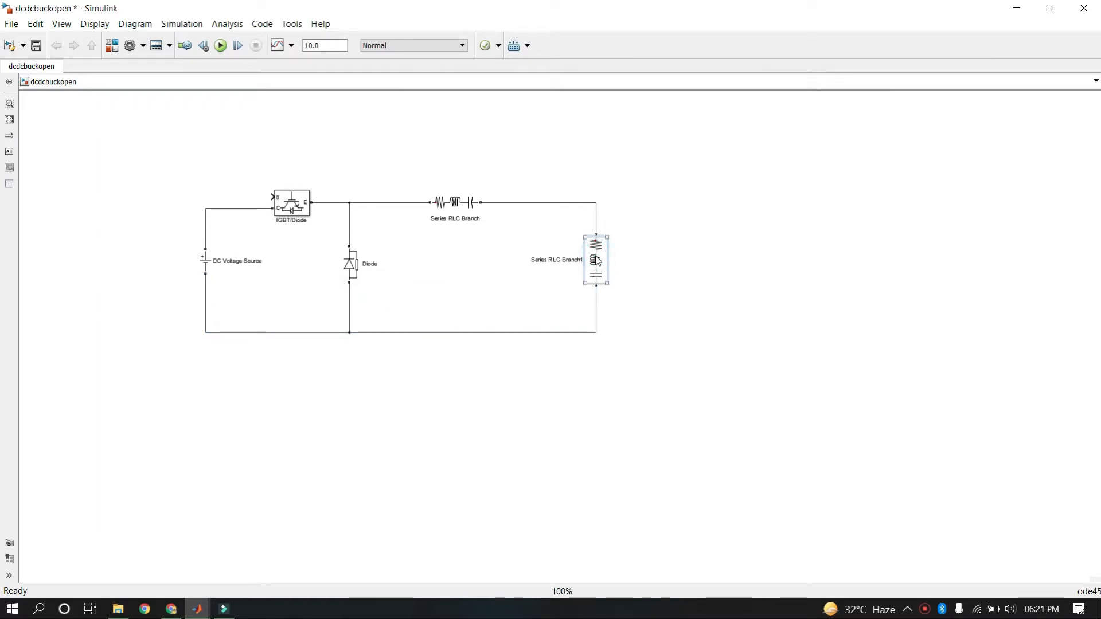
key("ctrl+c")
key("ctrl+v")
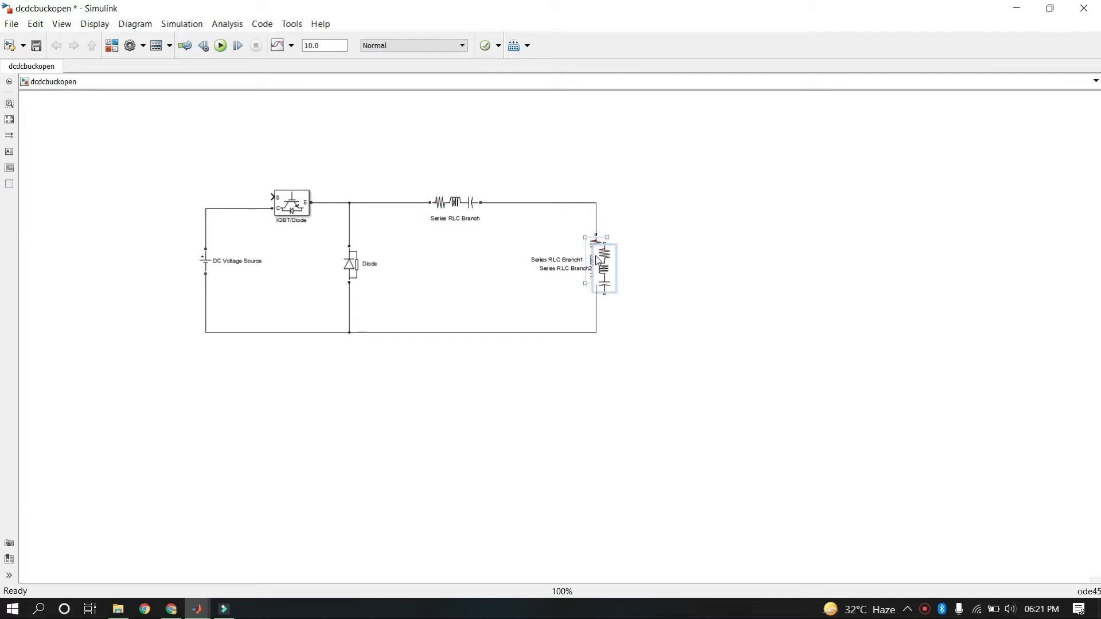
left_click_drag(606, 270, 598, 202)
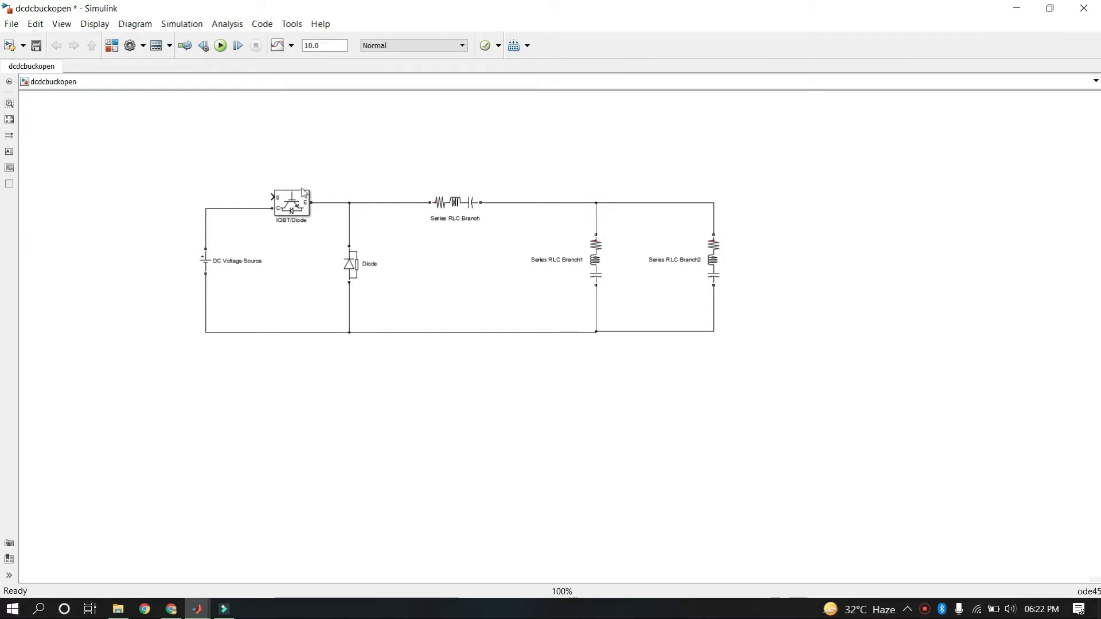
- Set the horizontal Series RLC Branch to branch type L with an inductance of 0.01 H
left_click(456, 205)
double_click(456, 206)
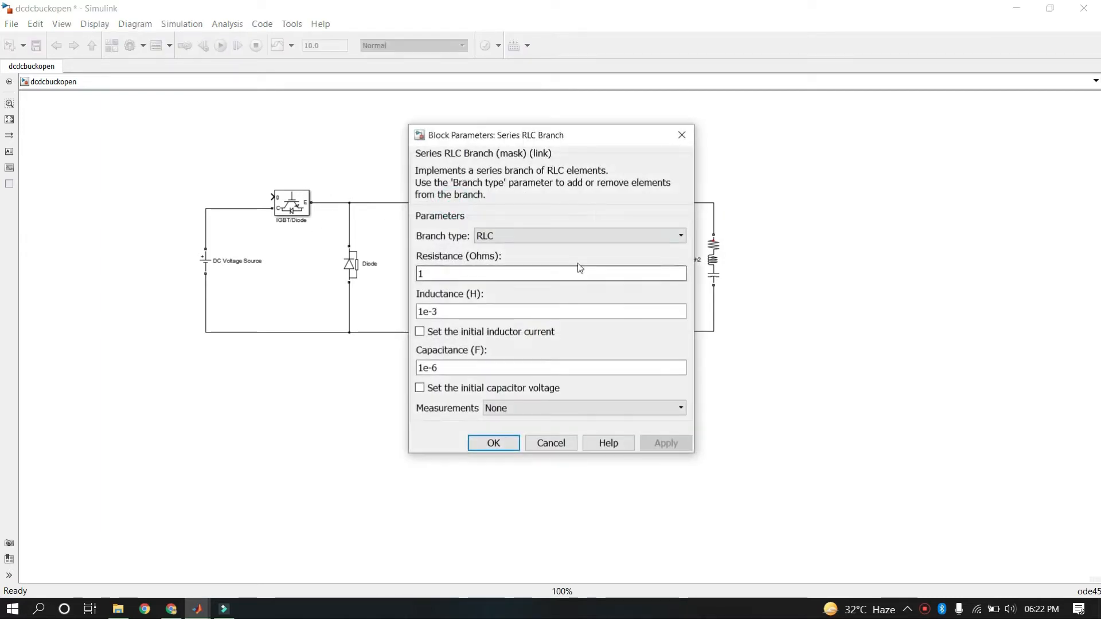
left_click(541, 237)
left_click(503, 286)
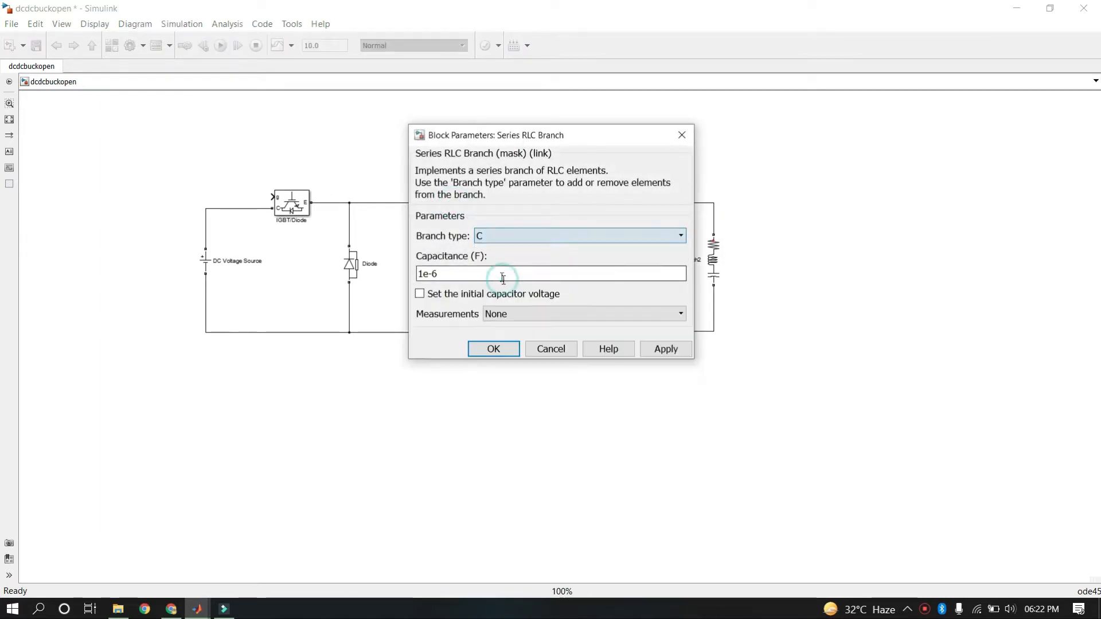
left_click(487, 237)
left_click(492, 274)
double_click(462, 274)
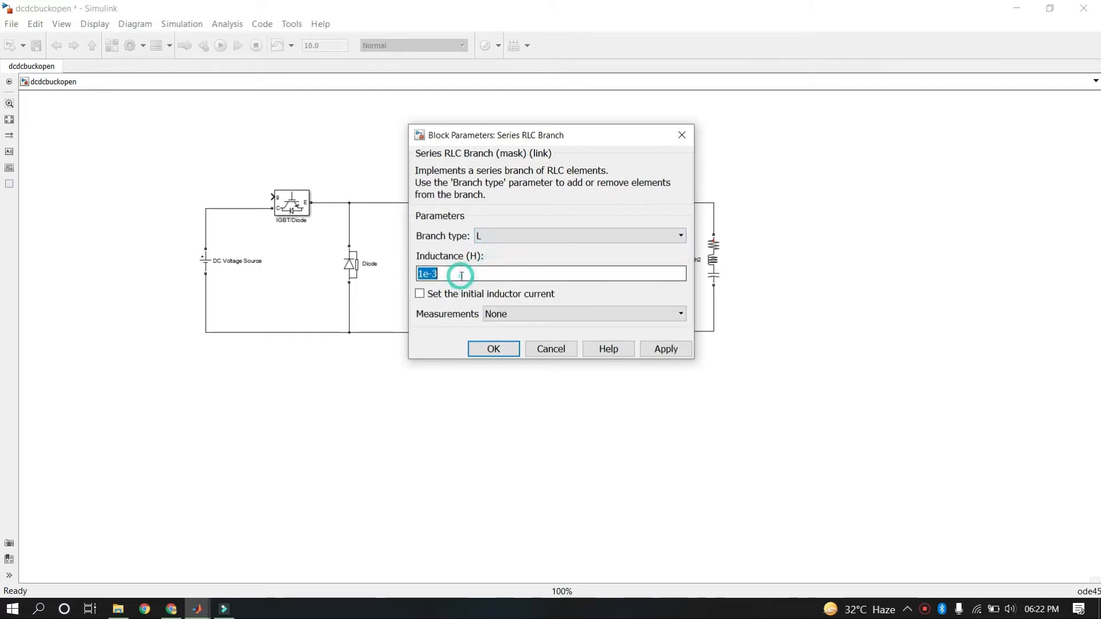
type("0.01")
key("Return")
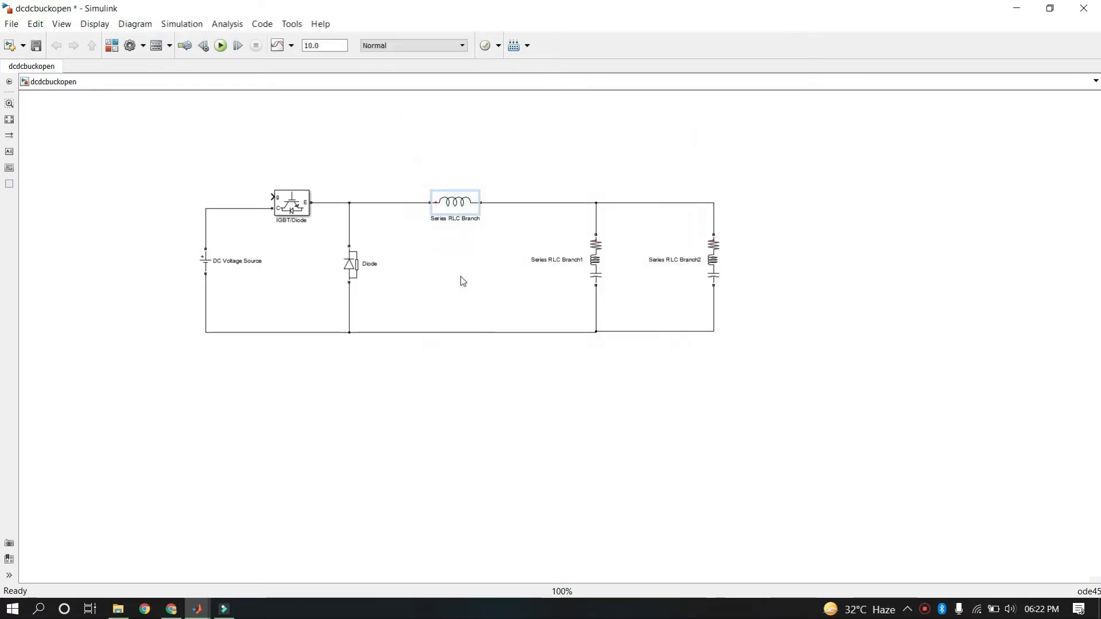
- Set Series RLC Branch1 to branch type C and change its capacitance value
left_click(594, 273)
double_click(594, 273)
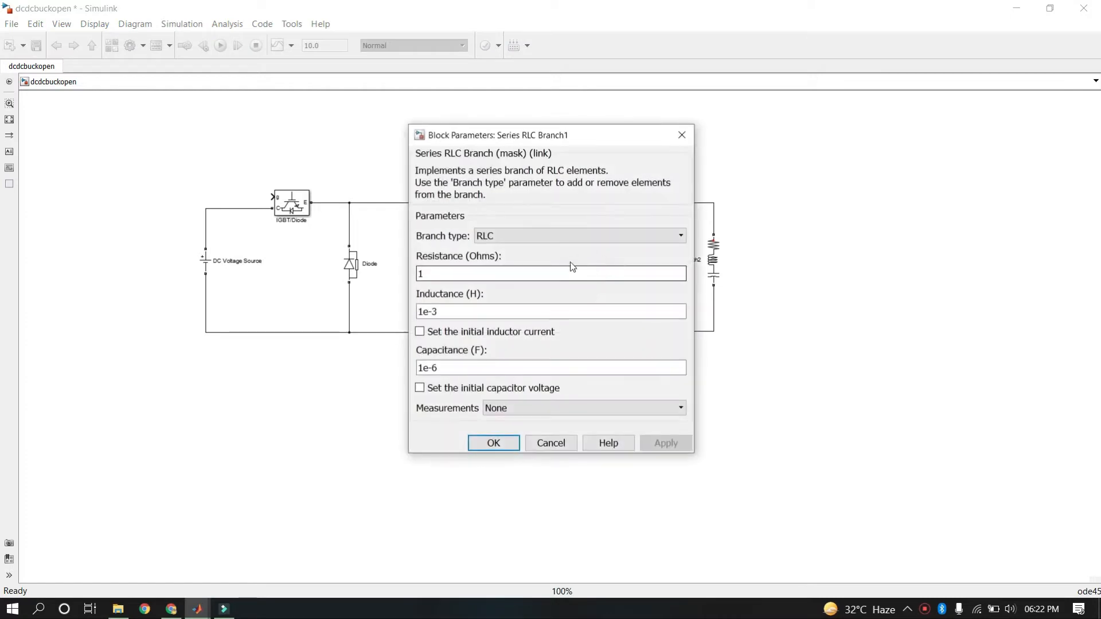
left_click(548, 235)
left_click(511, 285)
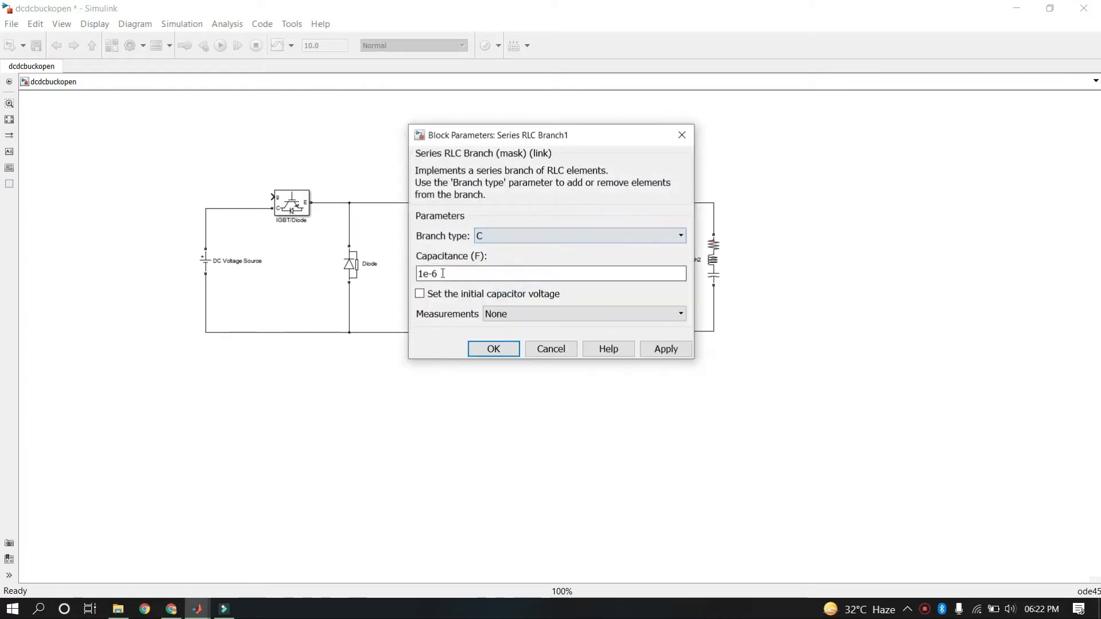
double_click(439, 274)
left_click(439, 274)
type("000")
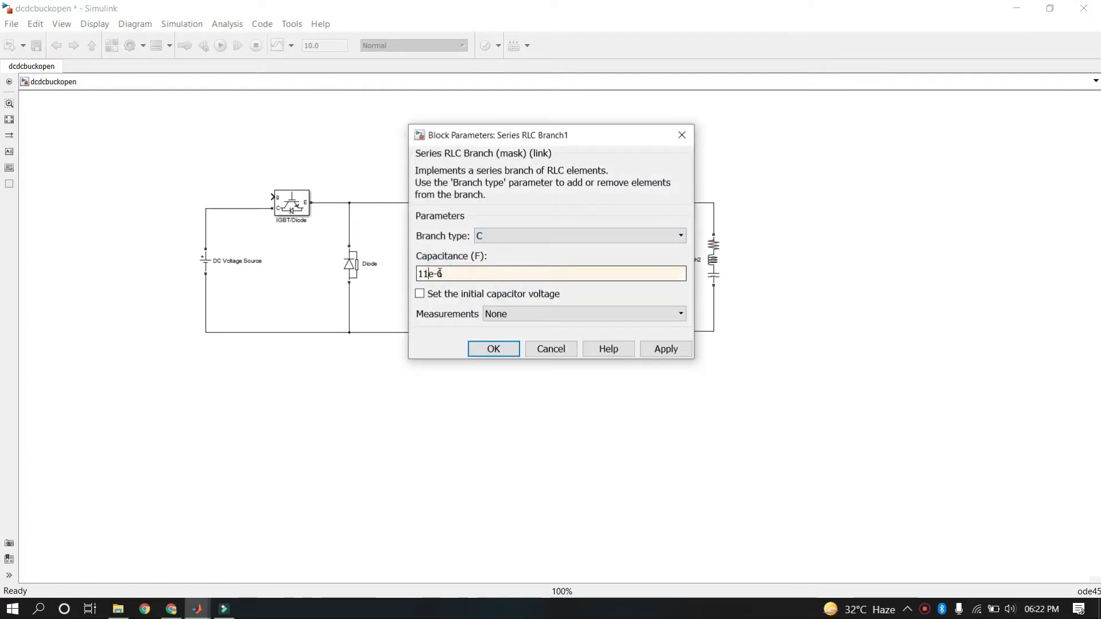
key("Return")
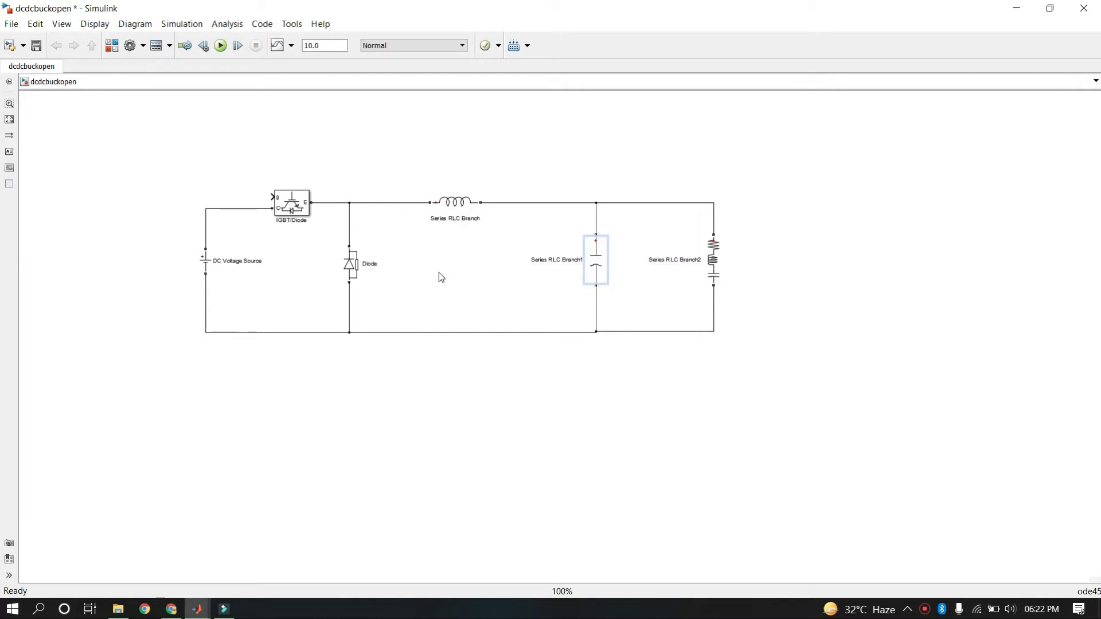
- Set Series RLC Branch2 to branch type R with a resistance of 1.8 ohms
double_click(713, 260)
left_click(510, 241)
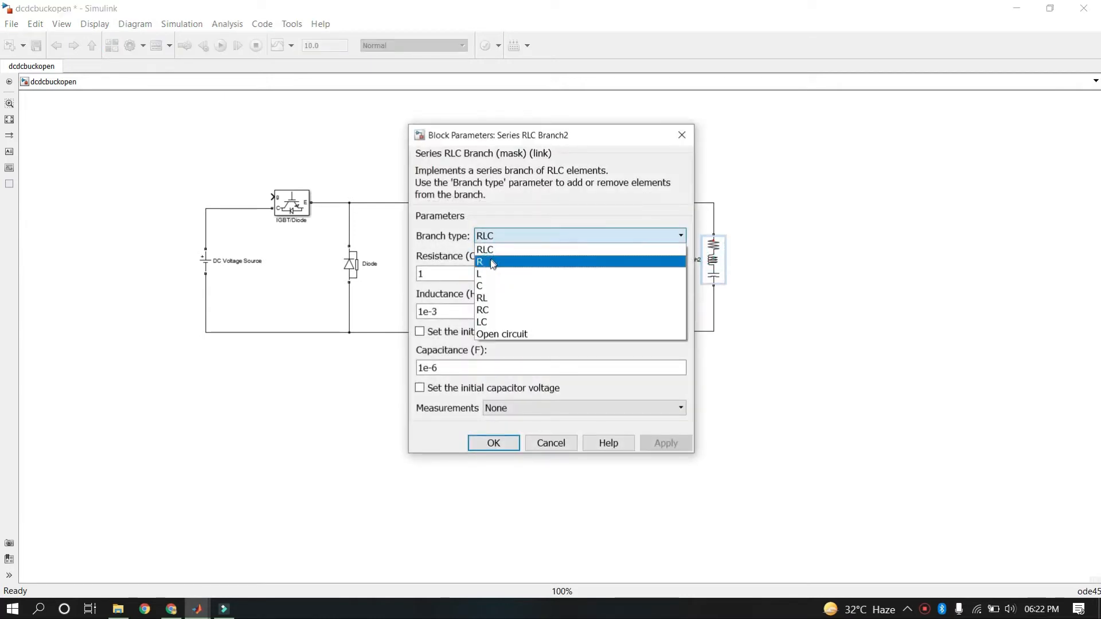
left_click(489, 260)
double_click(440, 274)
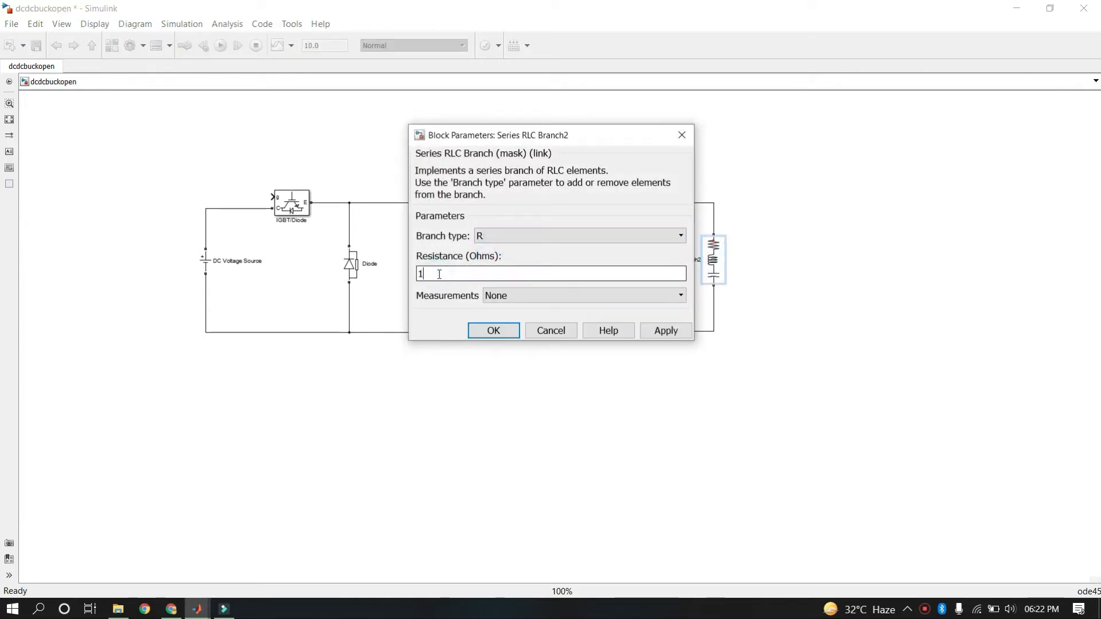
type(".8")
key("Return")
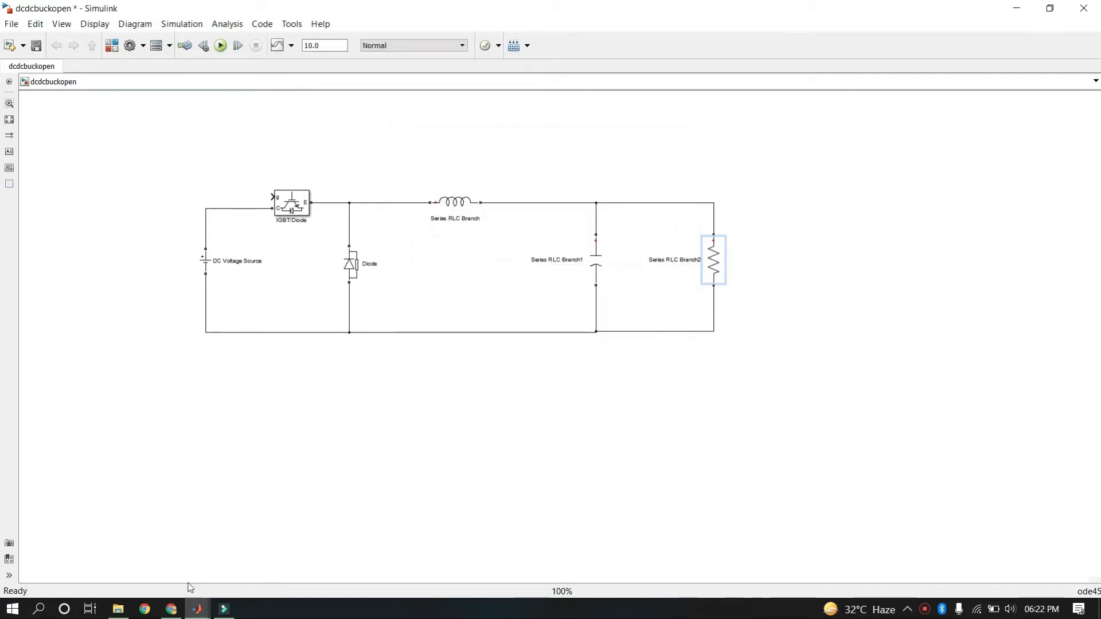
- Check the calculated resistance R in the MATLAB workspace and return to the dcdcbuckopen model in Simulink
left_click(197, 609)
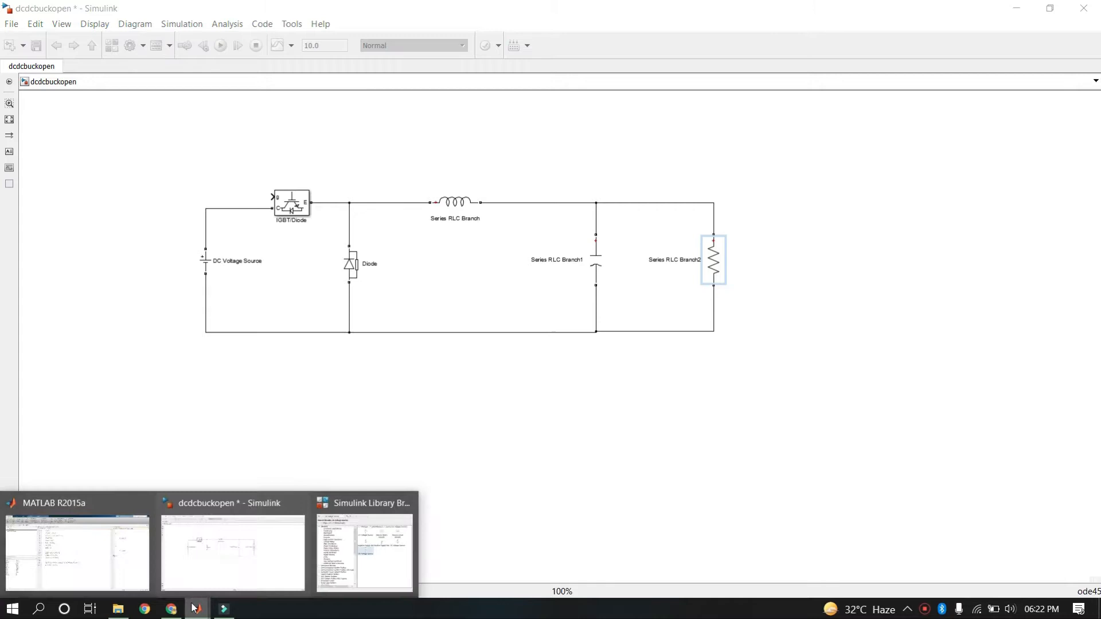
left_click(141, 565)
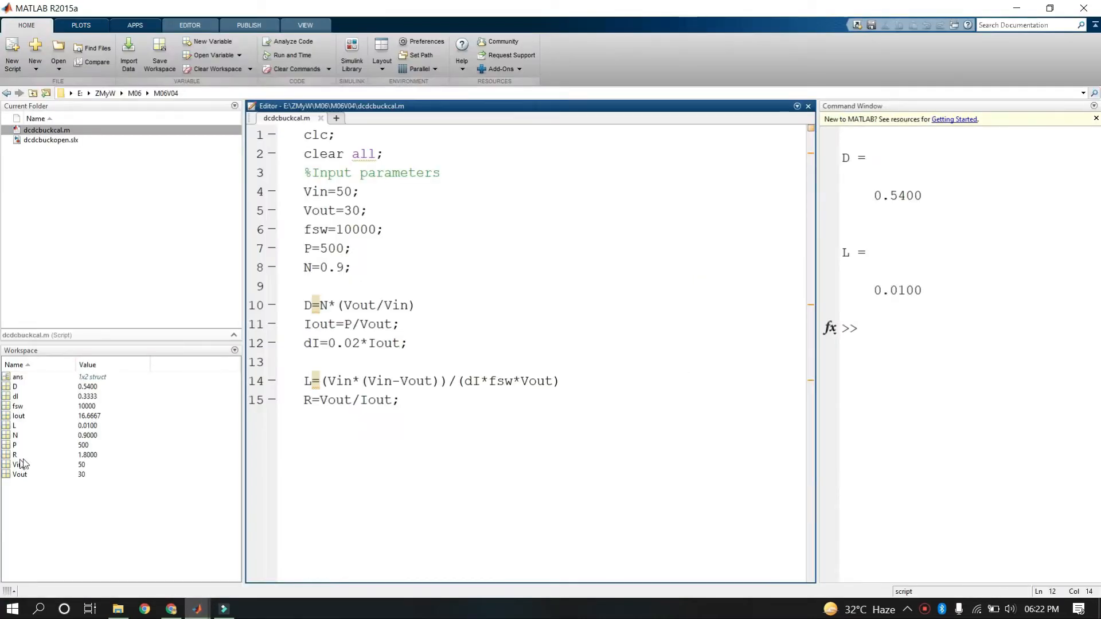
double_click(88, 455)
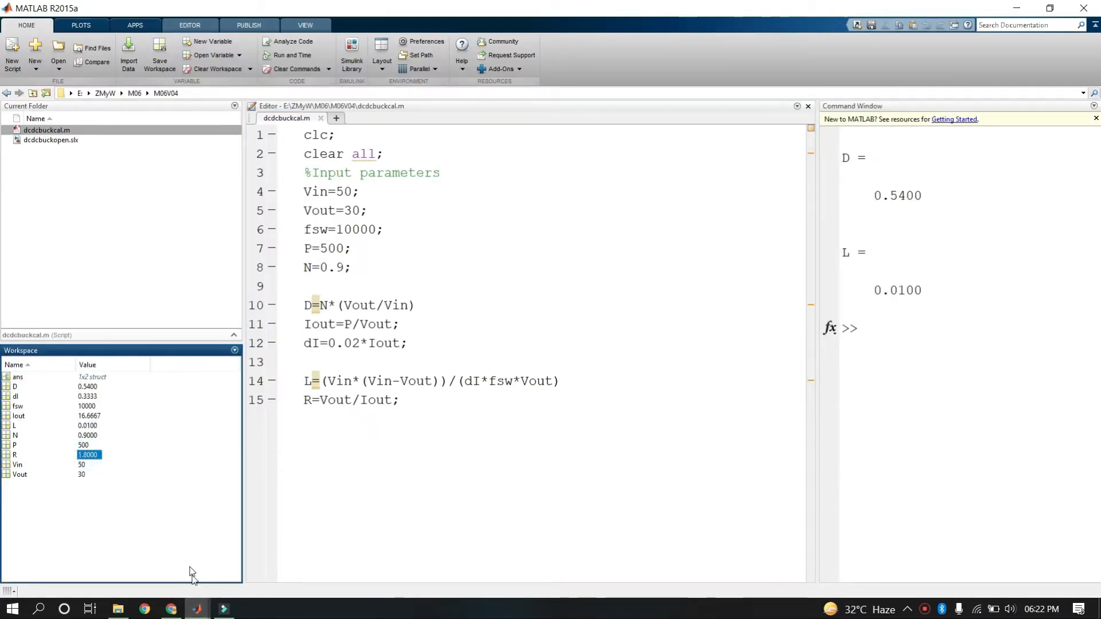
left_click(198, 609)
left_click(236, 584)
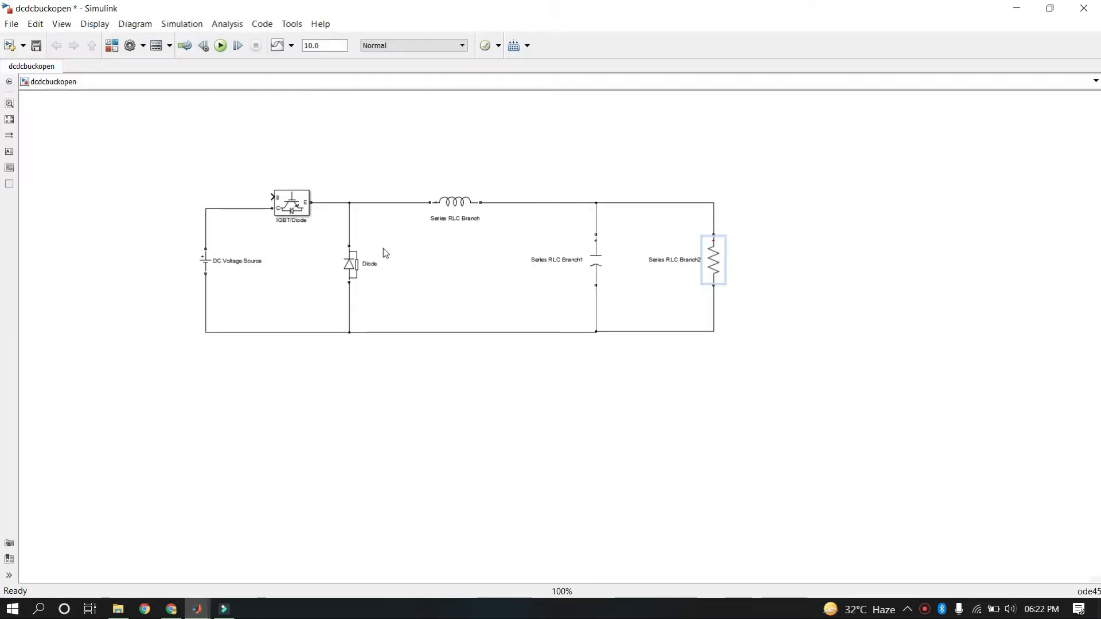
- Set the DC Voltage Source amplitude to 50 V
left_click(206, 265)
double_click(206, 265)
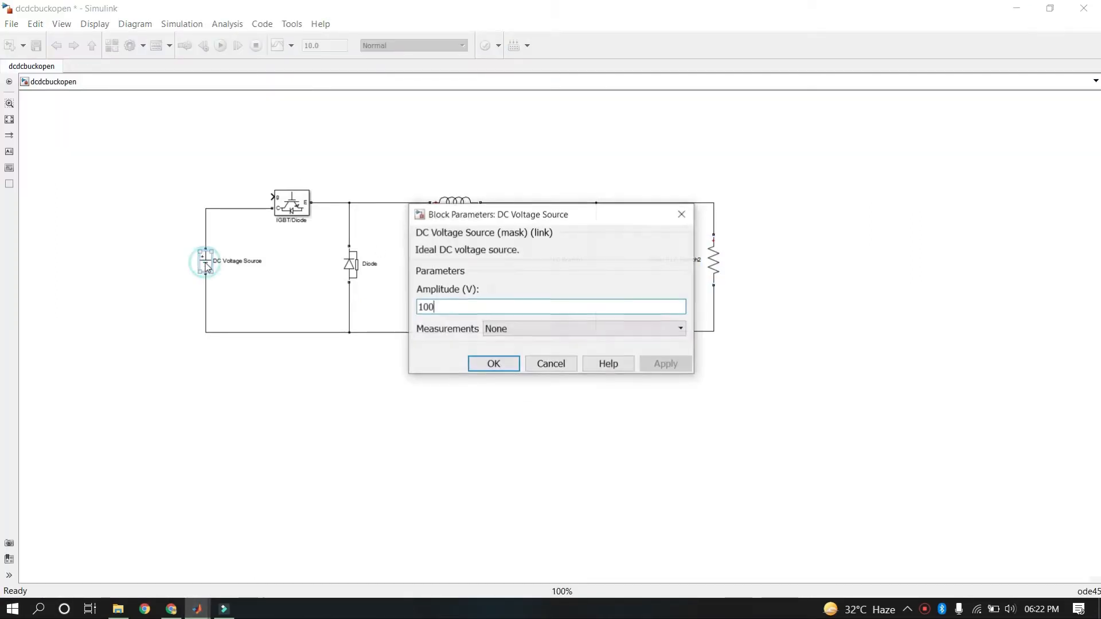
double_click(471, 308)
double_click(503, 308)
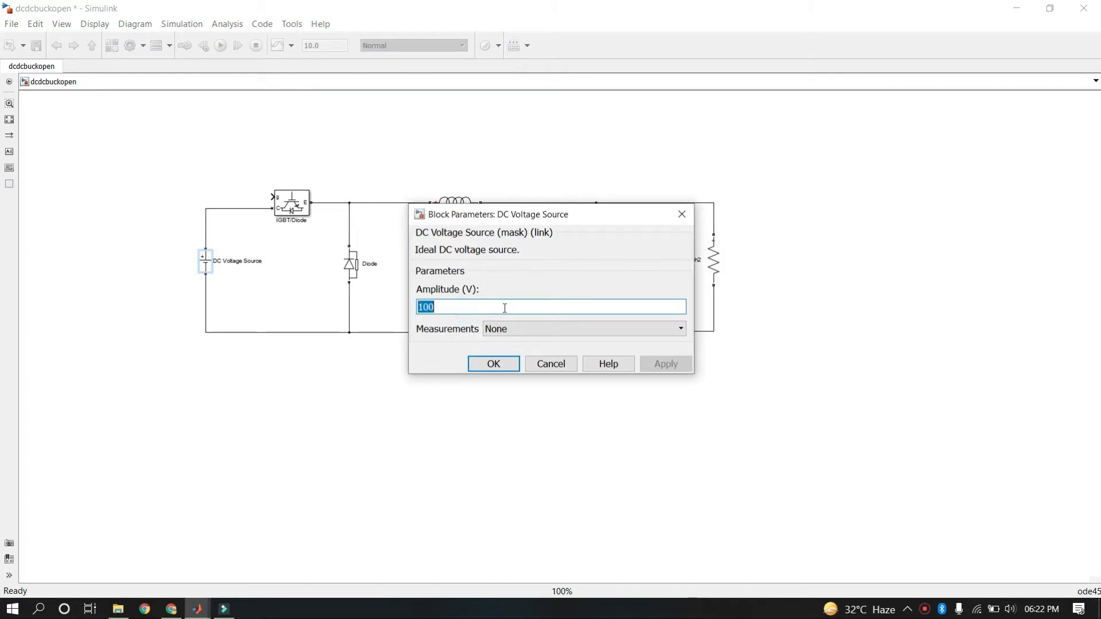
type("6")
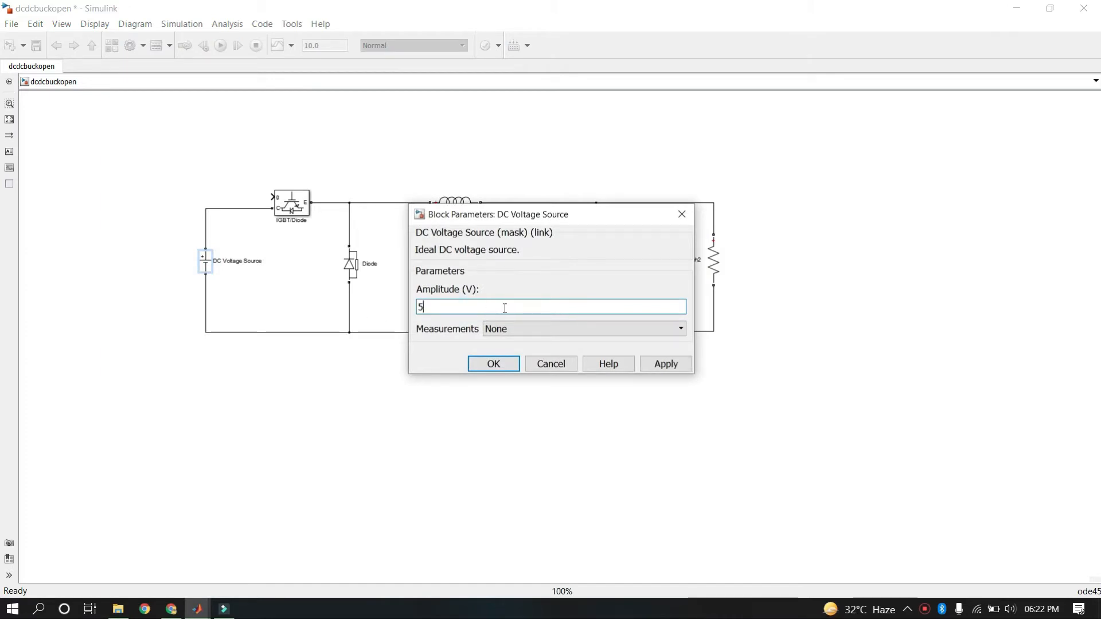
type("0")
key("Return")
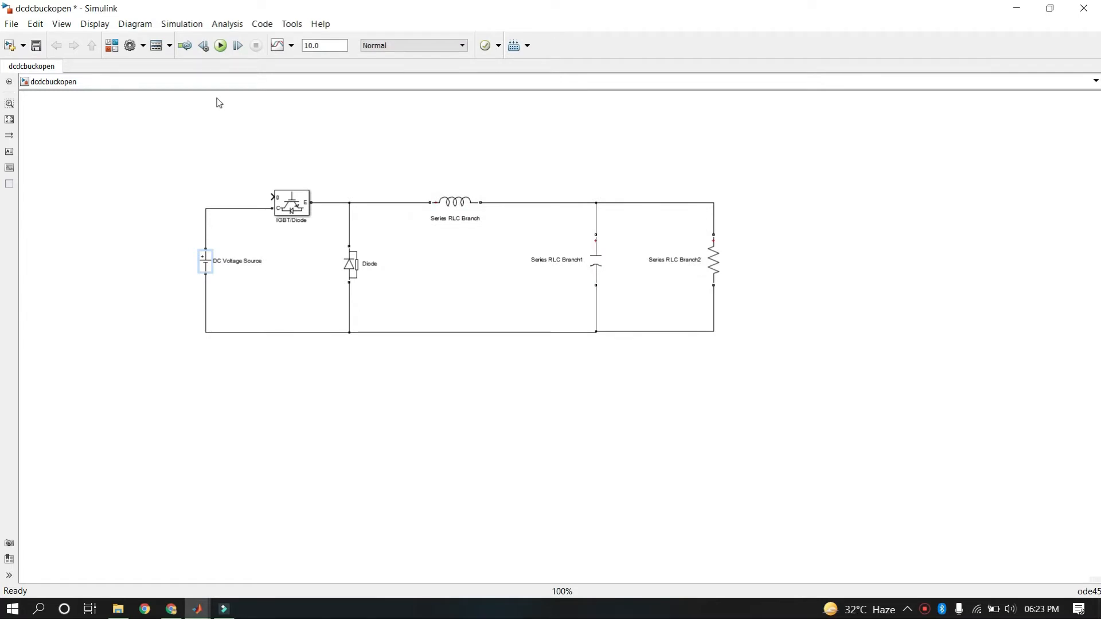
- Add a Pulse Generator from the library above the DC voltage source and connect its output to the IGBT/Diode gate input
left_click(111, 45)
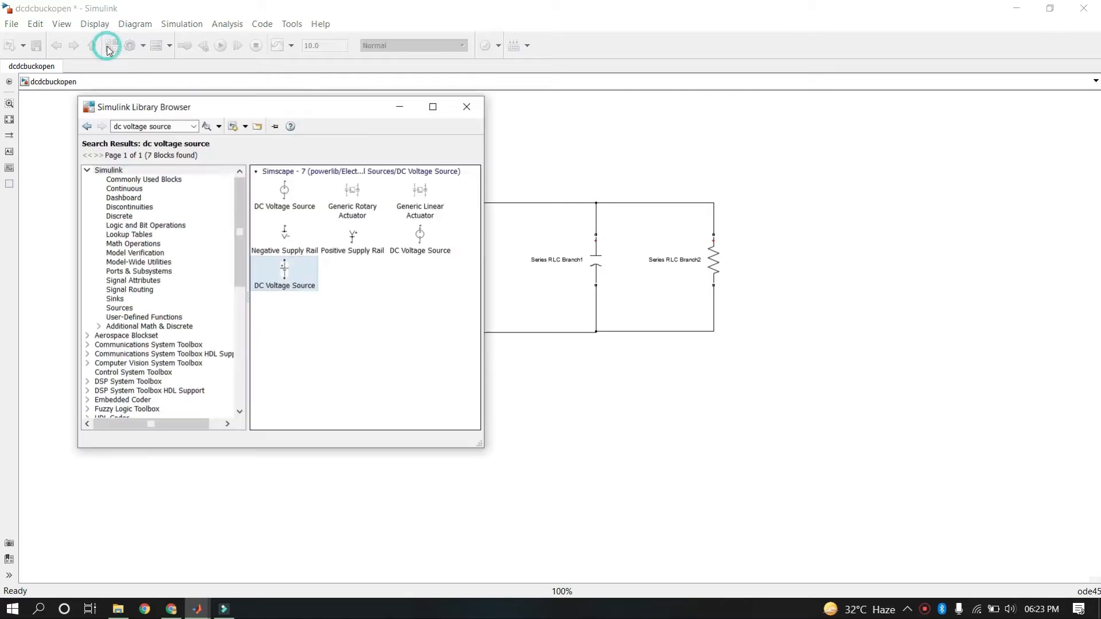
left_click(163, 125)
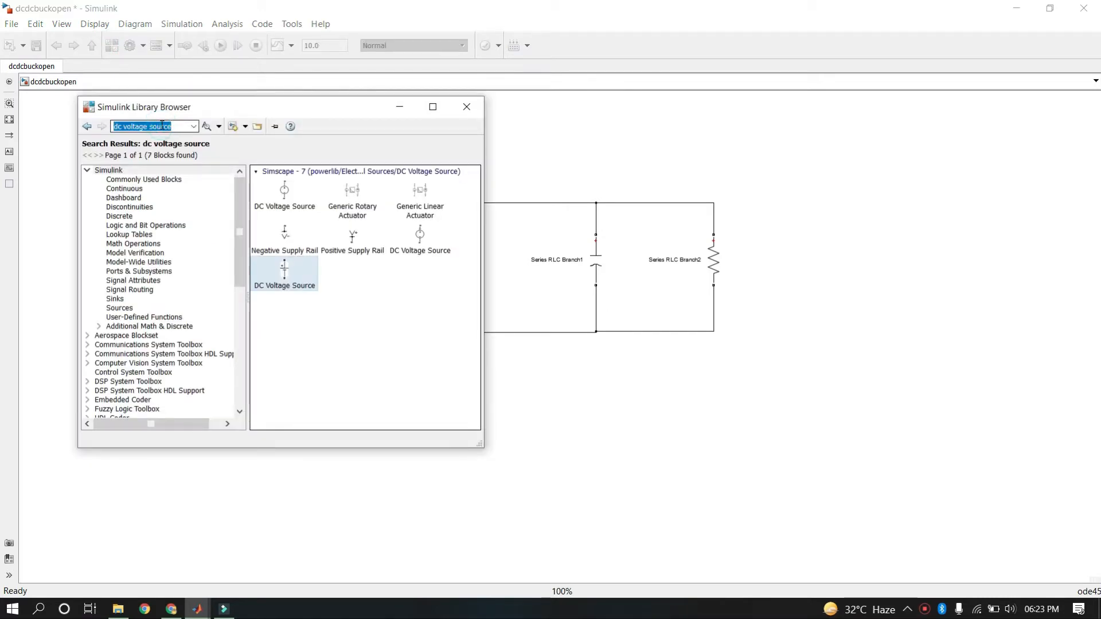
type("pu")
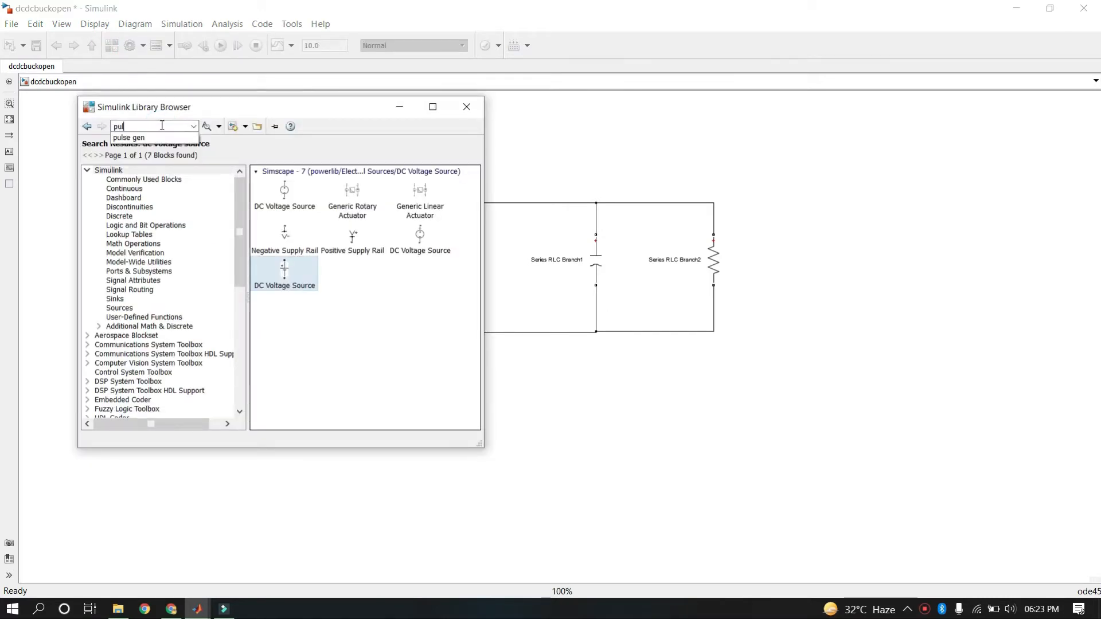
type("l")
left_click(128, 137)
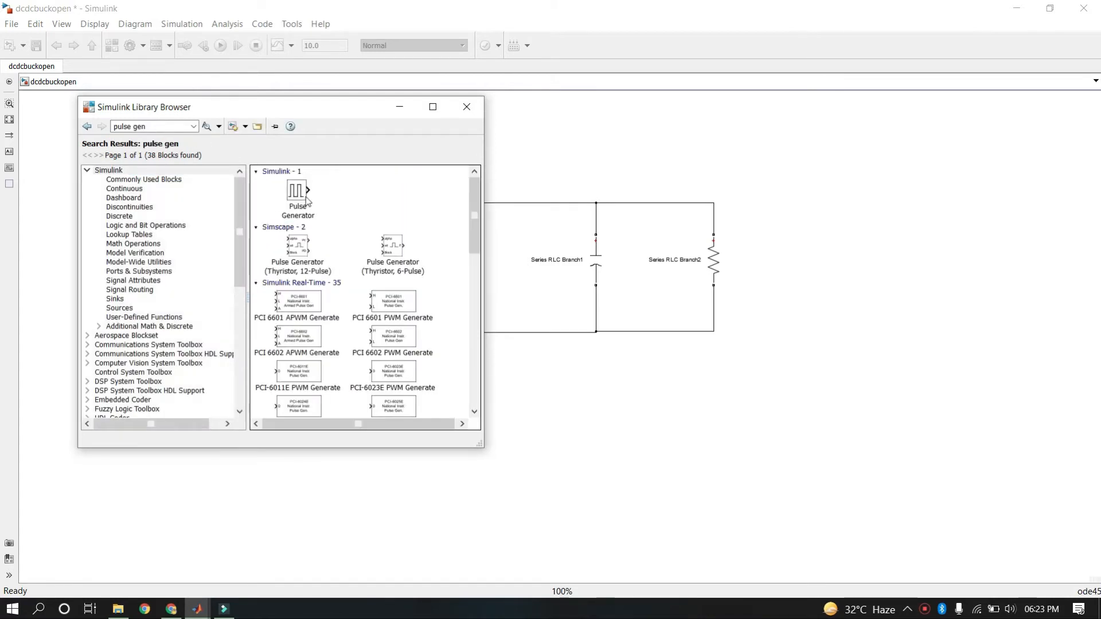
left_click_drag(307, 201, 681, 118)
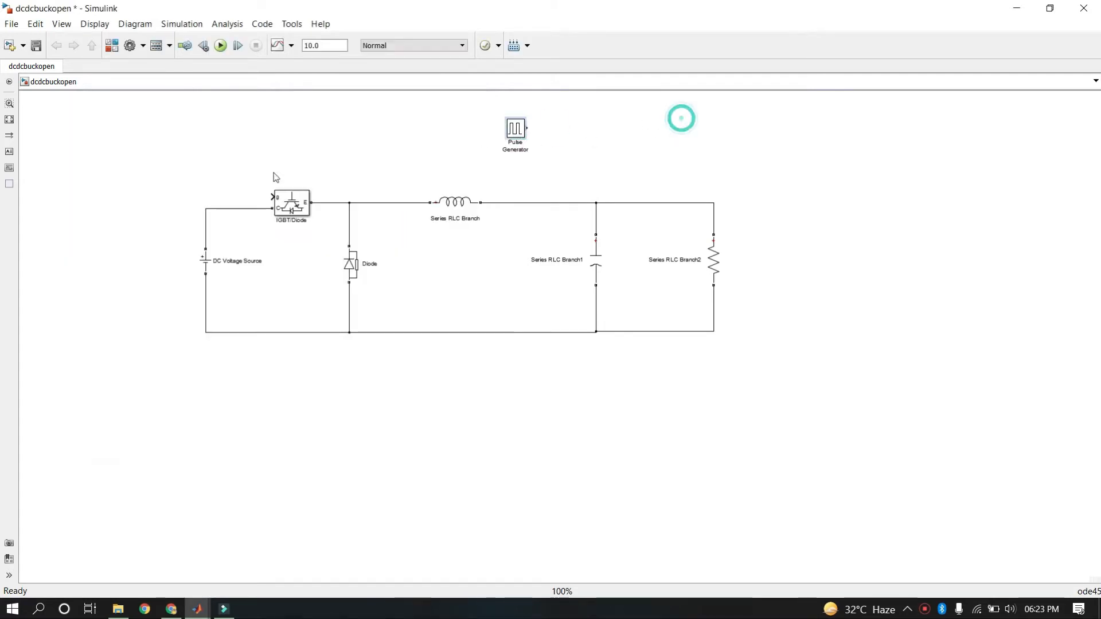
left_click_drag(274, 172, 273, 197)
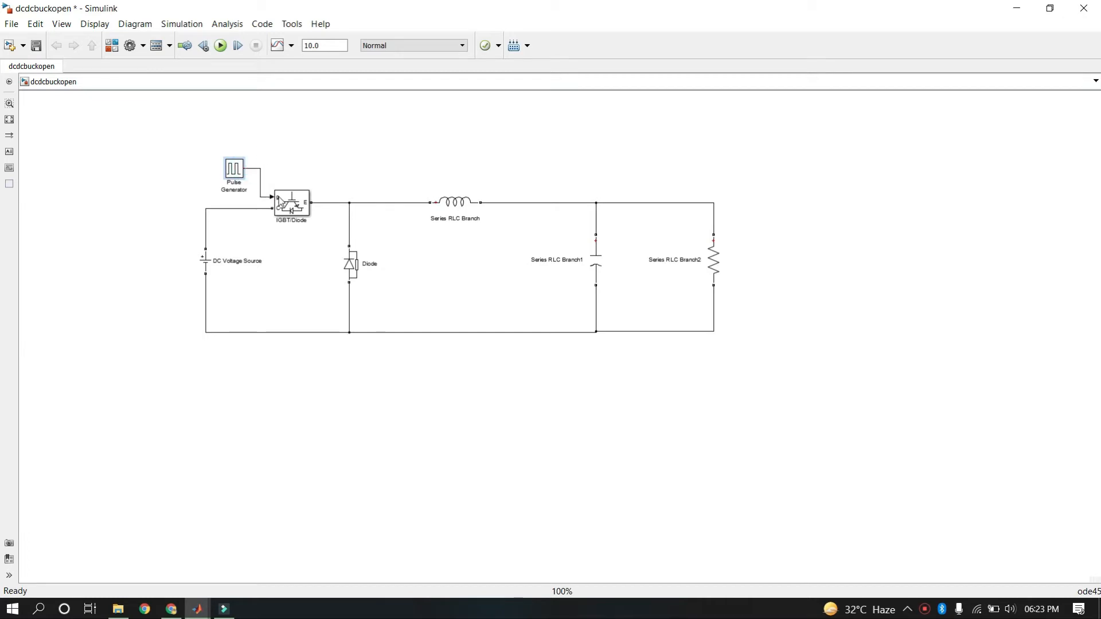
- Set the Pulse Generator's period to 1/10000 seconds and its pulse width to 54% of the period
double_click(233, 170)
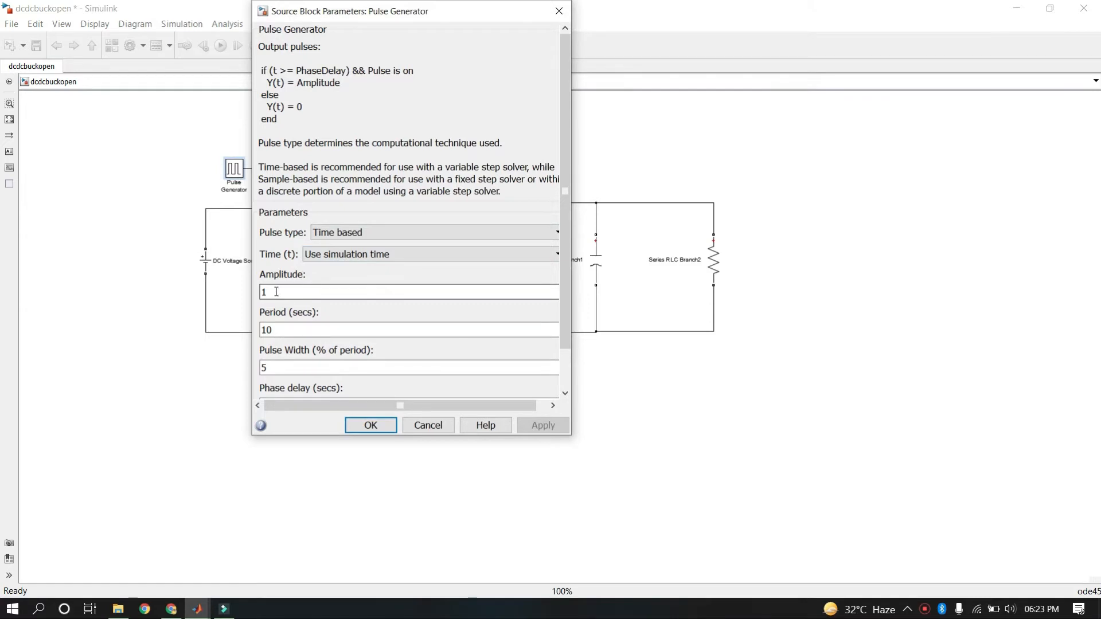
double_click(275, 330)
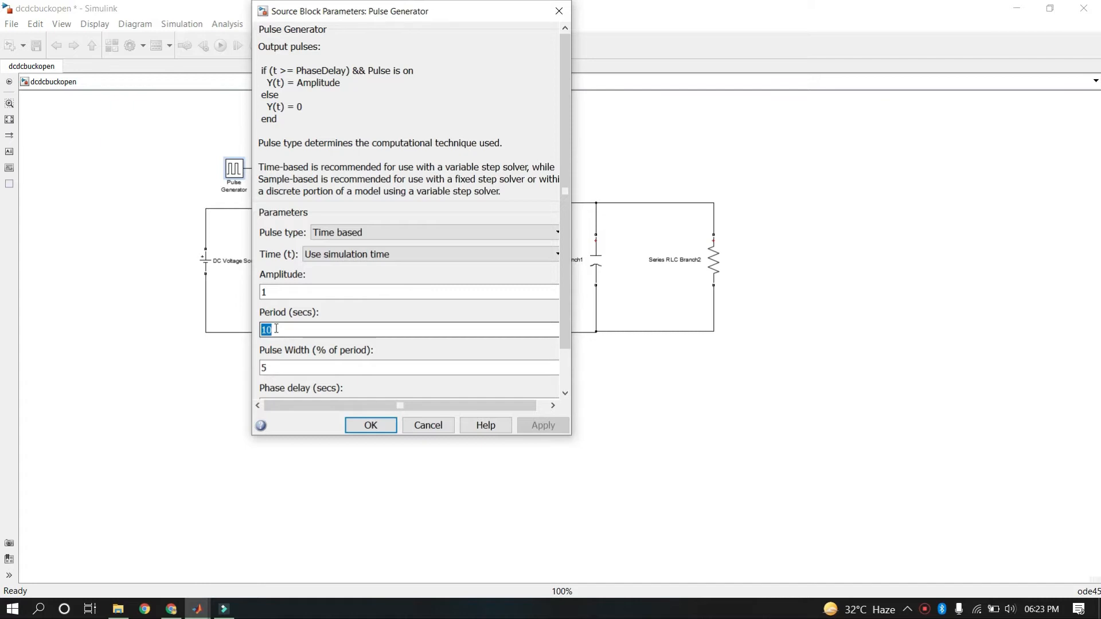
type("1/")
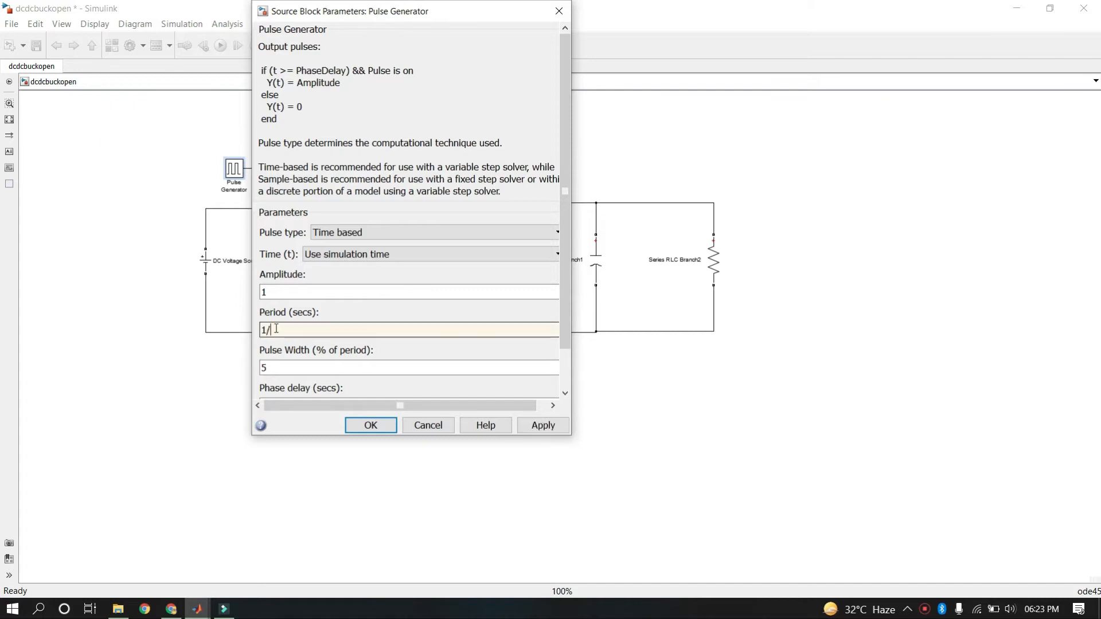
type("10000")
left_click(285, 370)
double_click(285, 369)
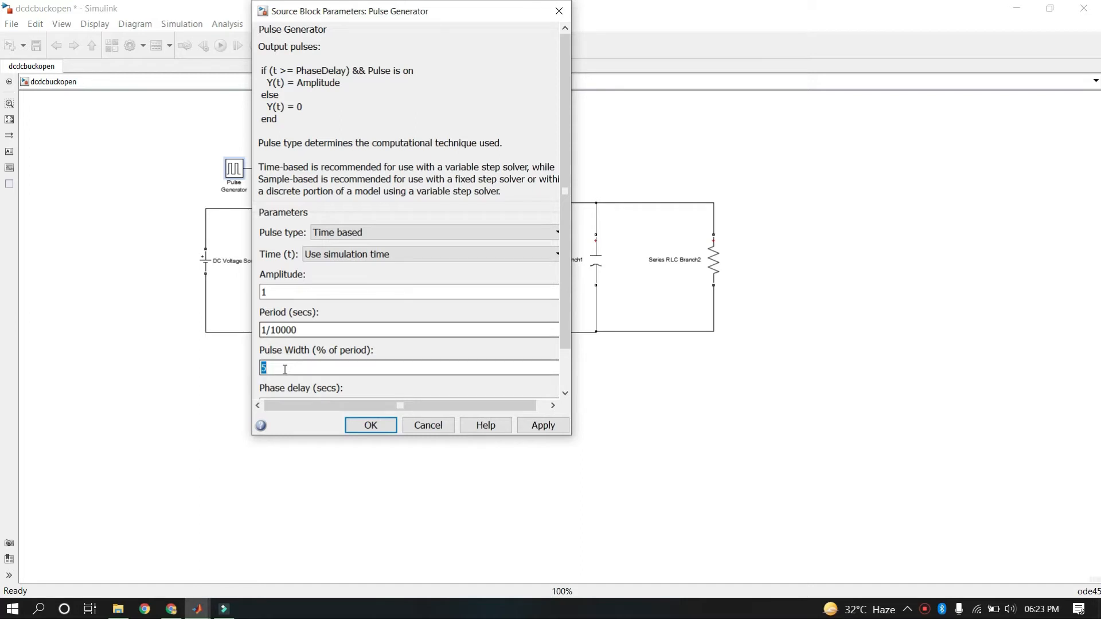
type("54")
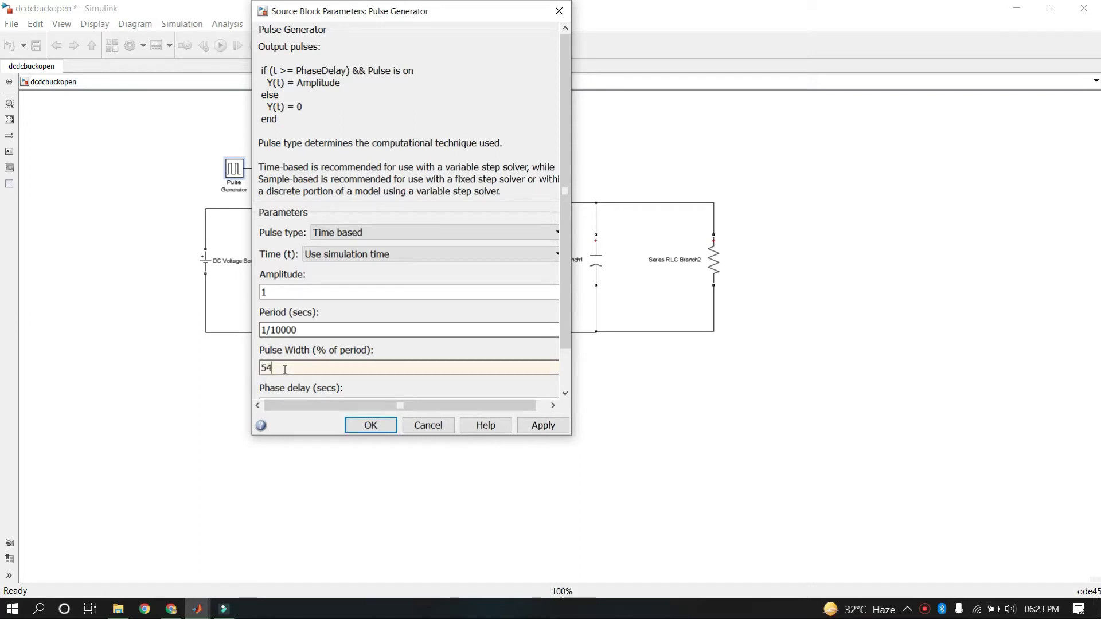
left_click(372, 426)
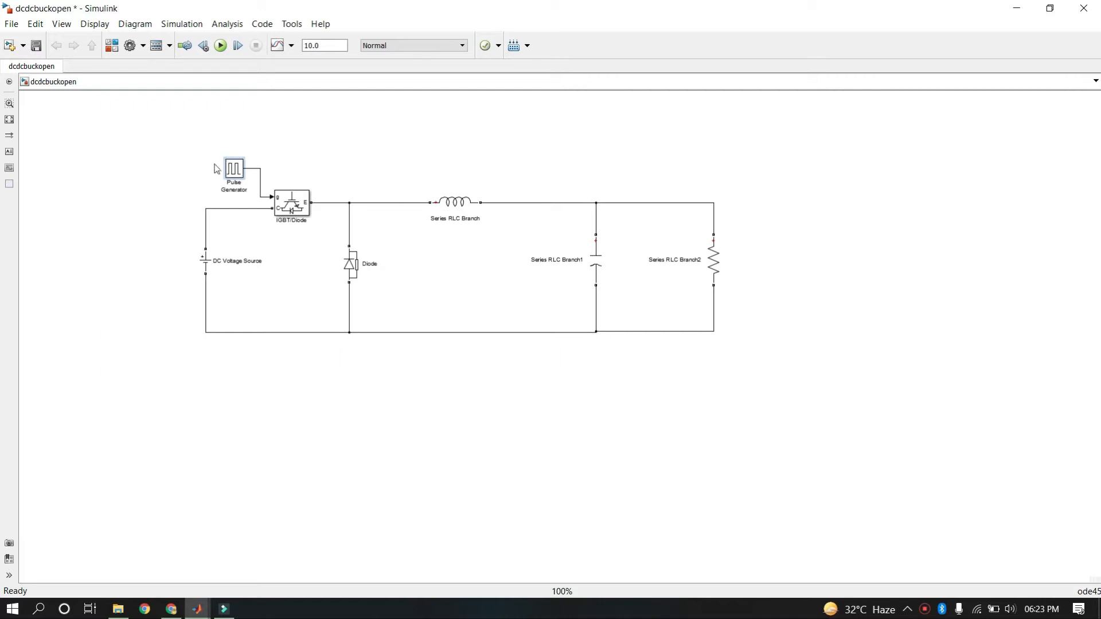
- Review the Pulse Generator's pulse width setting and close its parameters
double_click(239, 168)
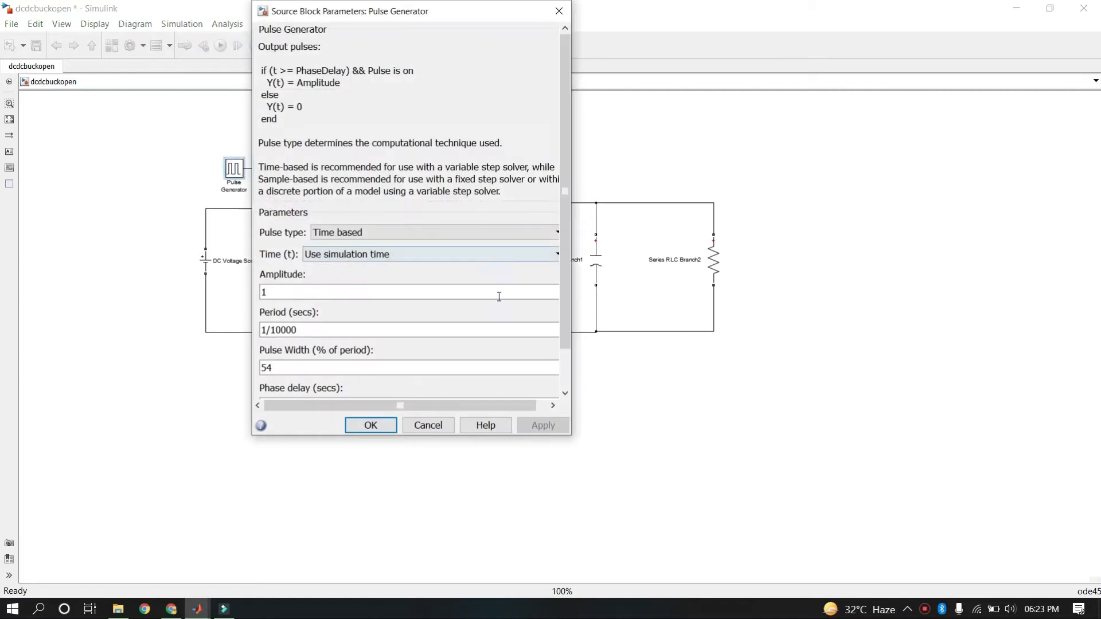
double_click(268, 368)
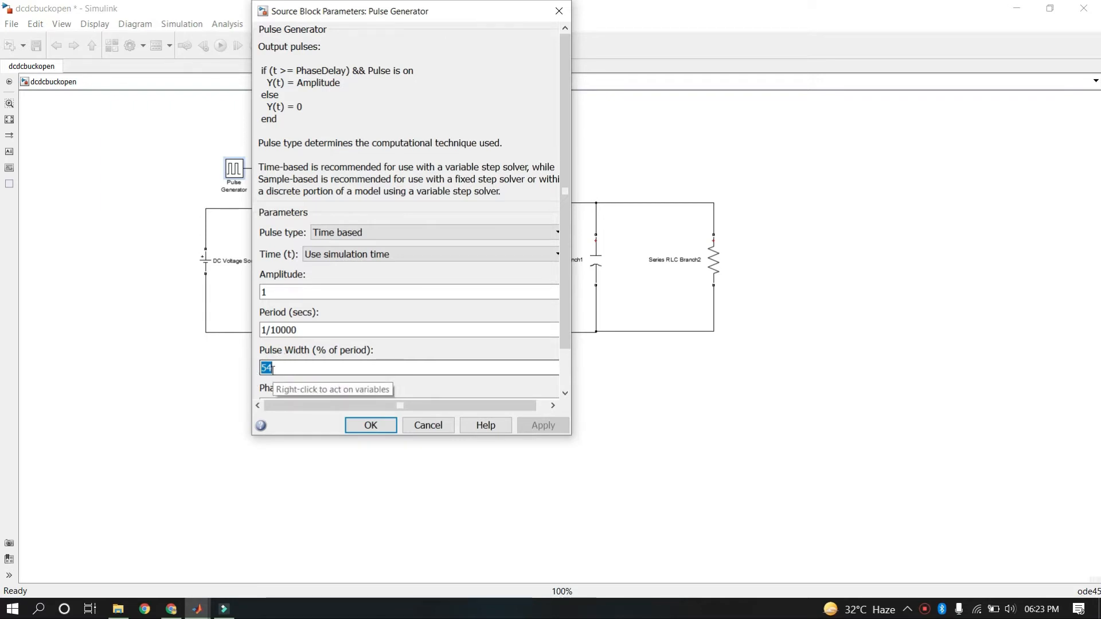
left_click(370, 428)
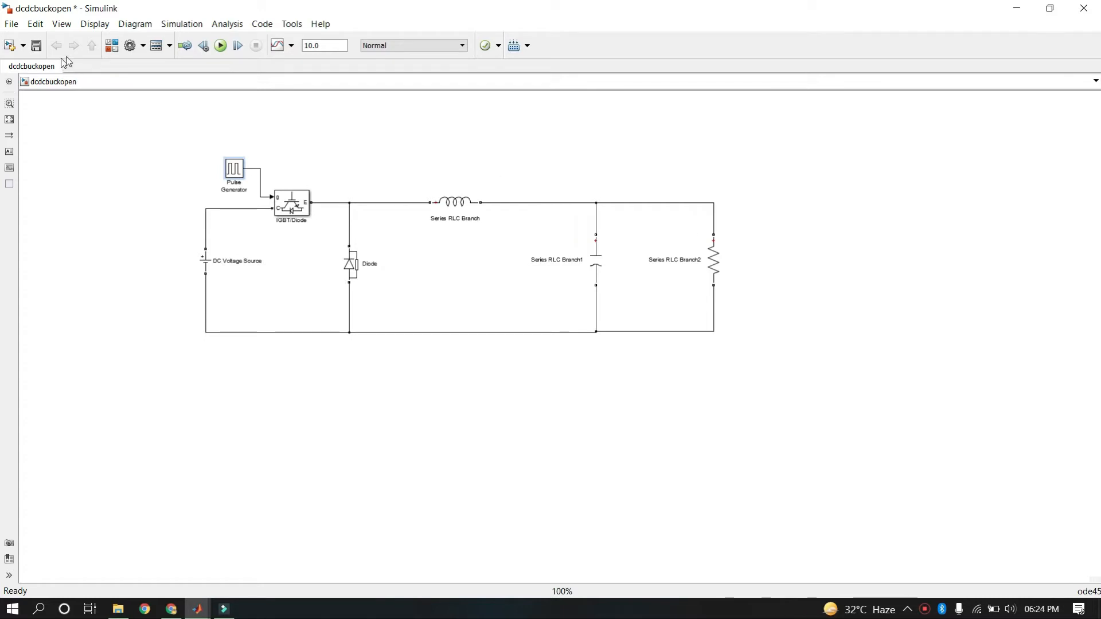
- Add a Voltage Measurement block beside the load resistor and wire its positive and negative inputs across Series RLC Branch2
left_click(112, 45)
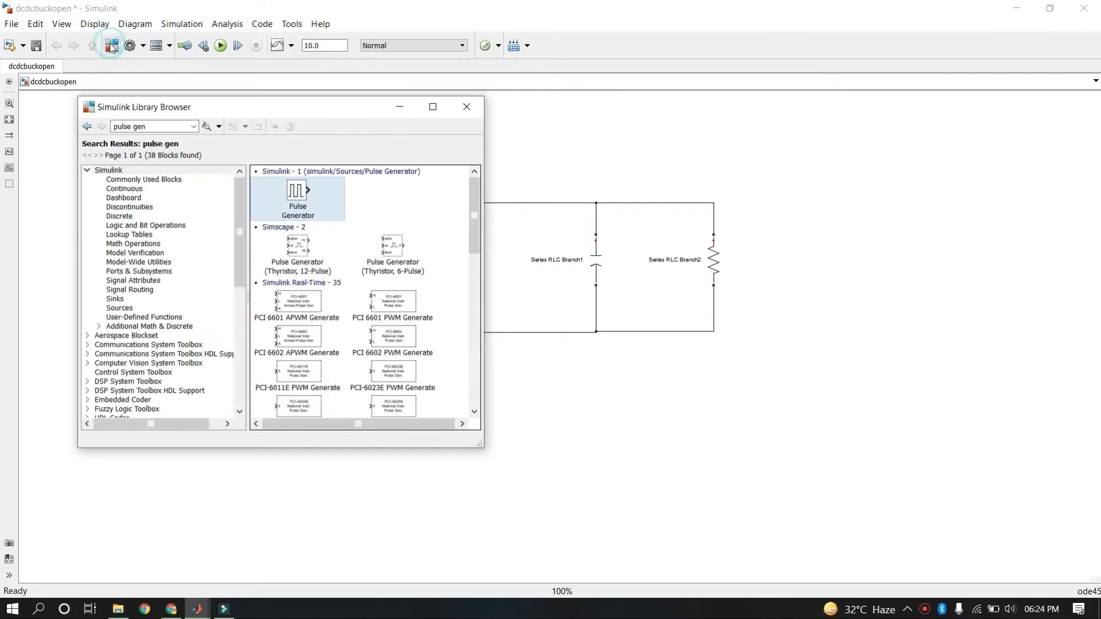
triple_click(144, 125)
type("vol")
key("Down")
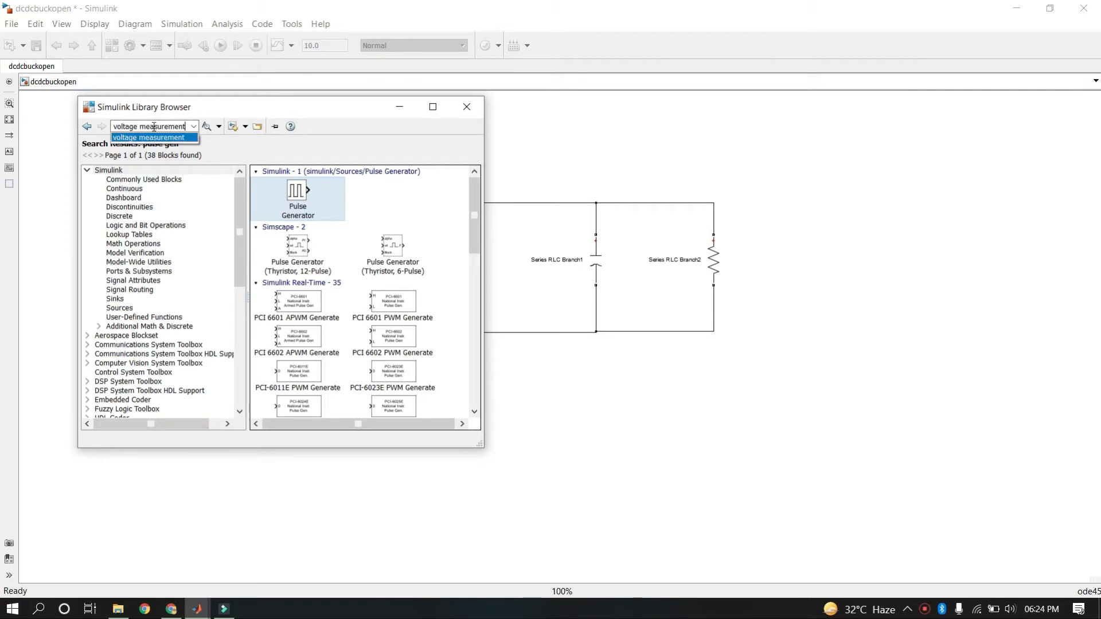
key("Return")
mouse_move(292, 196)
left_mouse_down()
mouse_move(836, 291)
mouse_move(732, 216)
mouse_move(715, 229)
left_mouse_up()
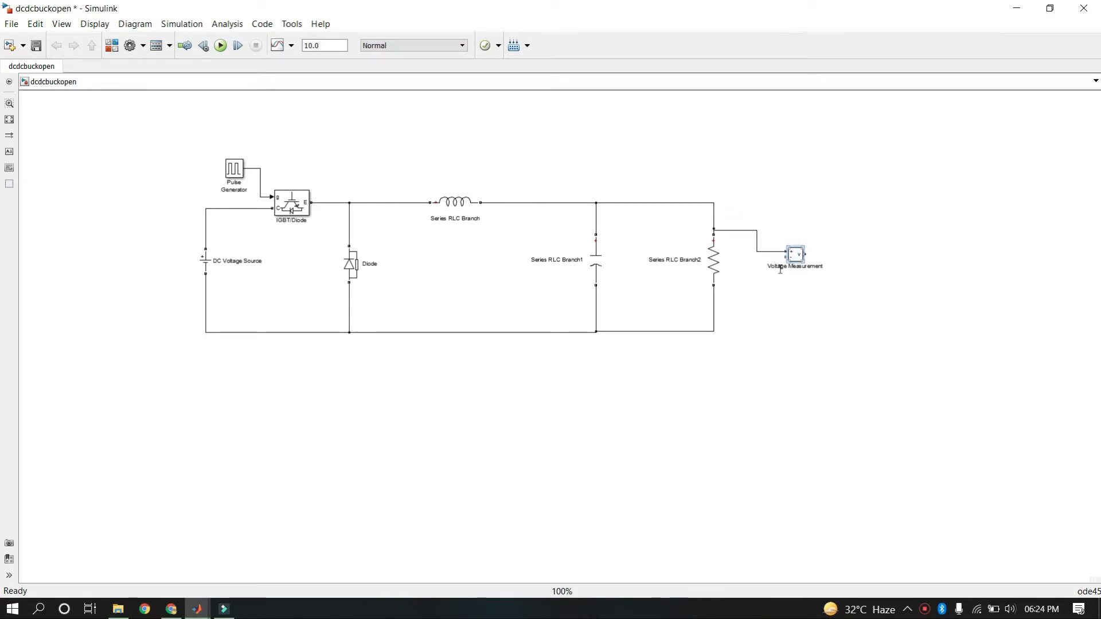
mouse_move(786, 256)
left_mouse_down()
mouse_move(747, 312)
mouse_move(714, 312)
left_mouse_up()
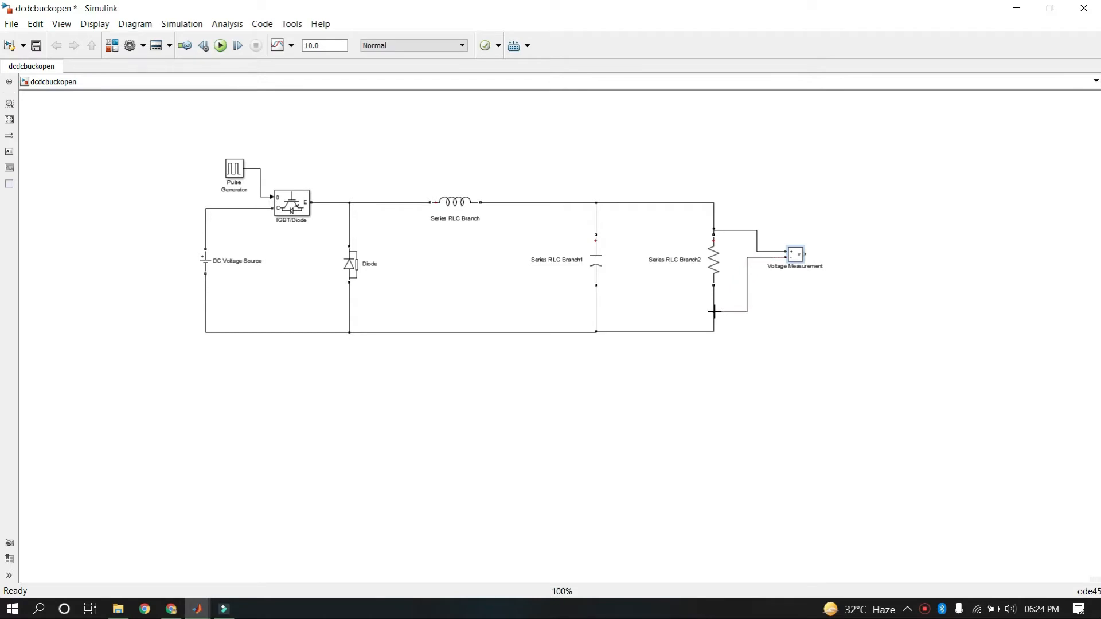
- Add a Scope block connected to the Voltage Measurement output and open its display
left_click(112, 45)
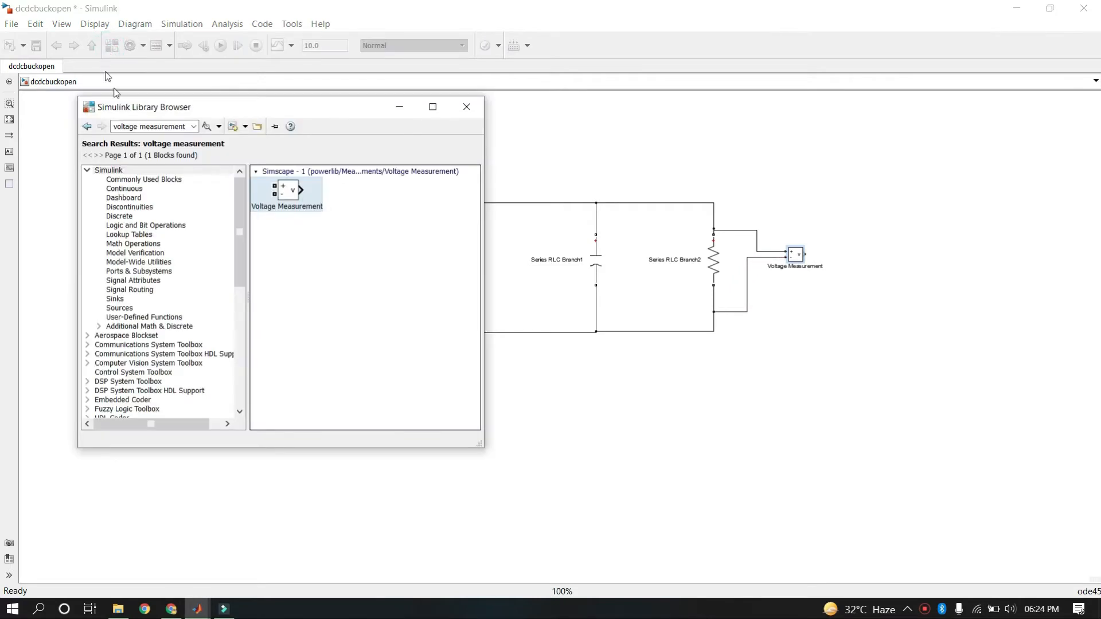
left_click(142, 126)
type("sc")
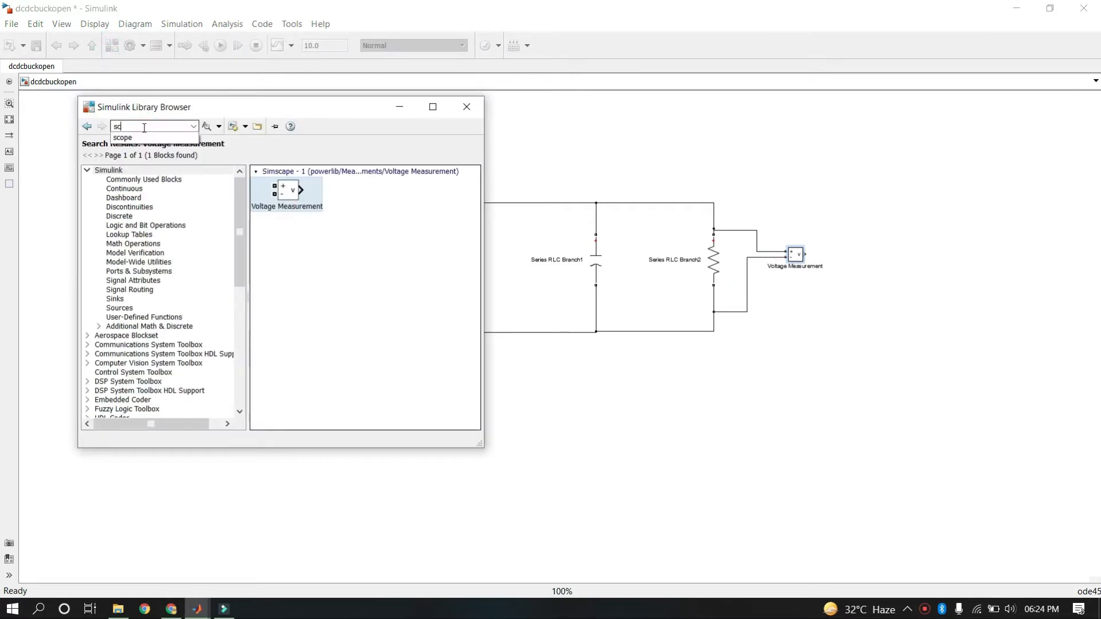
type("ope")
key("Return")
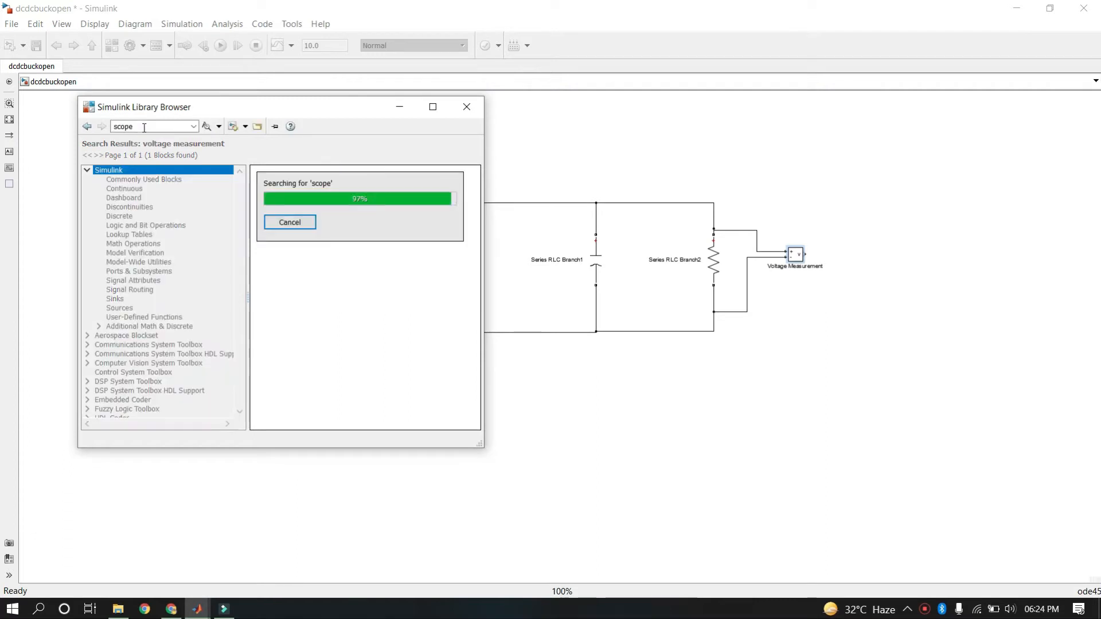
mouse_move(289, 190)
left_mouse_down()
mouse_move(849, 261)
mouse_move(824, 253)
mouse_move(835, 253)
left_mouse_up()
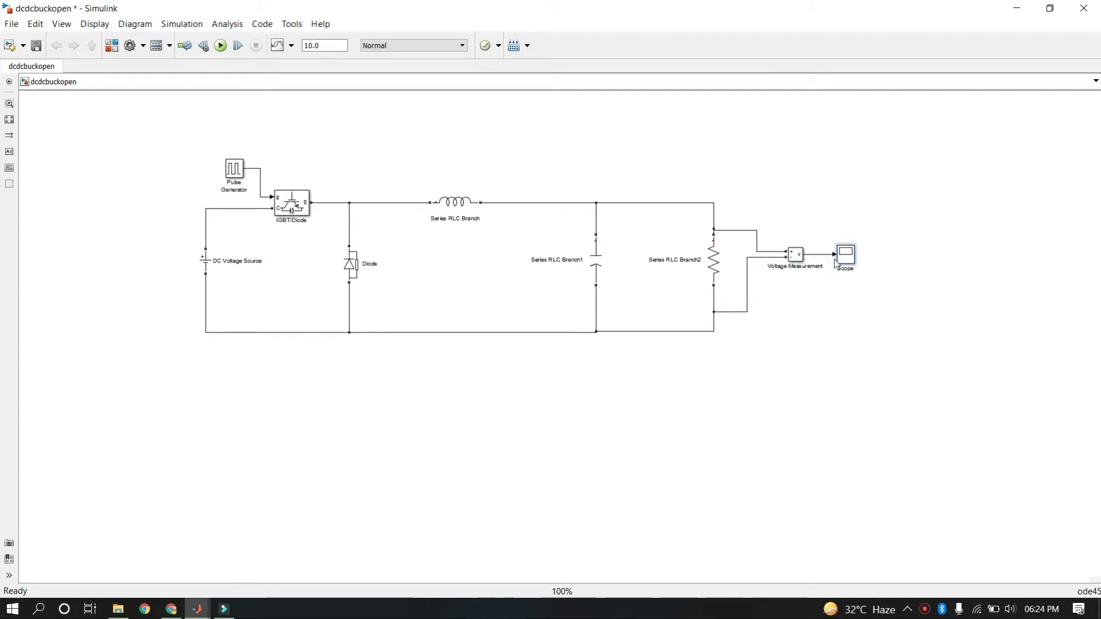
double_click(846, 254)
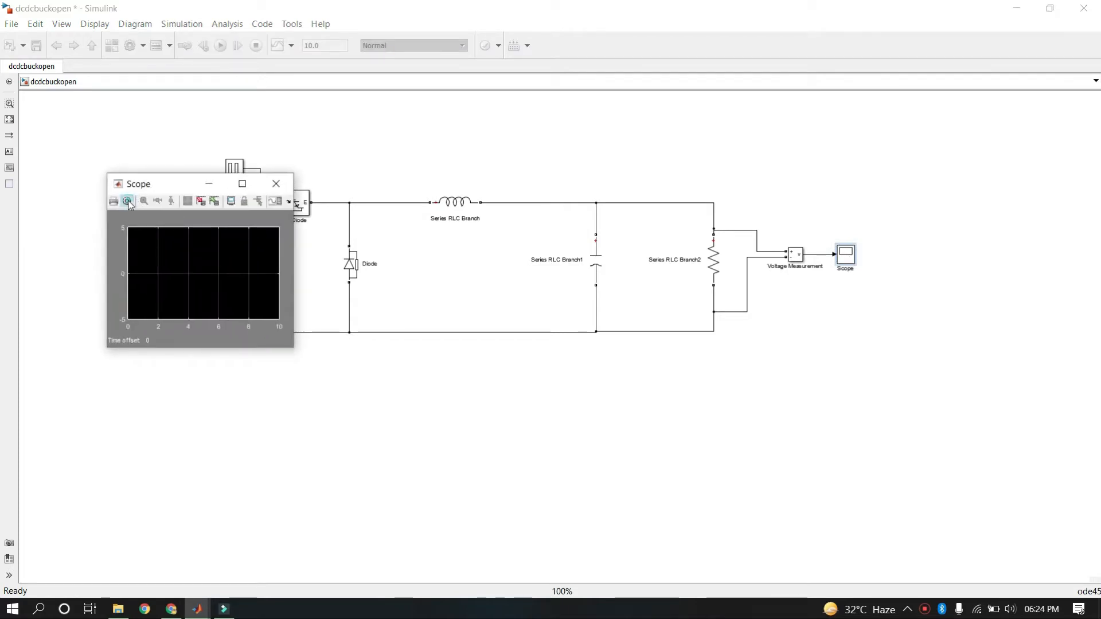
- Remove the limit on the number of data points kept in the Scope's history and close the Scope
left_click(128, 202)
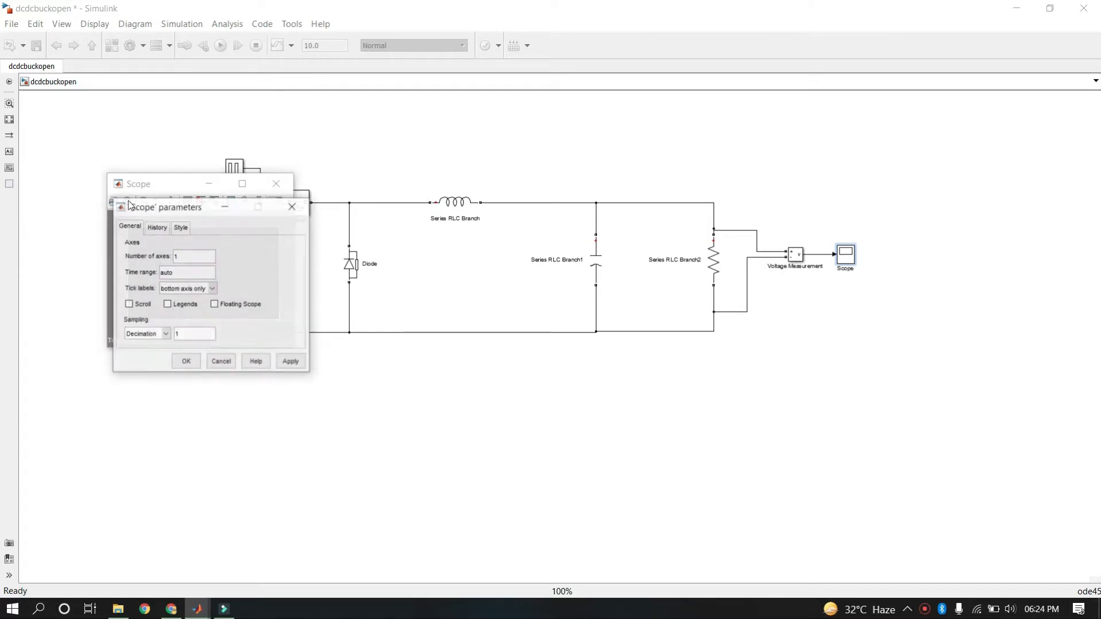
left_click(157, 229)
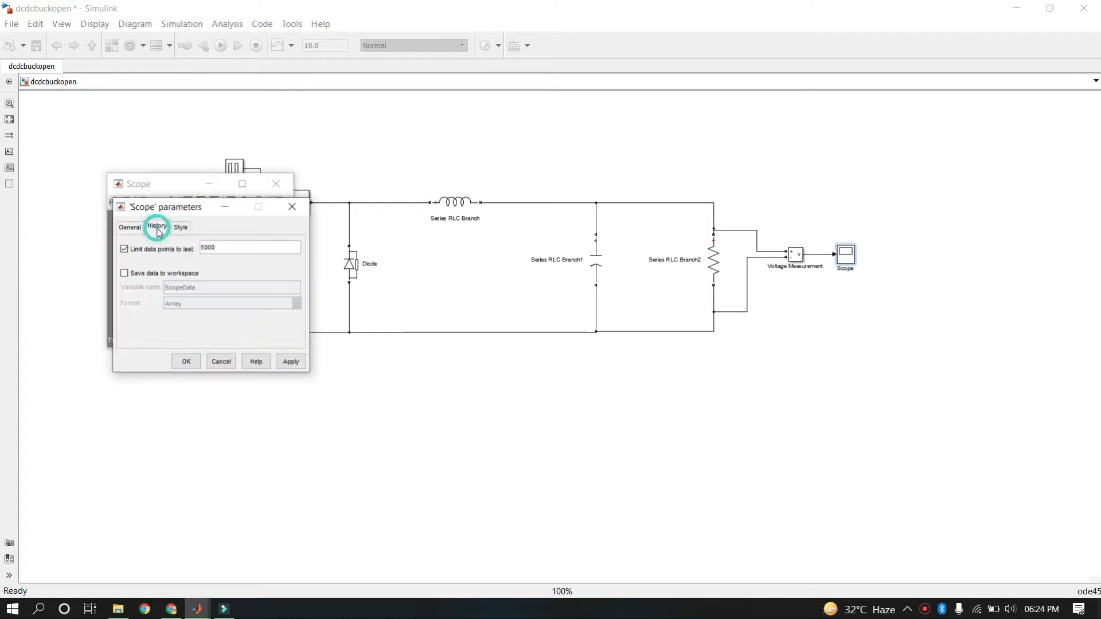
left_click(125, 250)
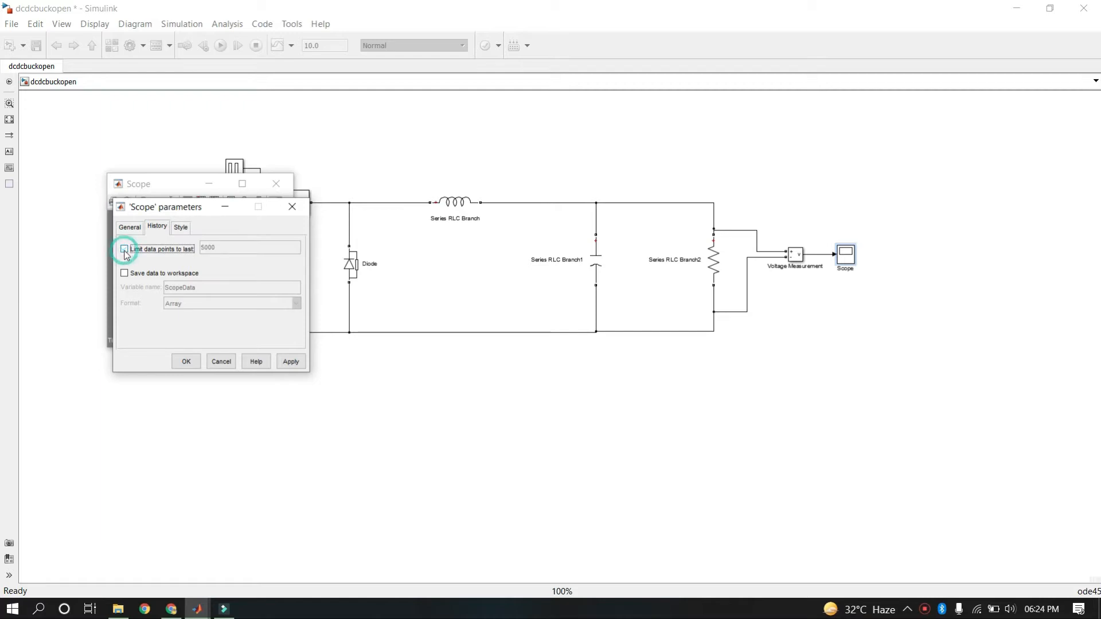
left_click(182, 365)
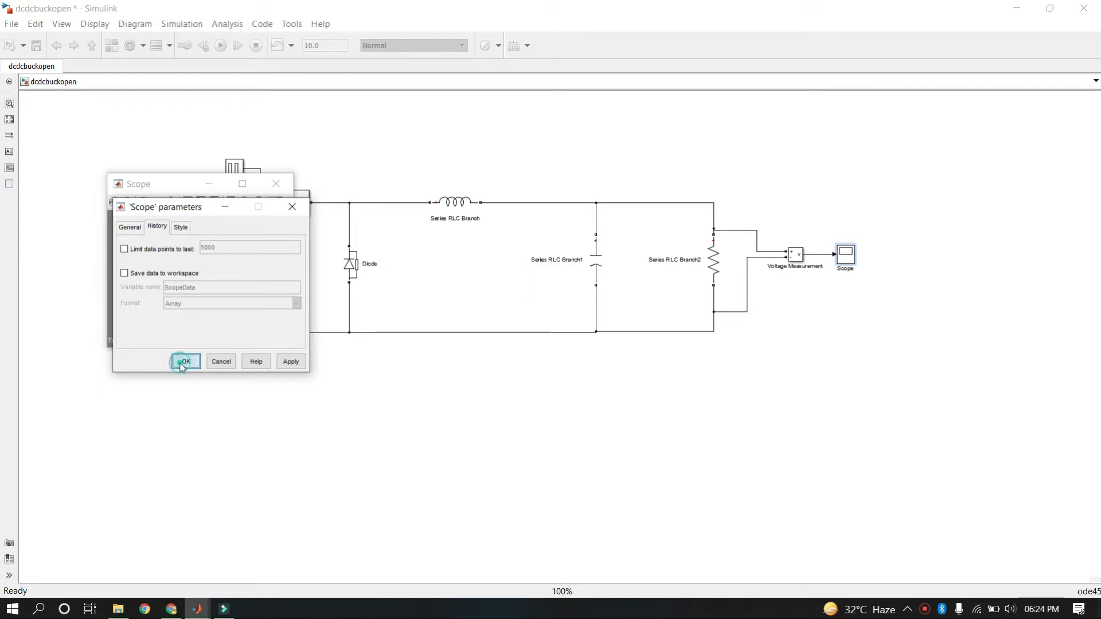
left_click(274, 184)
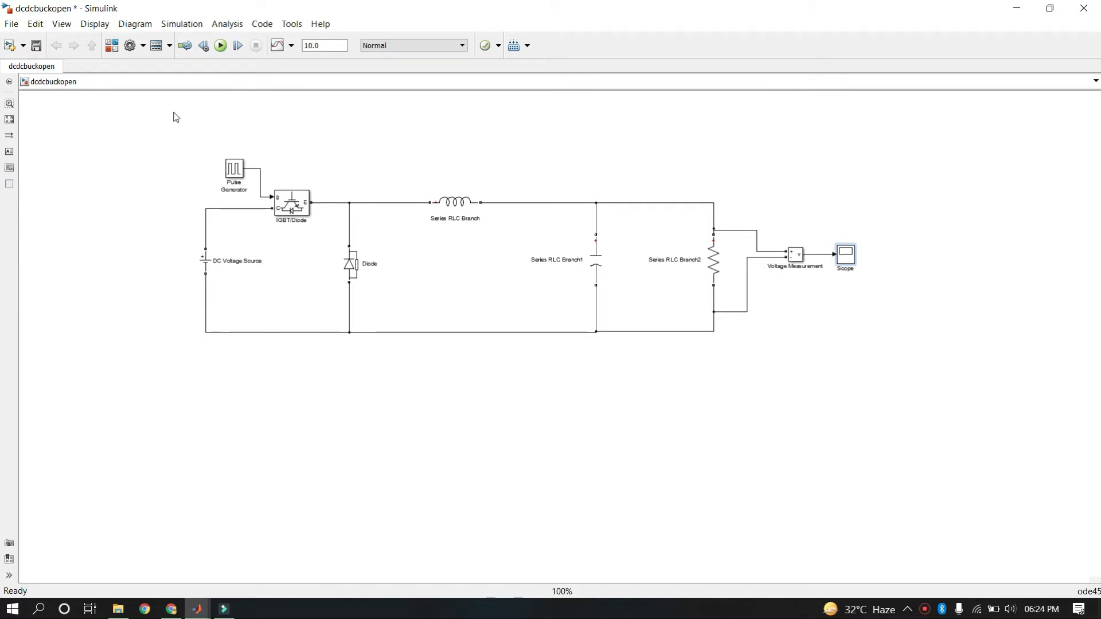
- Find the powergui block in the library and place it above the circuit, over the load resistor
left_click(111, 45)
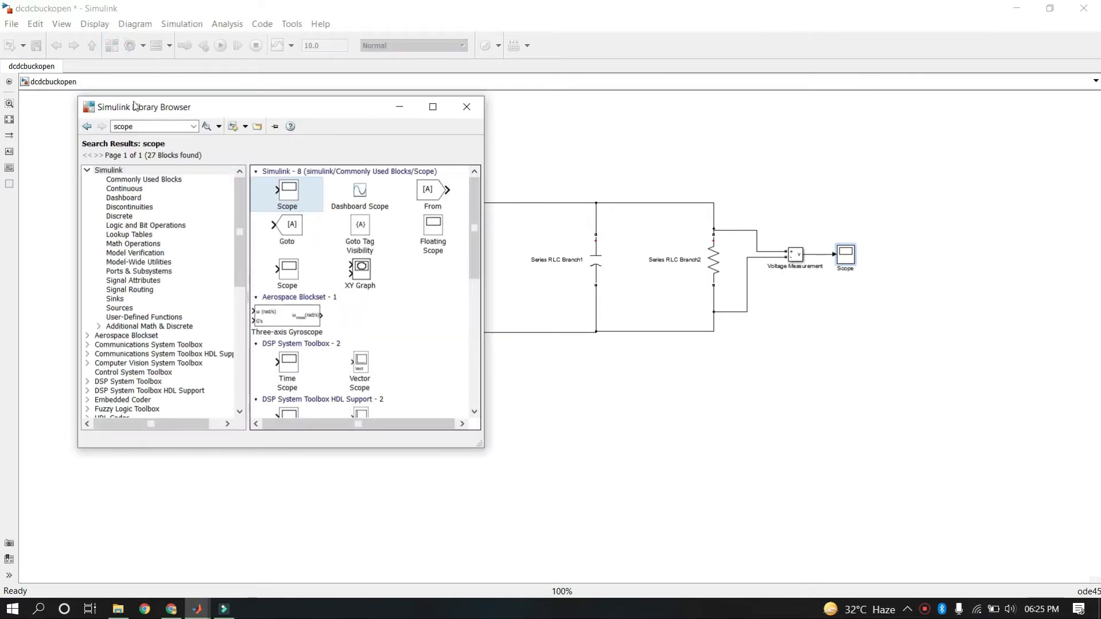
double_click(142, 128)
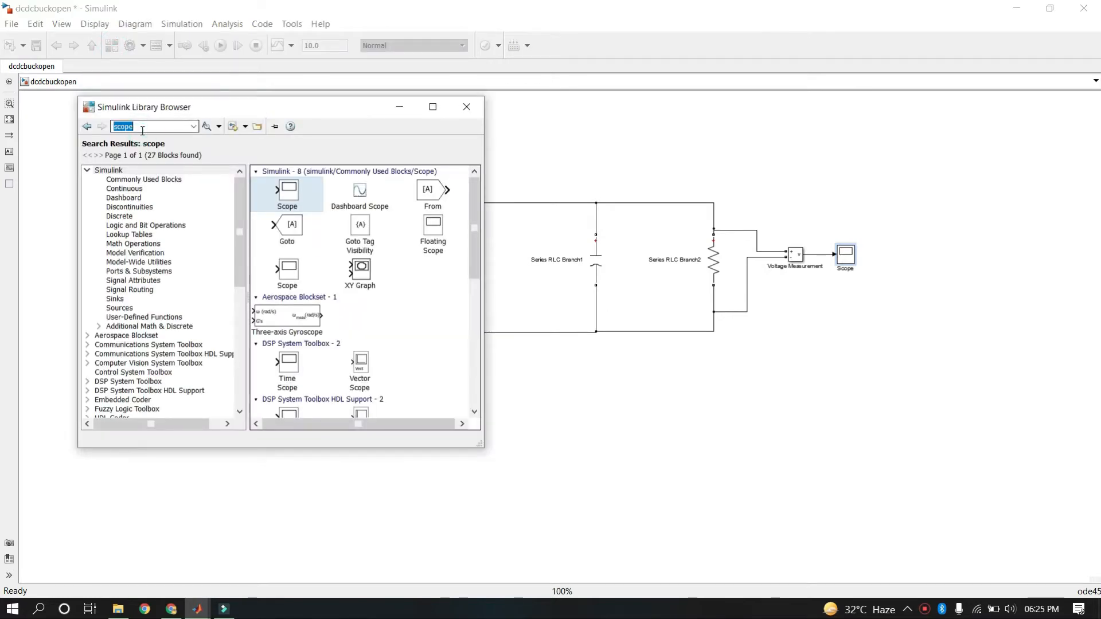
type("pow")
left_click(151, 137)
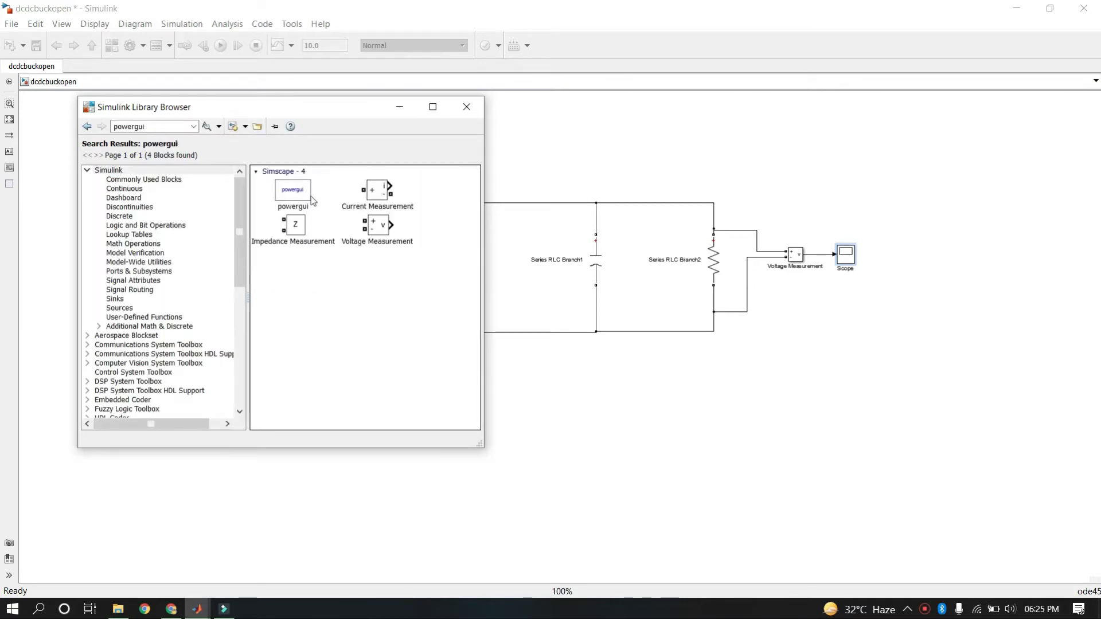
left_click_drag(297, 193, 690, 127)
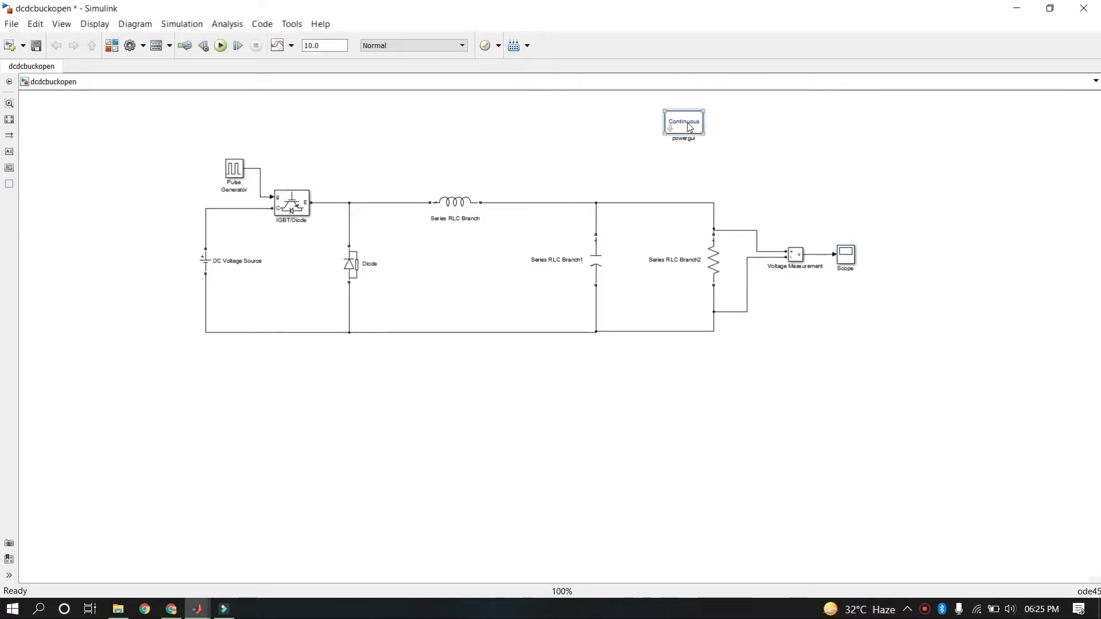
- Set the powergui simulation type to Discrete with a sample time of 1e-6 seconds
double_click(690, 127)
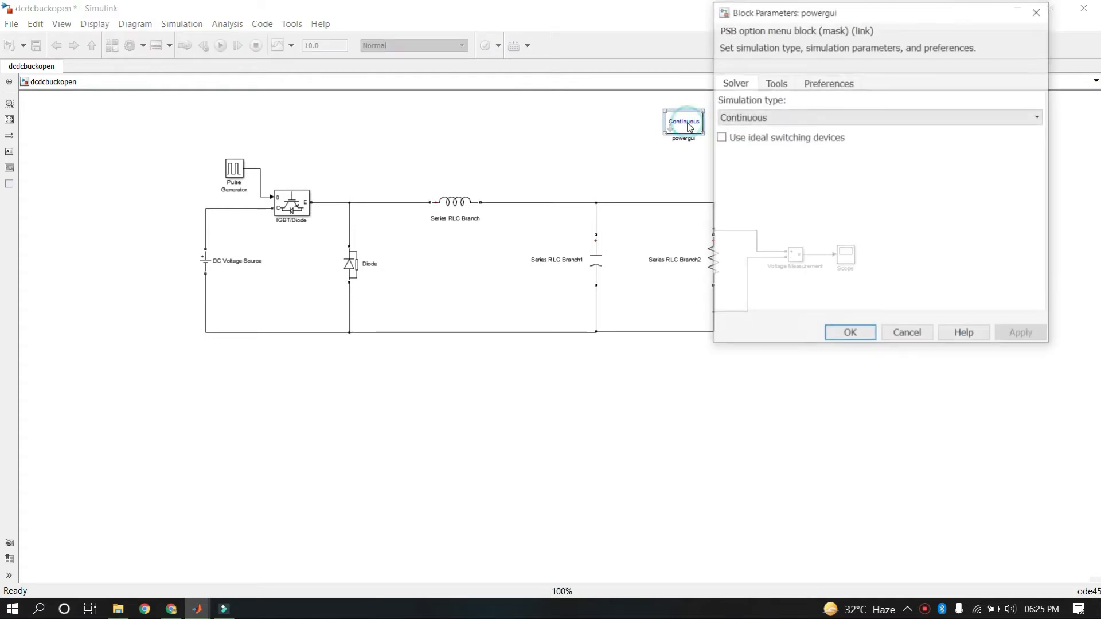
left_click(828, 117)
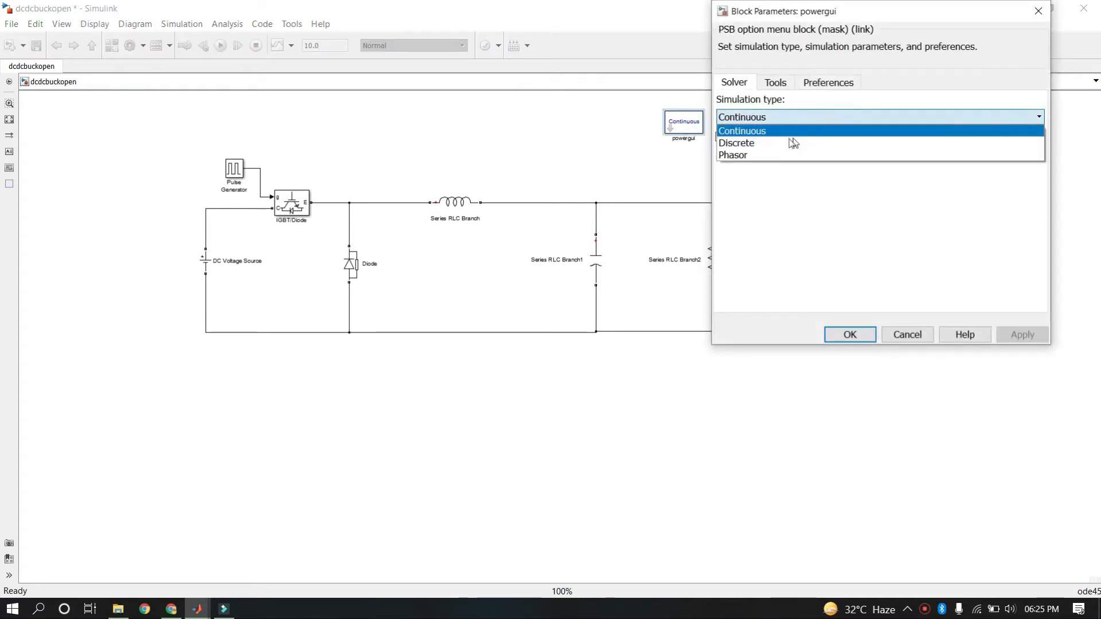
left_click(777, 142)
double_click(746, 190)
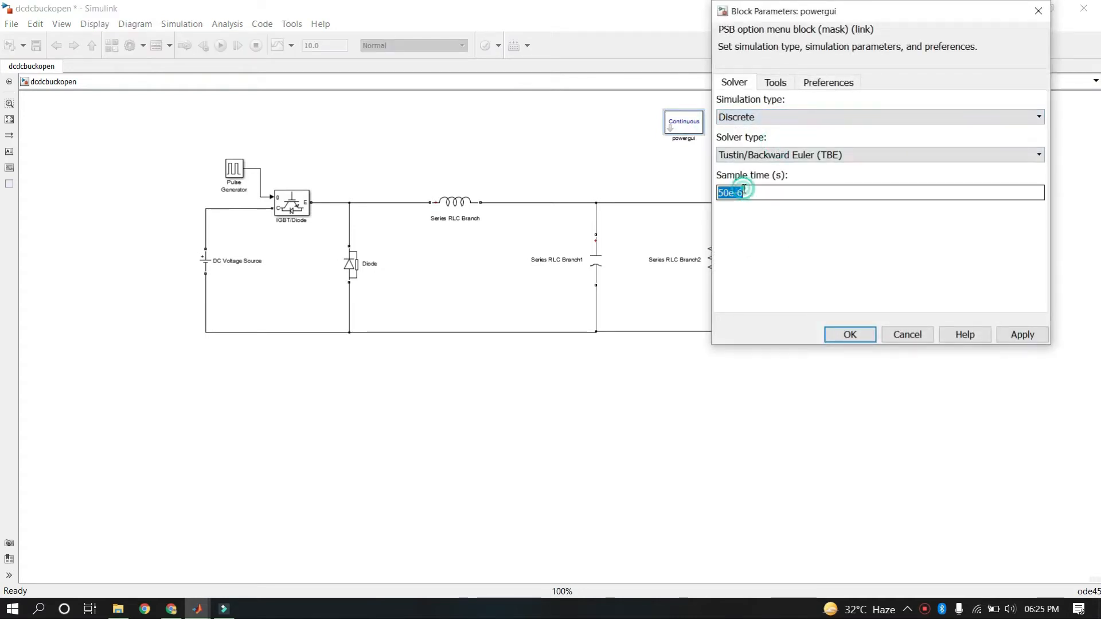
key("Left")
key("Left")
key("shift+Left")
key("shift+Left")
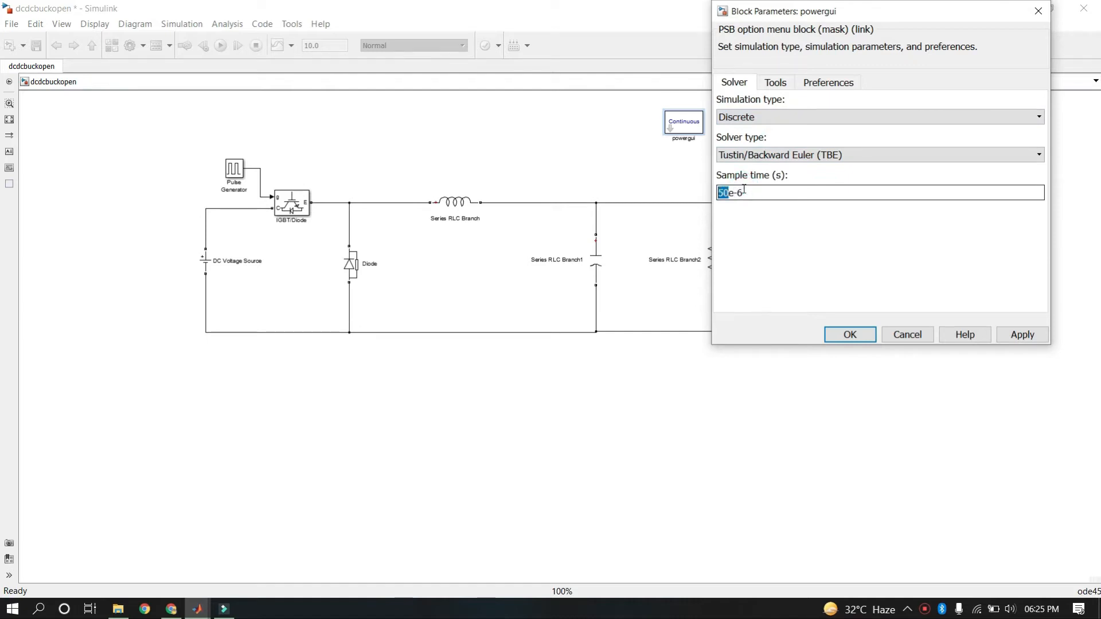
type("1")
key("Return")
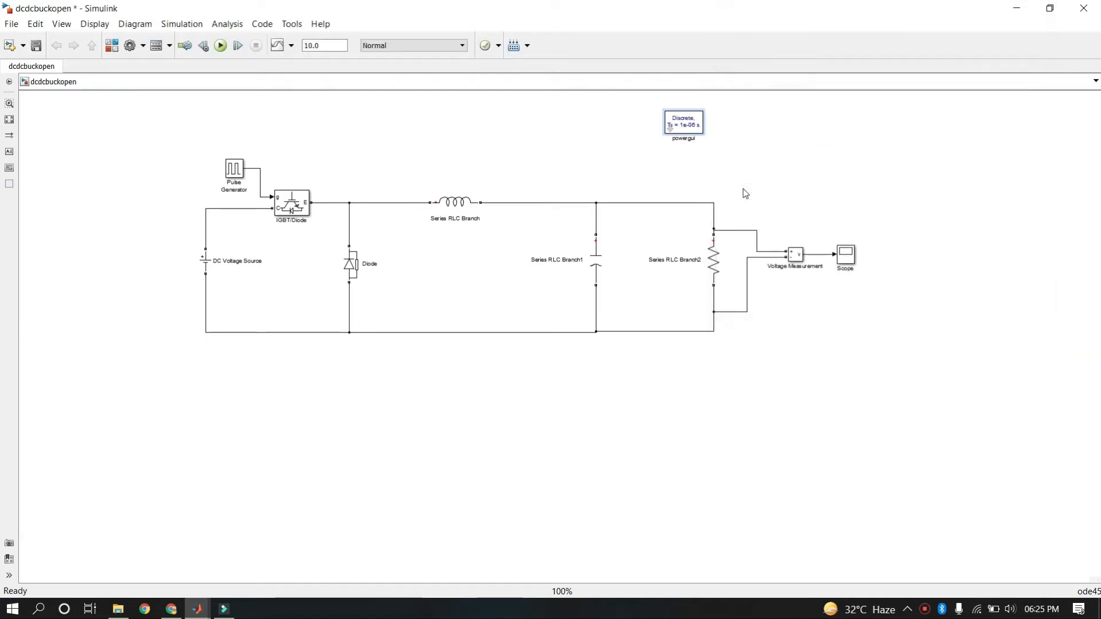
- Set the simulation stop time to 1 second and run the model
double_click(324, 46)
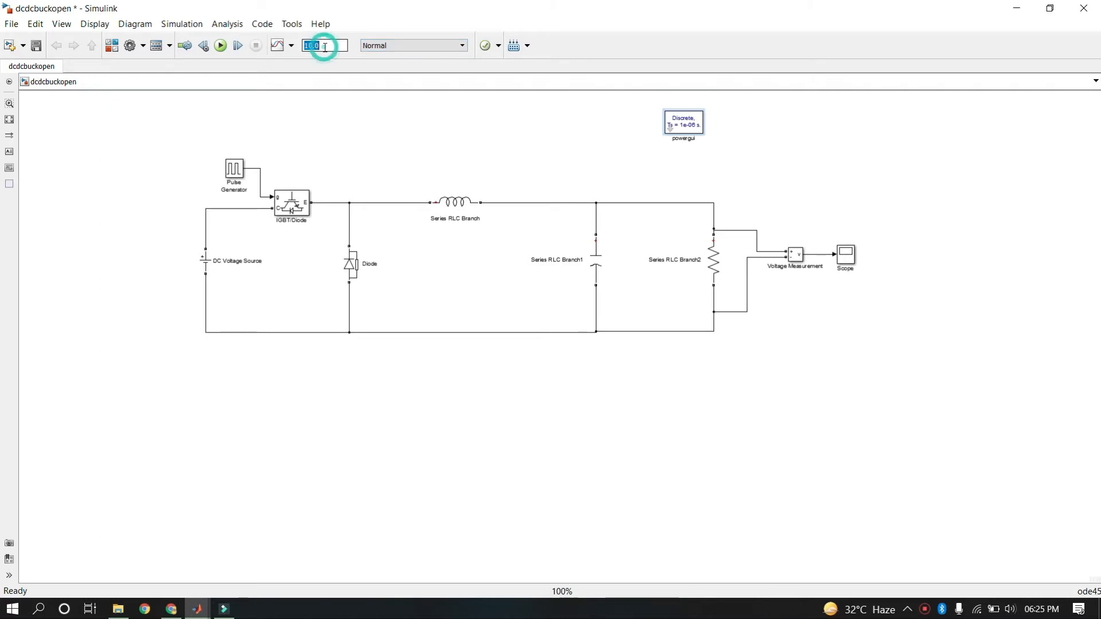
type("1")
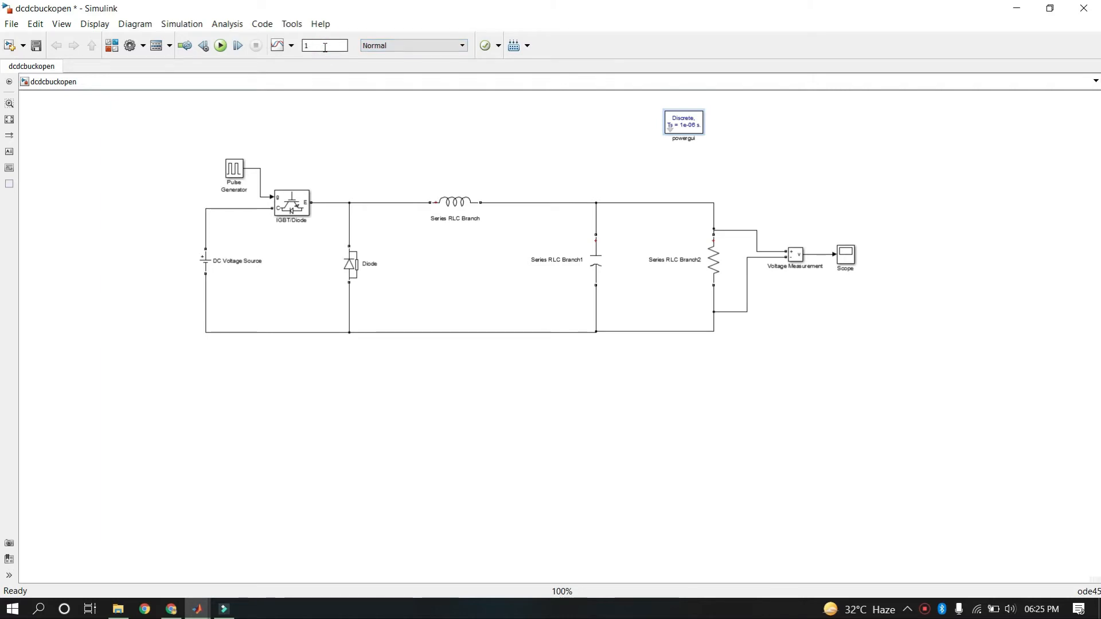
left_click(221, 46)
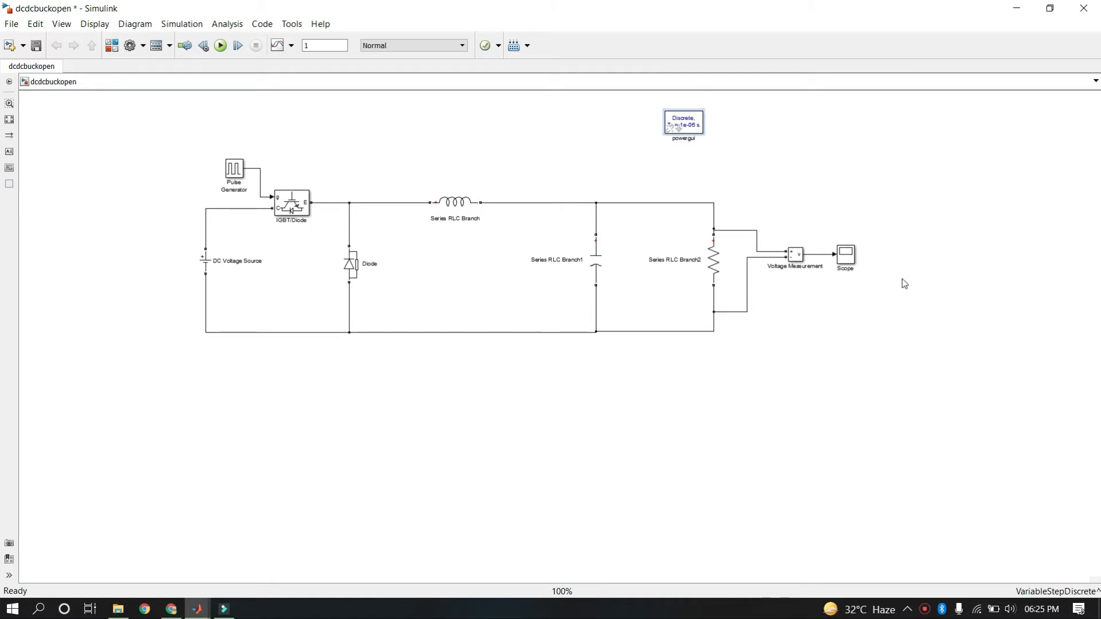
- Examine the output voltage in a maximized, autoscaled Scope, magnify its steady-state portion, and close the display
left_click(848, 265)
double_click(847, 265)
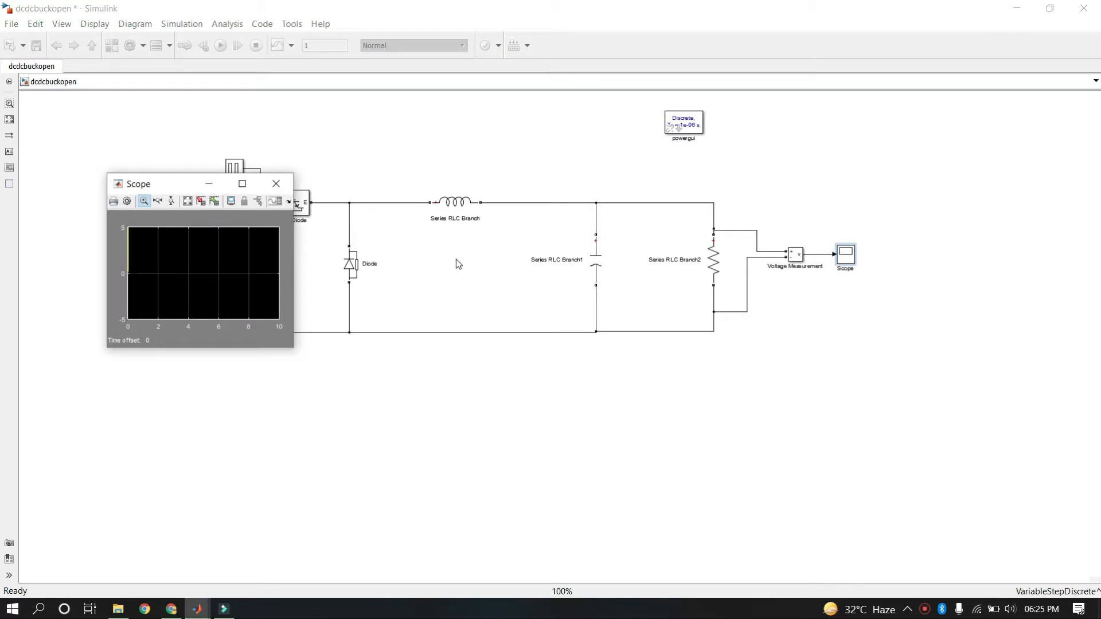
left_click(242, 183)
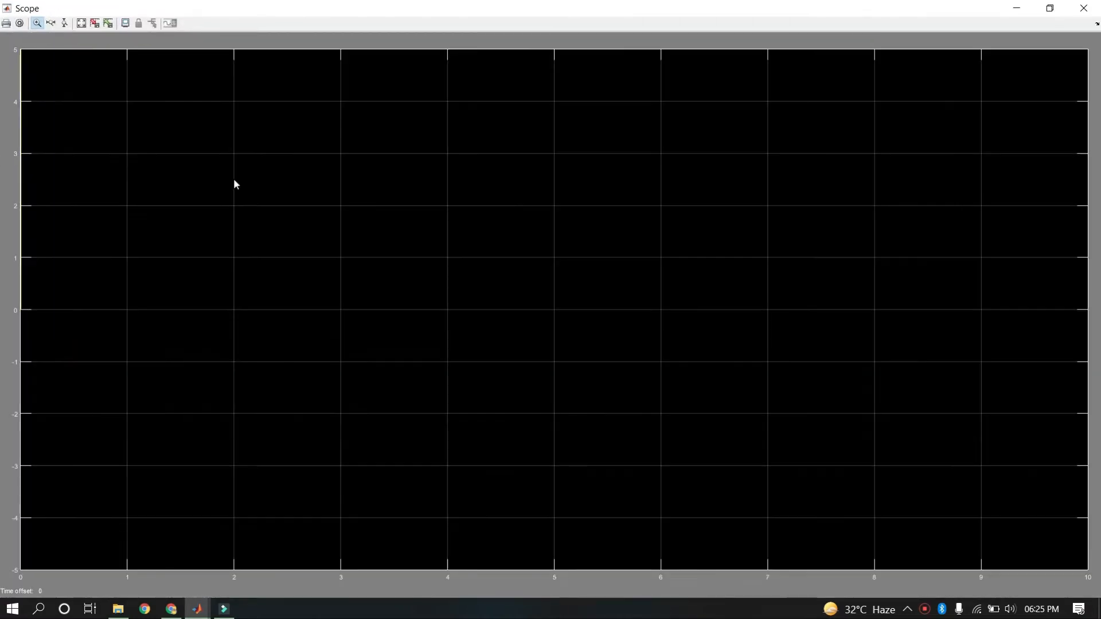
left_click(82, 26)
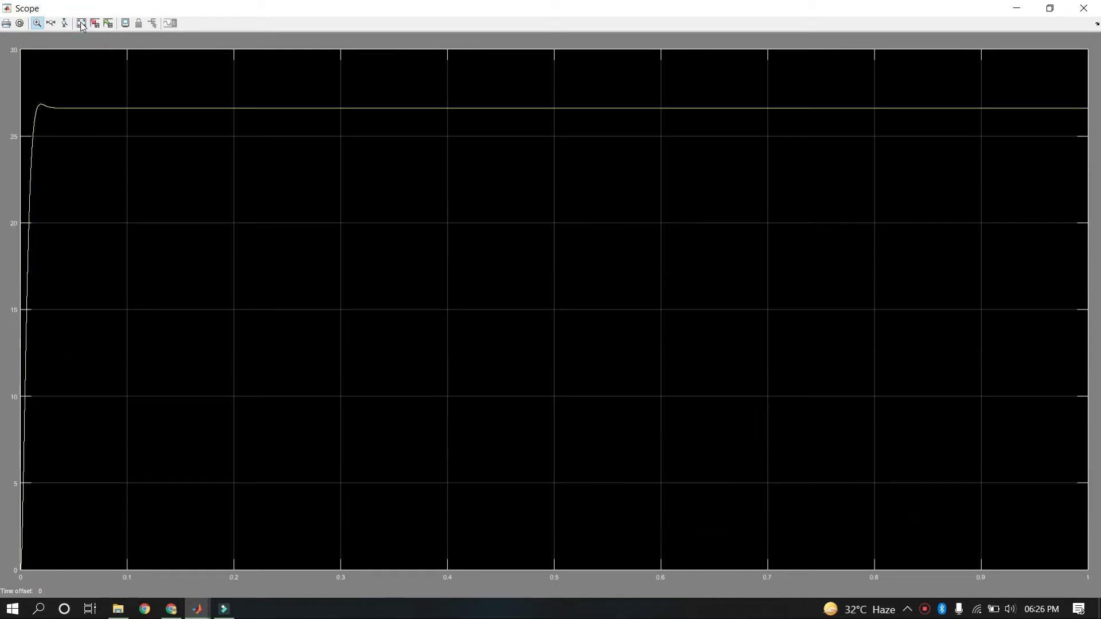
left_click_drag(685, 94, 741, 127)
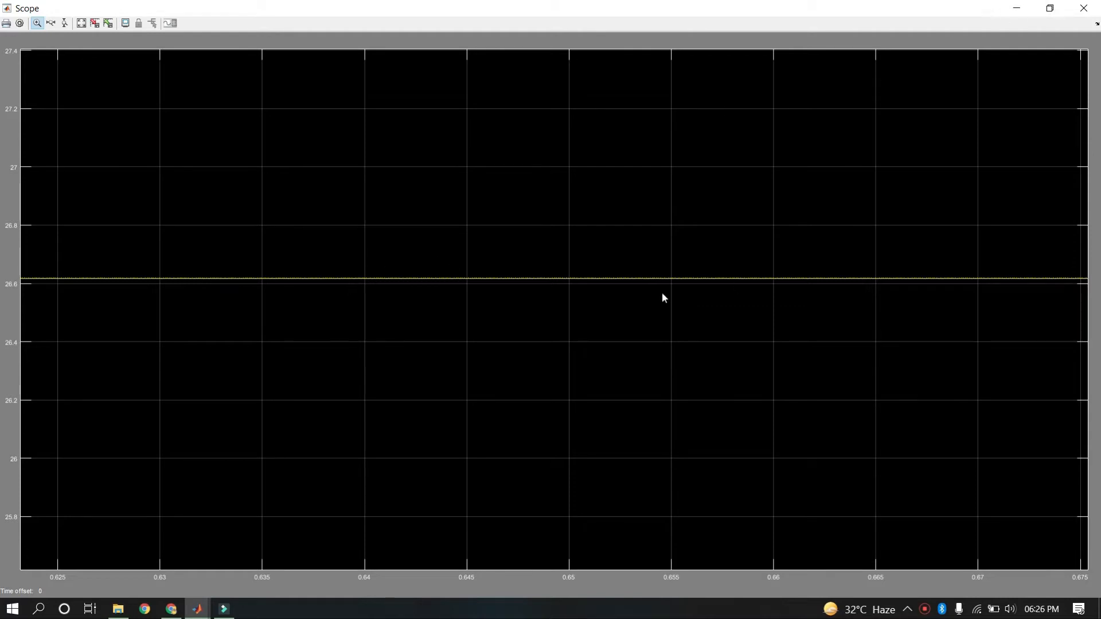
left_click(1084, 8)
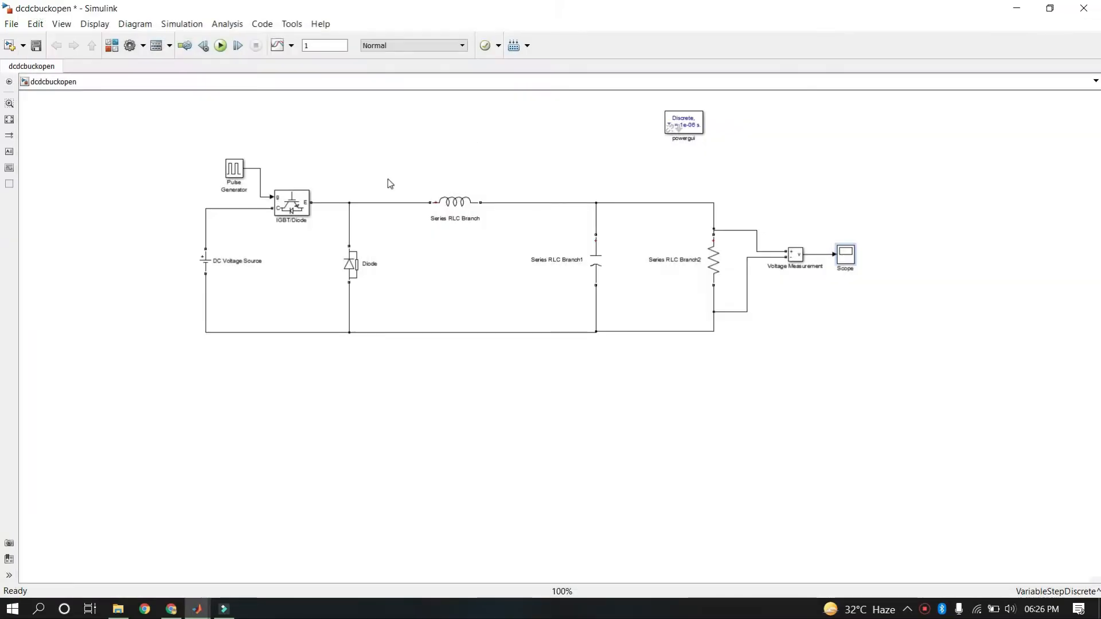
- Set the Pulse Generator's pulse width to 50% of the period and rerun the simulation
double_click(234, 168)
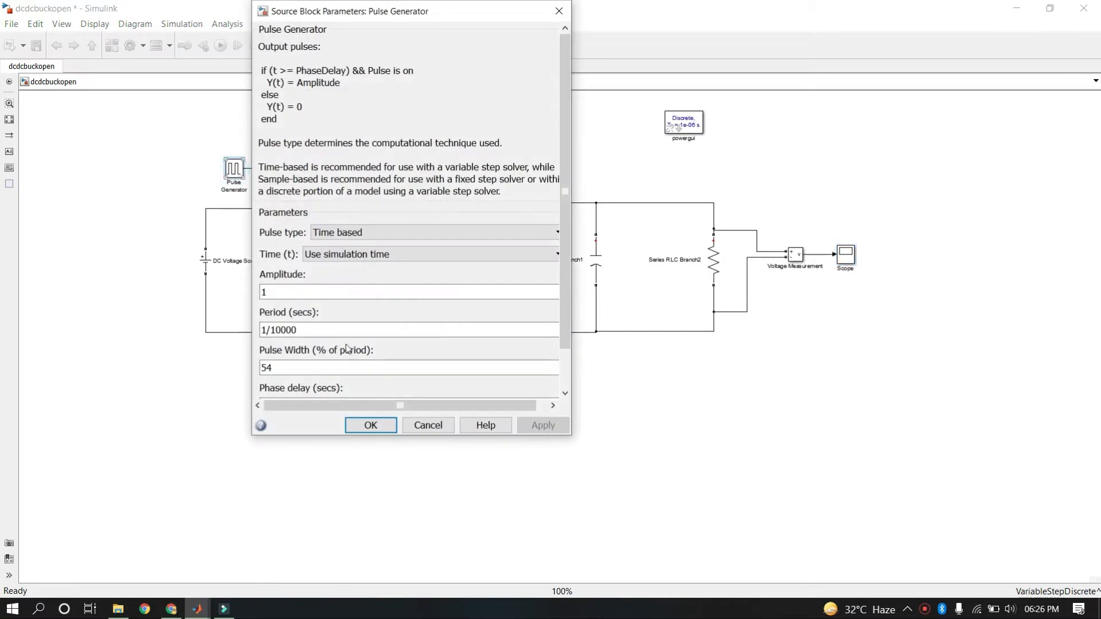
double_click(269, 367)
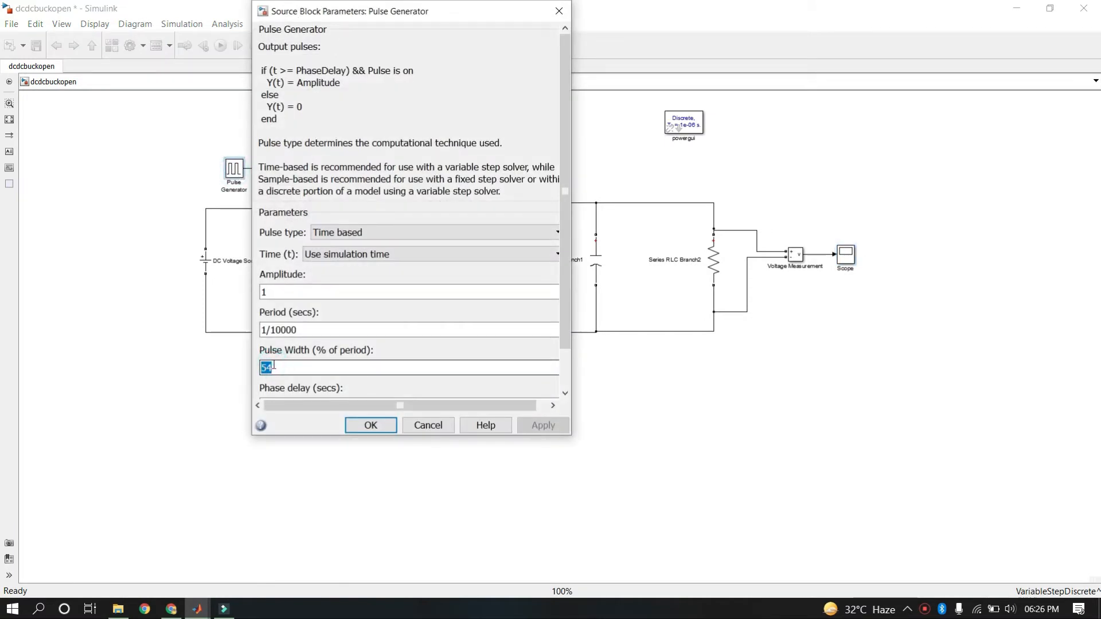
type("50")
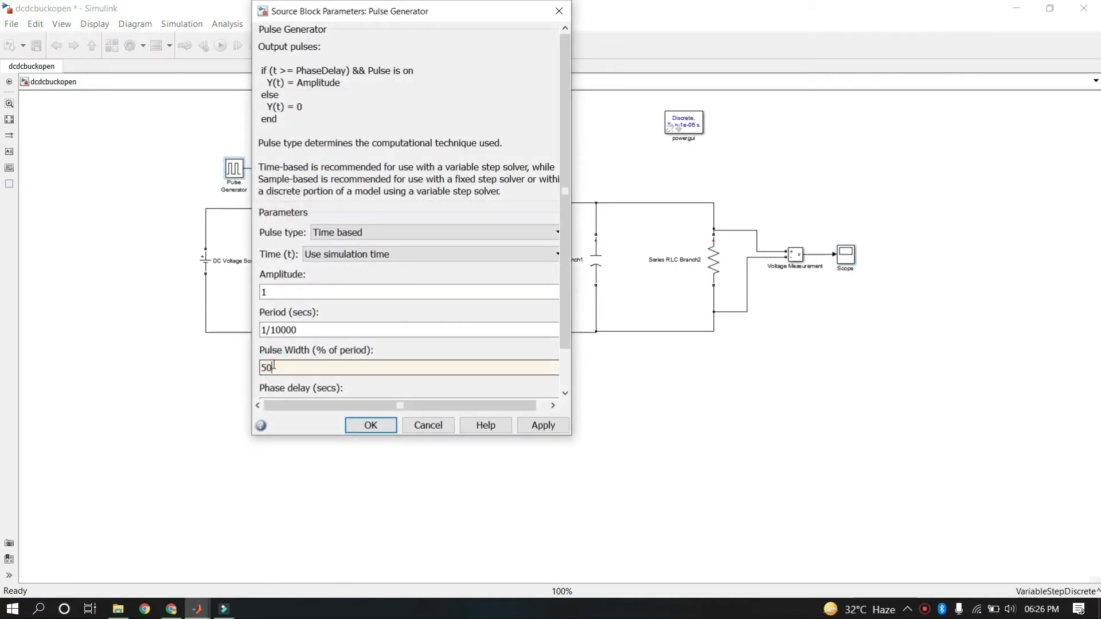
left_click(374, 426)
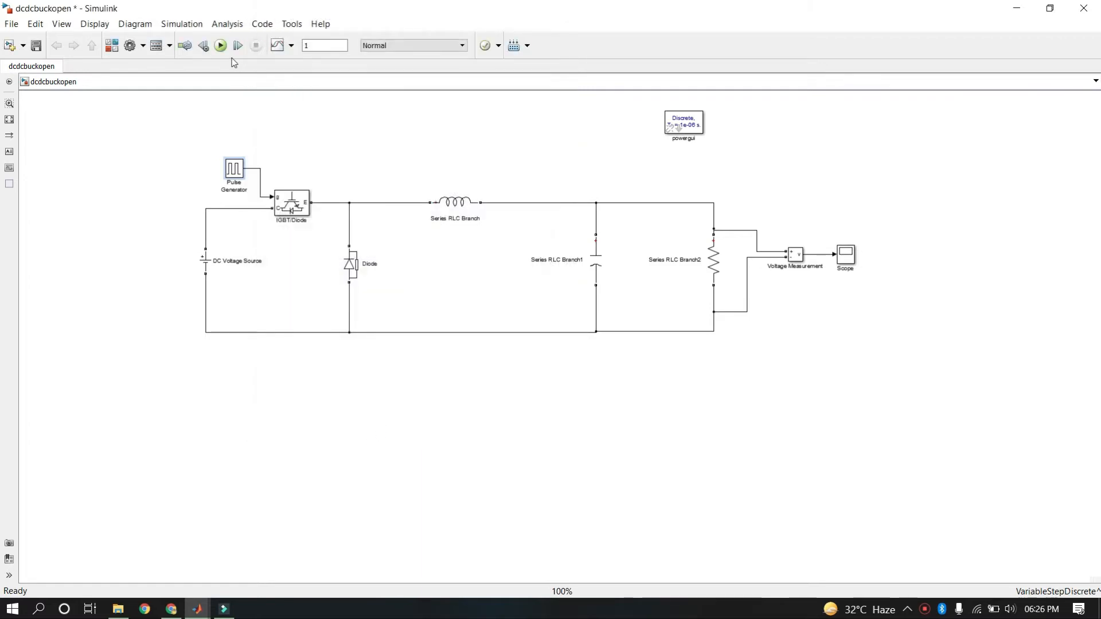
left_click(220, 45)
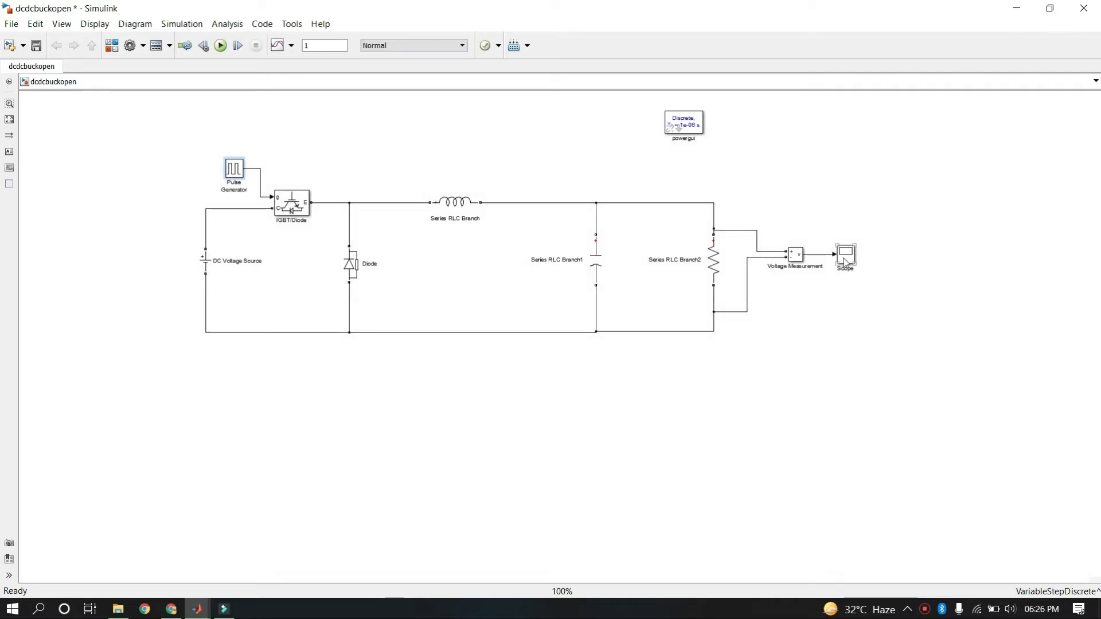
- Examine the autoscaled output voltage for the 50% pulse width, magnify its steady-state level, and close the Scope
left_click(846, 261)
double_click(847, 261)
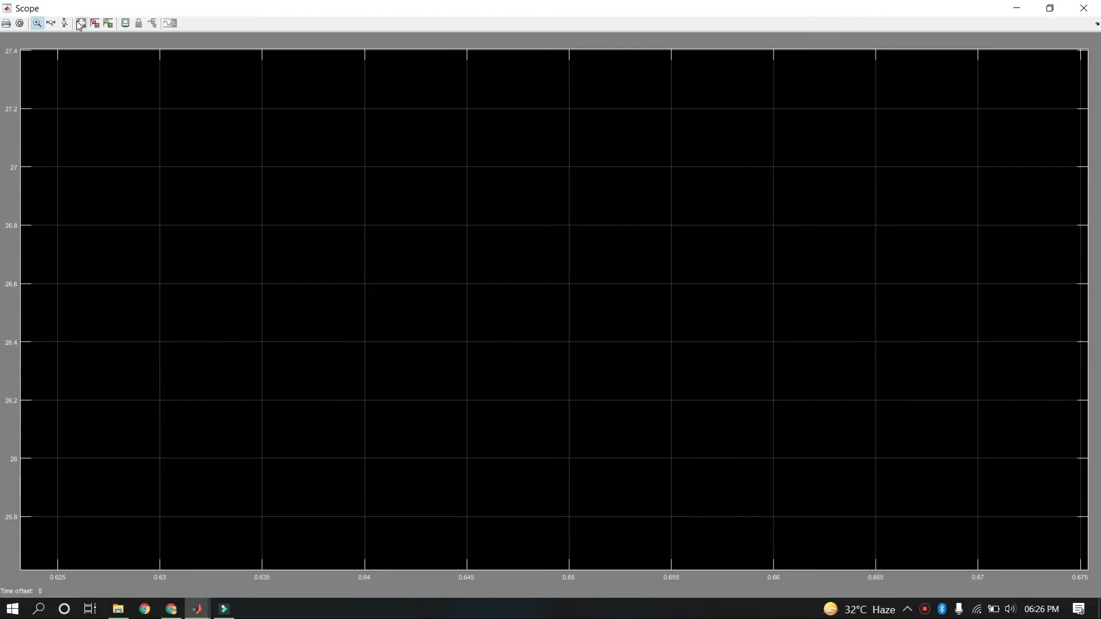
left_click(81, 24)
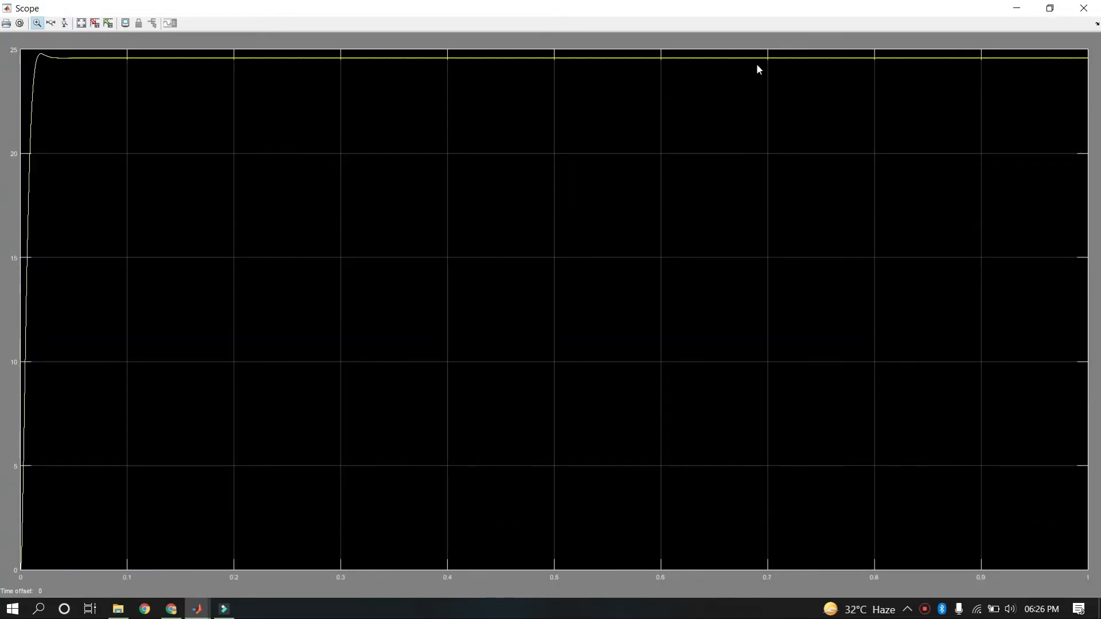
mouse_move(758, 66)
left_mouse_down()
mouse_move(602, 2)
mouse_move(572, 14)
mouse_move(593, 50)
left_mouse_up()
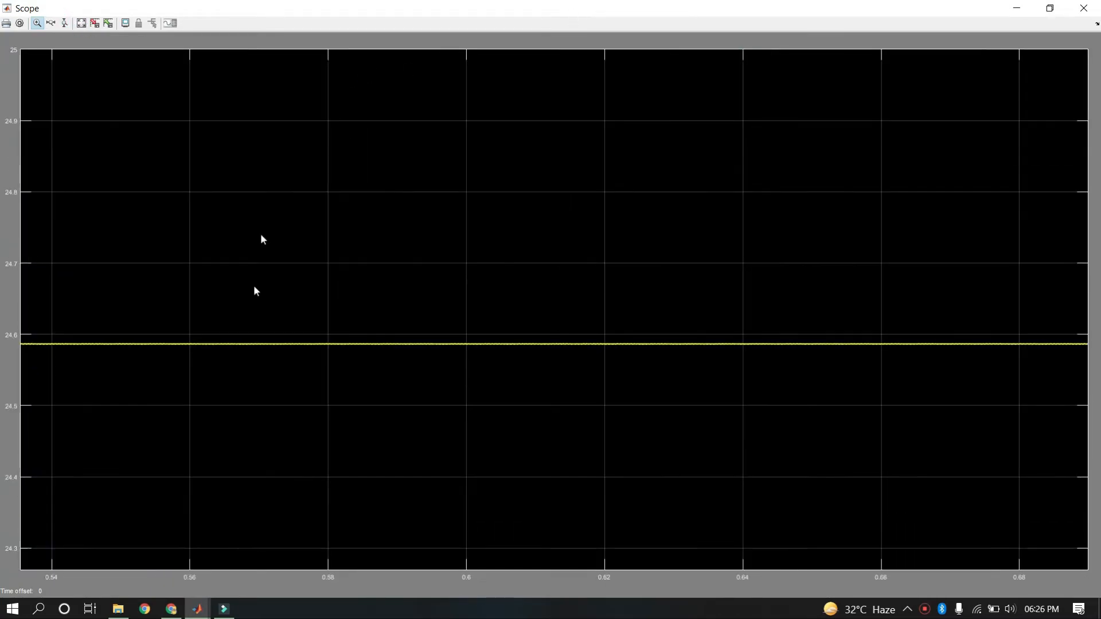
left_click(1084, 8)
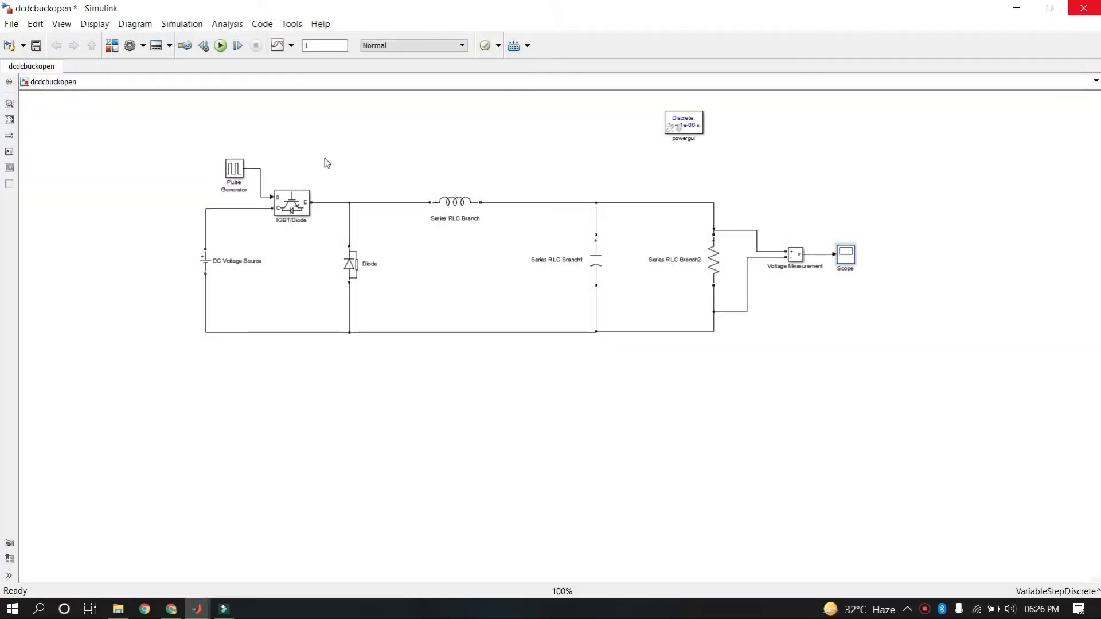
- Set the Pulse Generator's pulse width to 60% of the period and rerun the simulation with the Scope display open
double_click(234, 168)
double_click(326, 373)
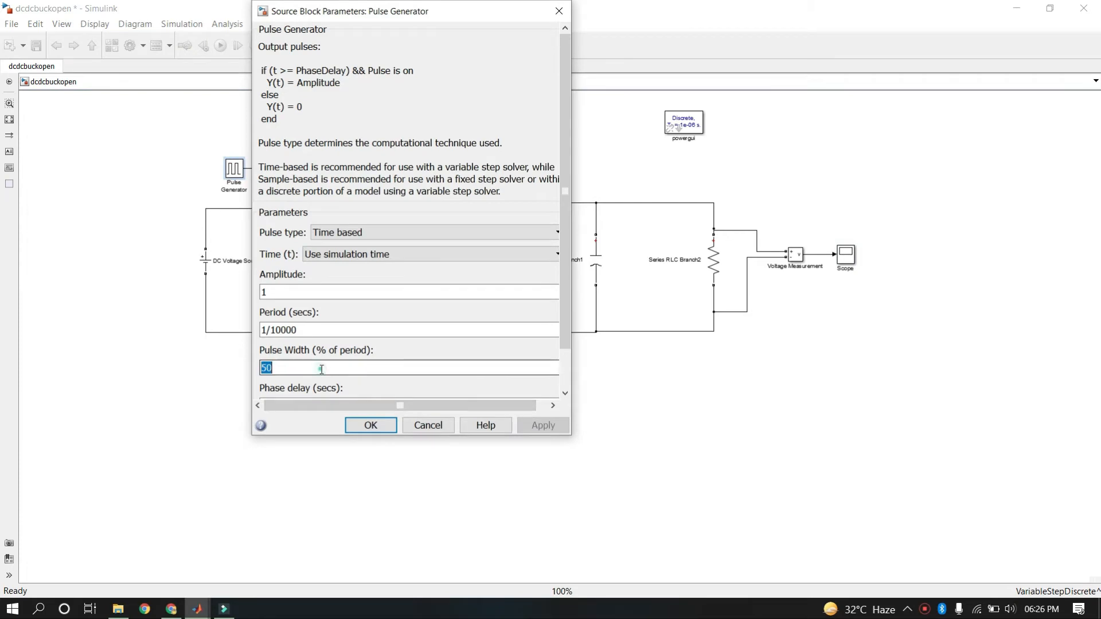
type("60")
key("Return")
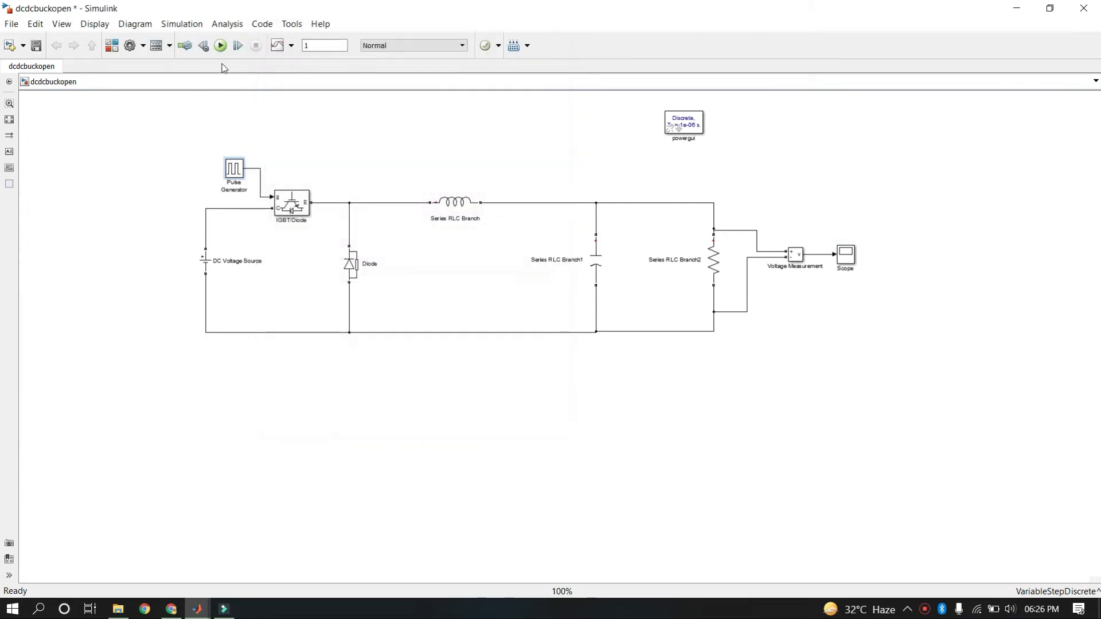
left_click(221, 45)
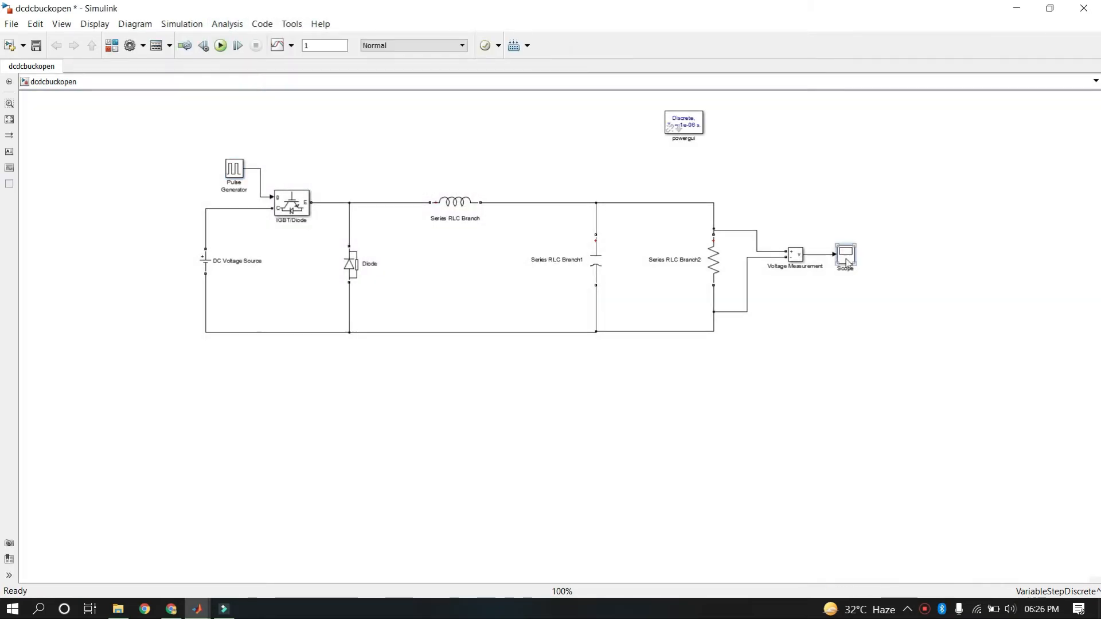
double_click(846, 255)
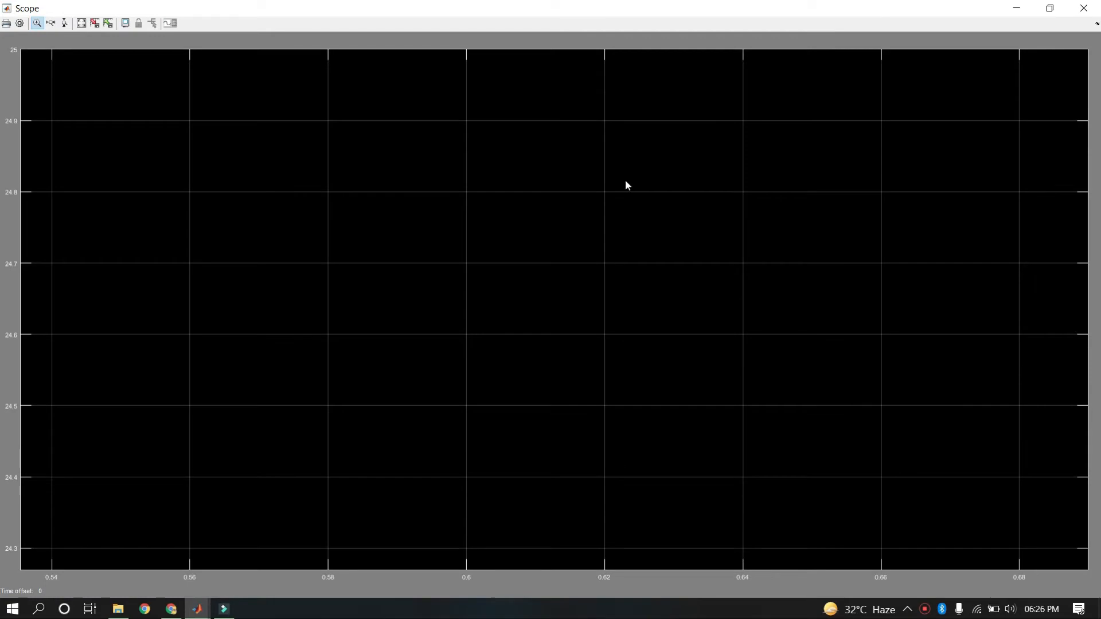
- Examine the autoscaled output voltage for the 60% pulse width, magnify its steady-state level, and close the Scope
left_click(82, 23)
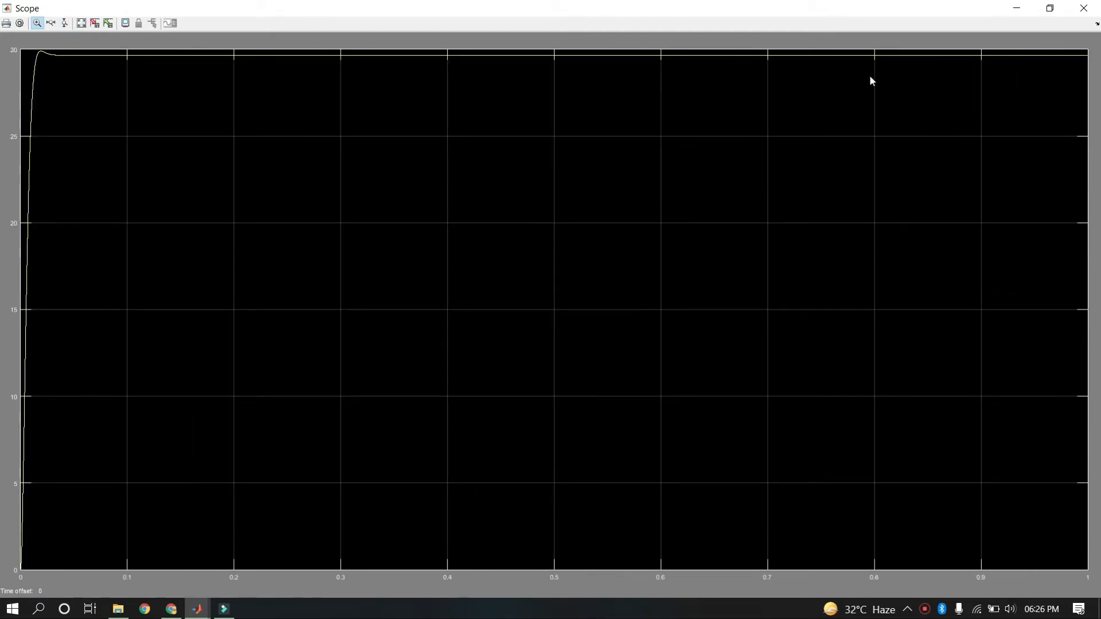
left_click_drag(870, 76, 768, 45)
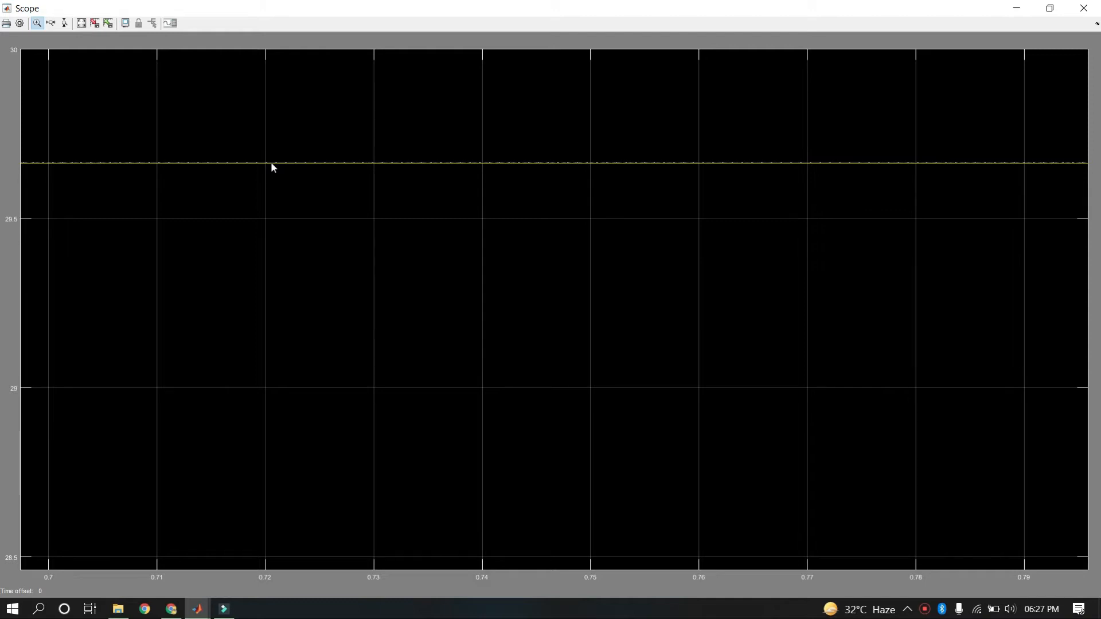
left_click(1088, 9)
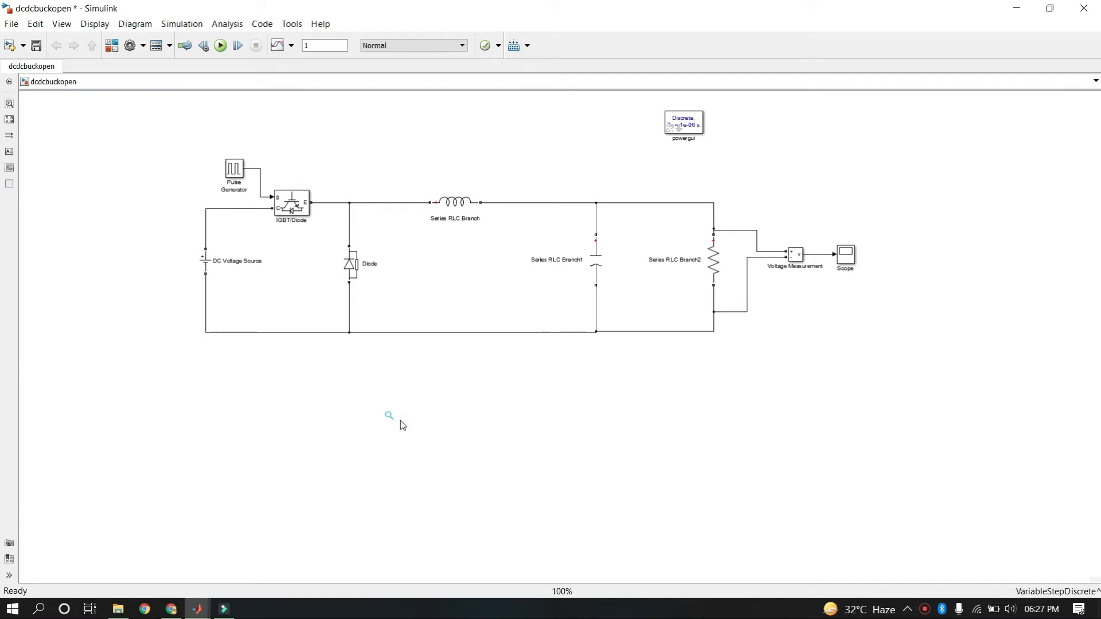
- Set the DC Voltage Source amplitude to 40 V and rerun the simulation with the Scope display open
double_click(206, 263)
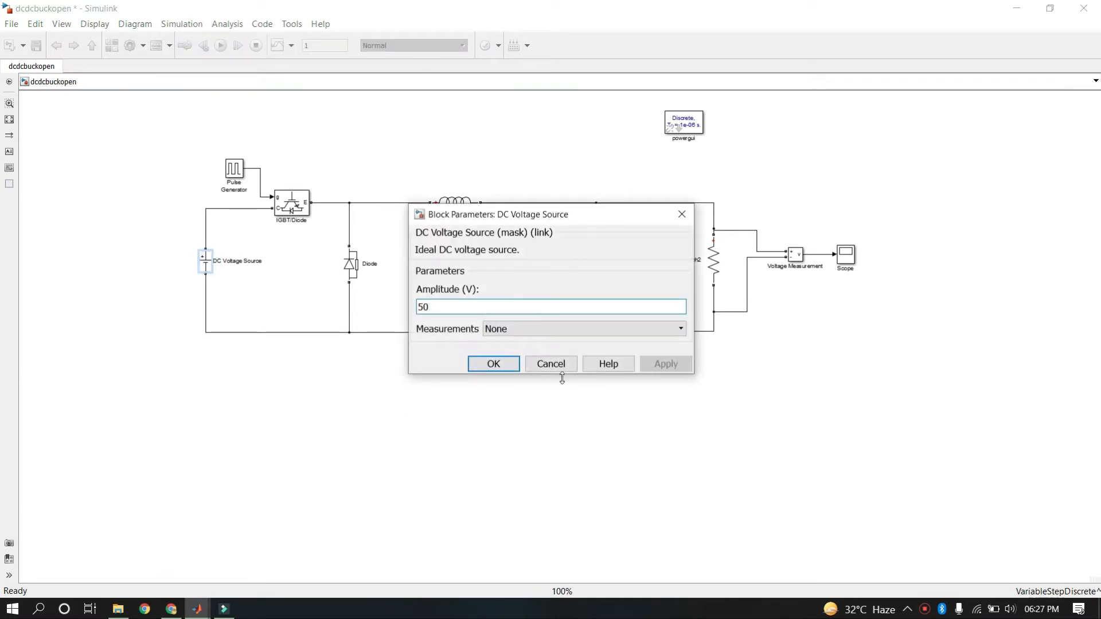
key("ctrl+a")
type("40")
key("Return")
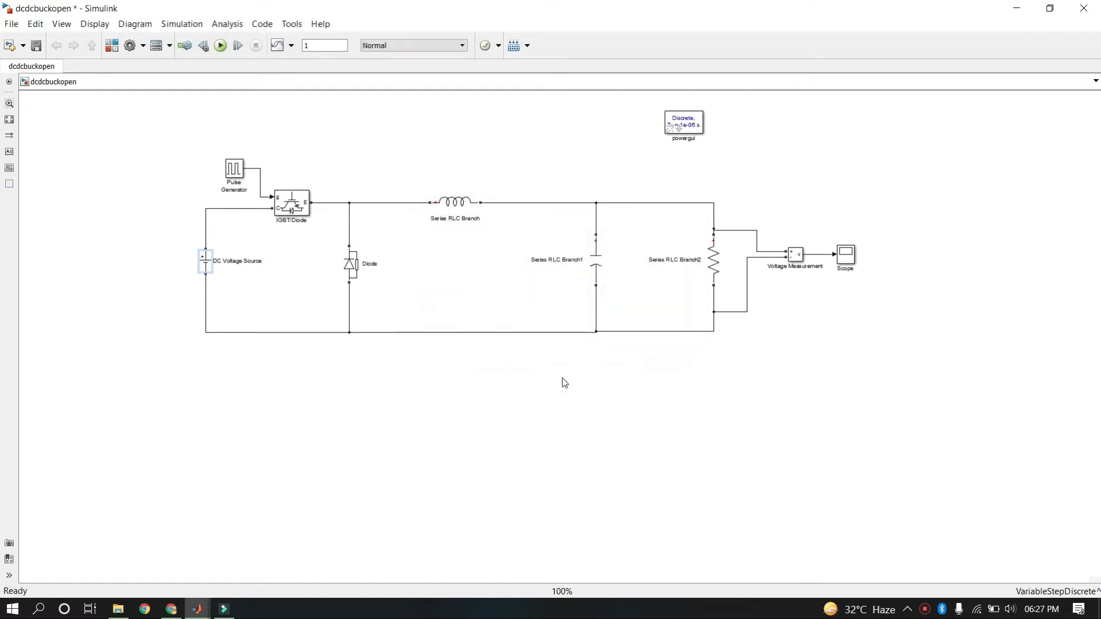
left_click(220, 45)
left_click(847, 257)
double_click(847, 257)
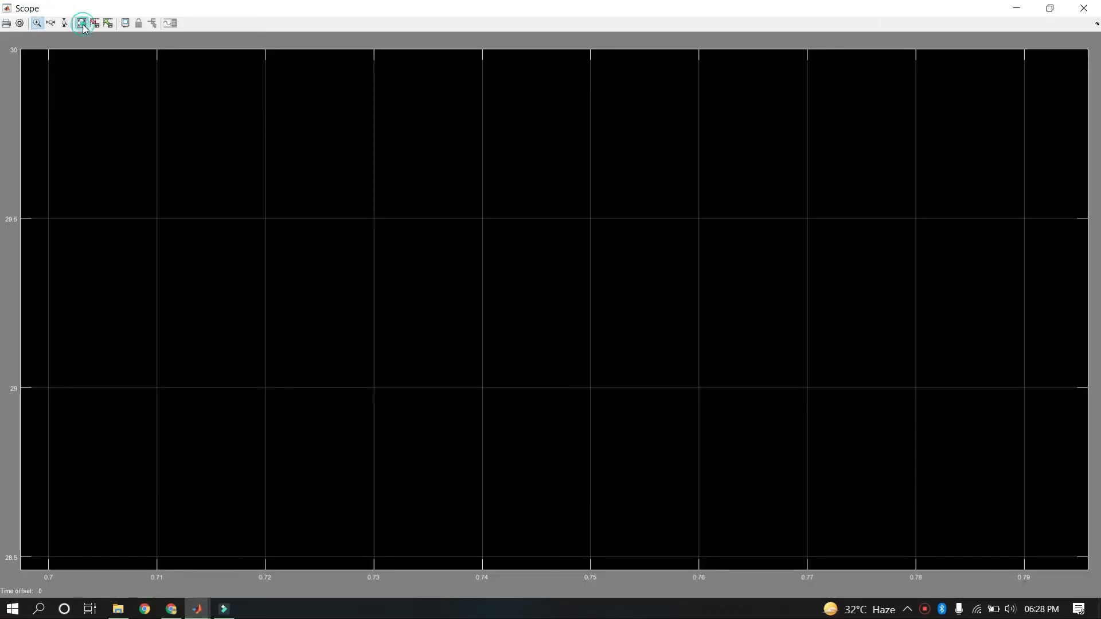
- Examine the autoscaled output voltage for the 40 V source, magnify its steady-state level, and close the Scope
left_click(81, 23)
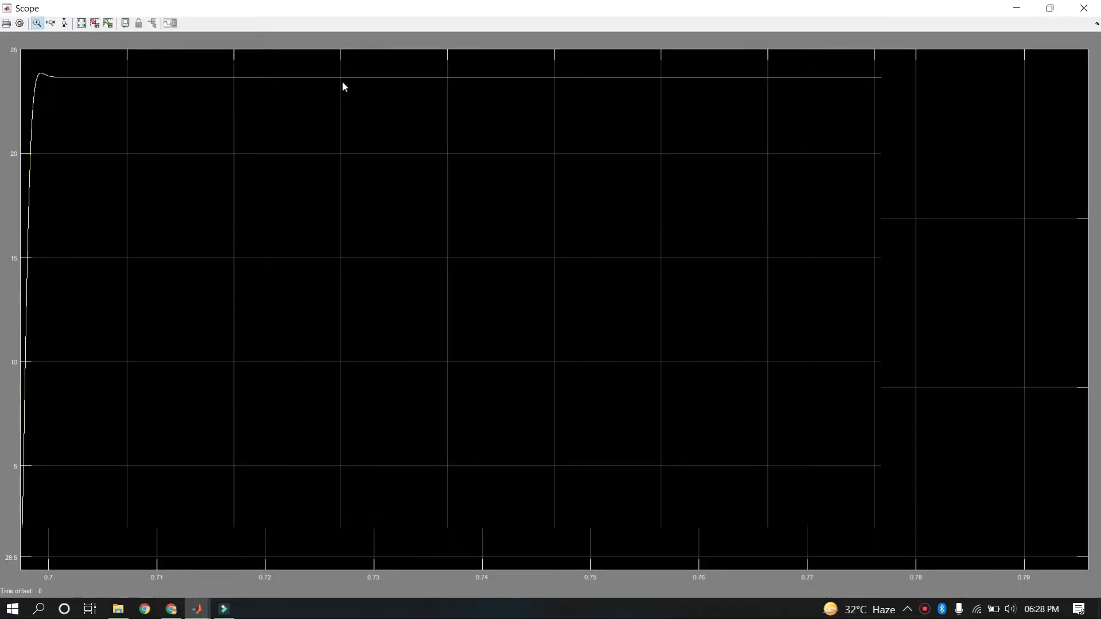
left_click_drag(632, 61, 677, 93)
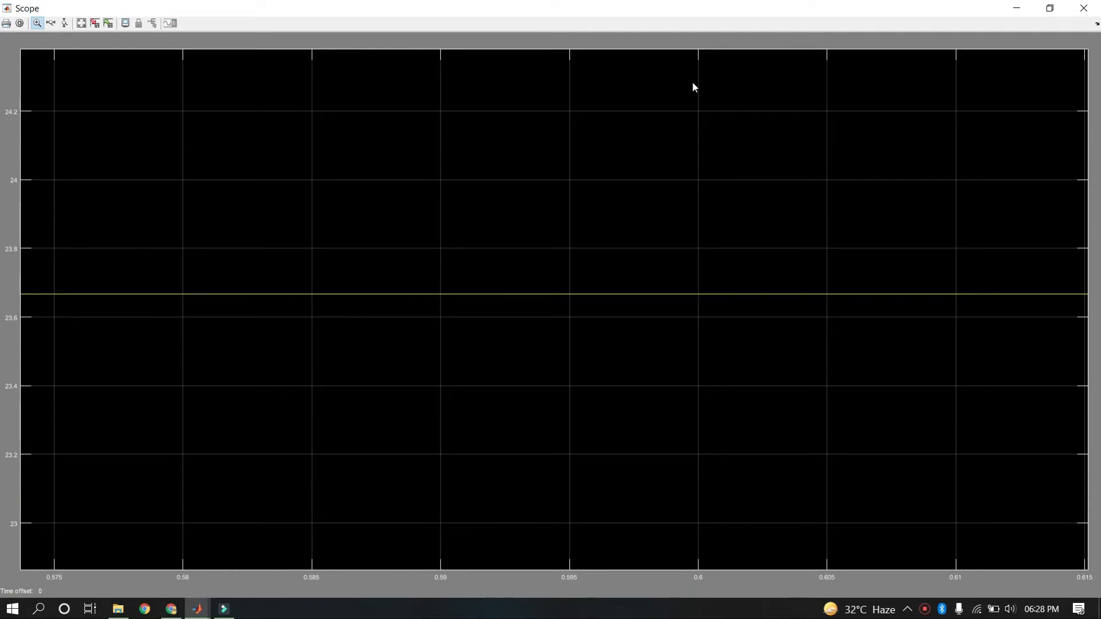
left_click(1083, 8)
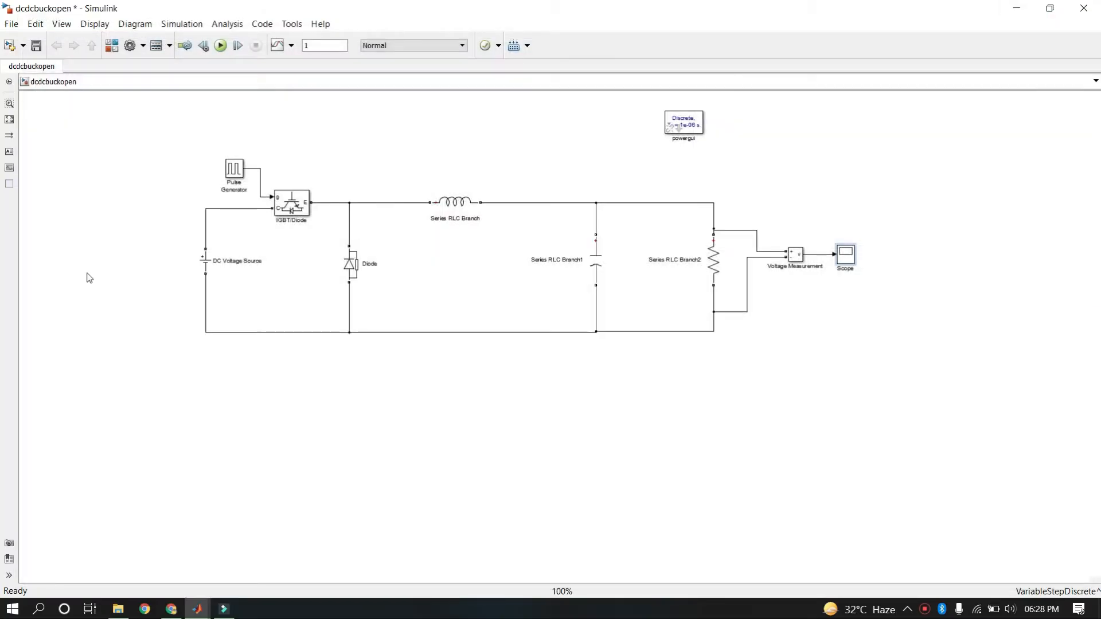
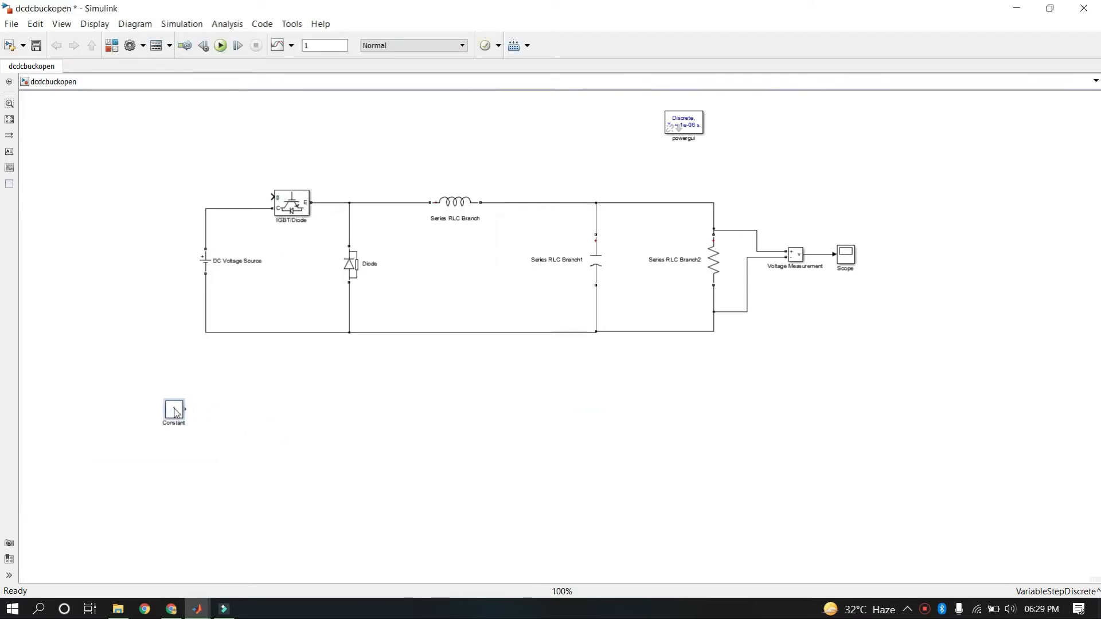
- Set the Constant block's value to 30
double_click(175, 410)
type("3")
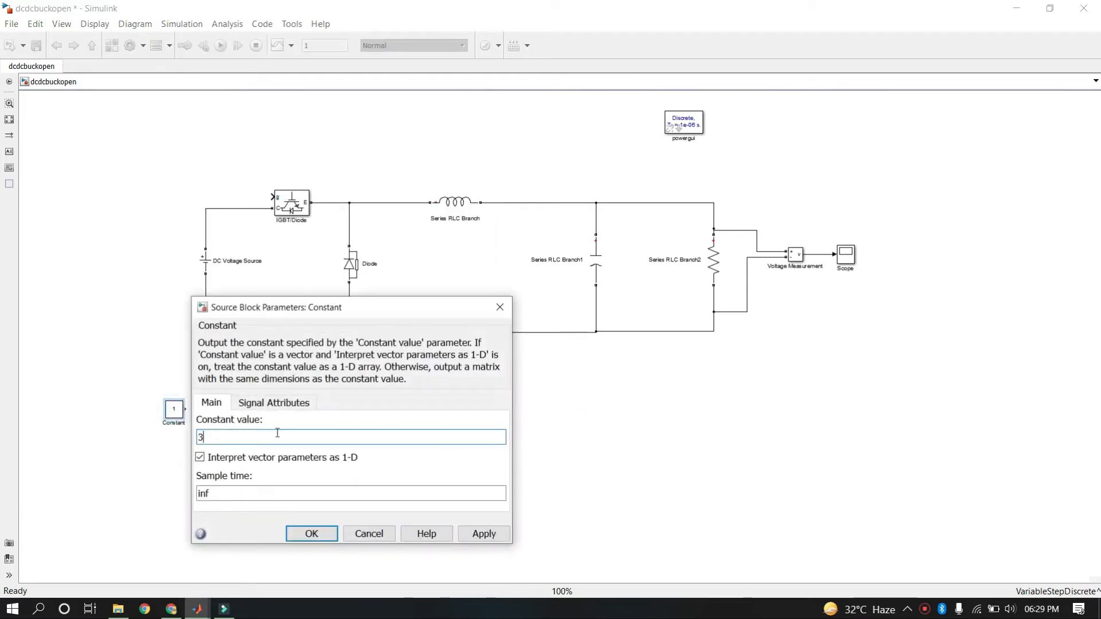
type("0")
left_click(313, 534)
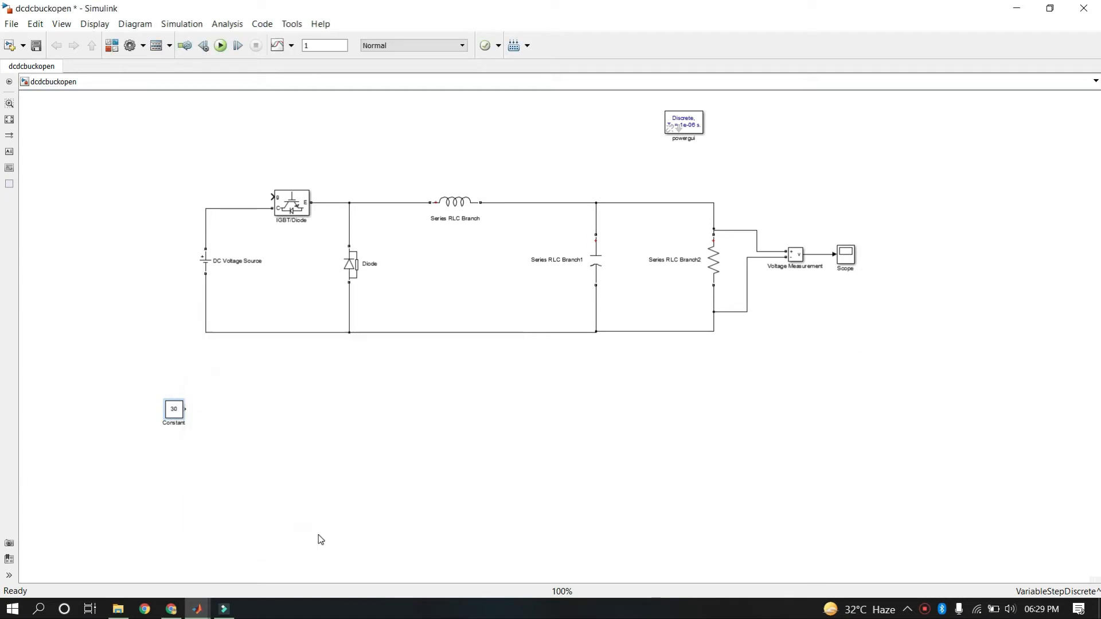
- Add a Sum block after the Constant and connect its lower input to the Voltage Measurement output line
left_click(157, 46)
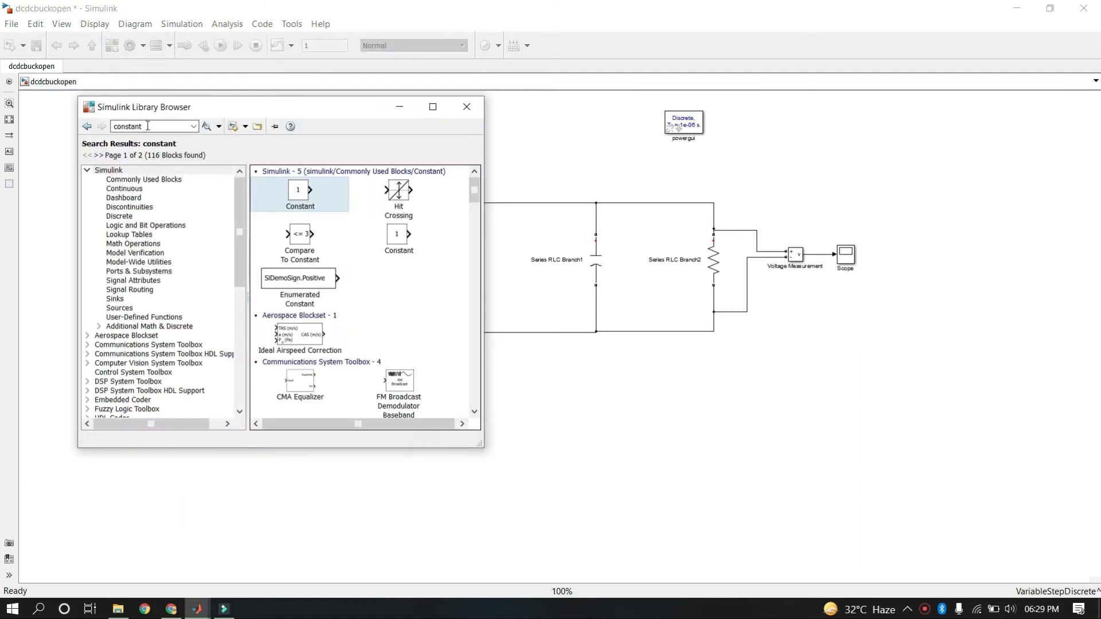
double_click(150, 125)
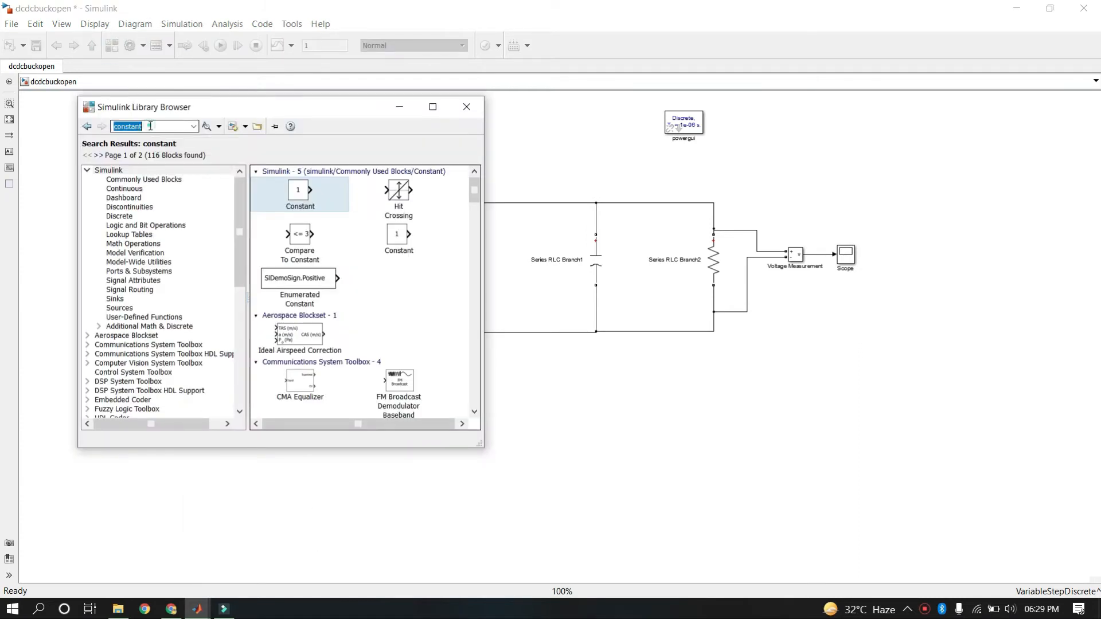
type("sum")
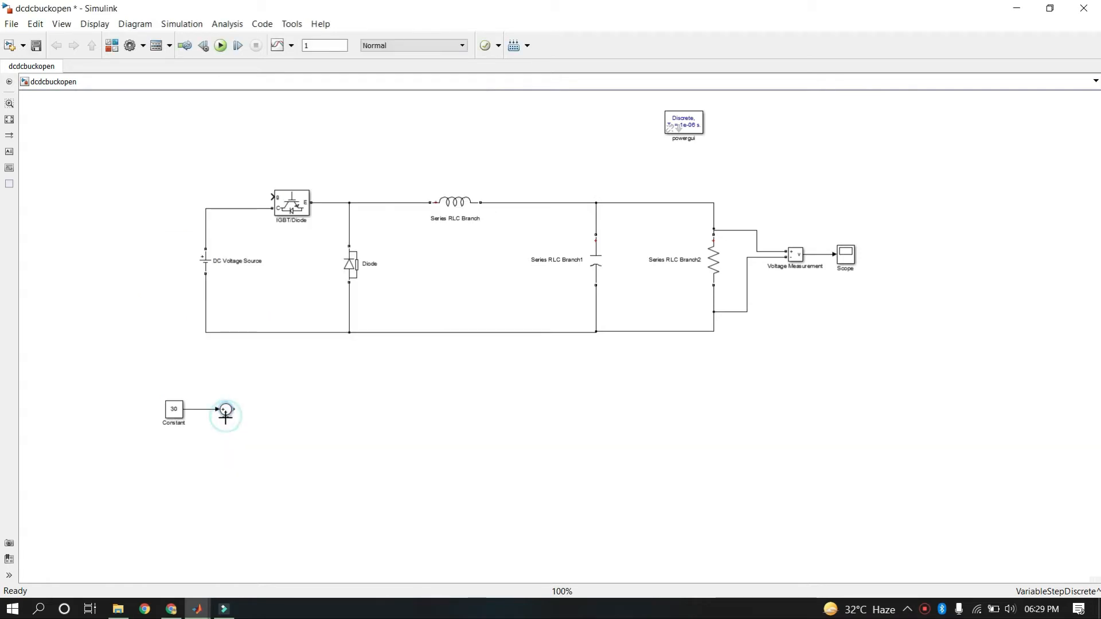
left_click_drag(226, 417, 827, 255)
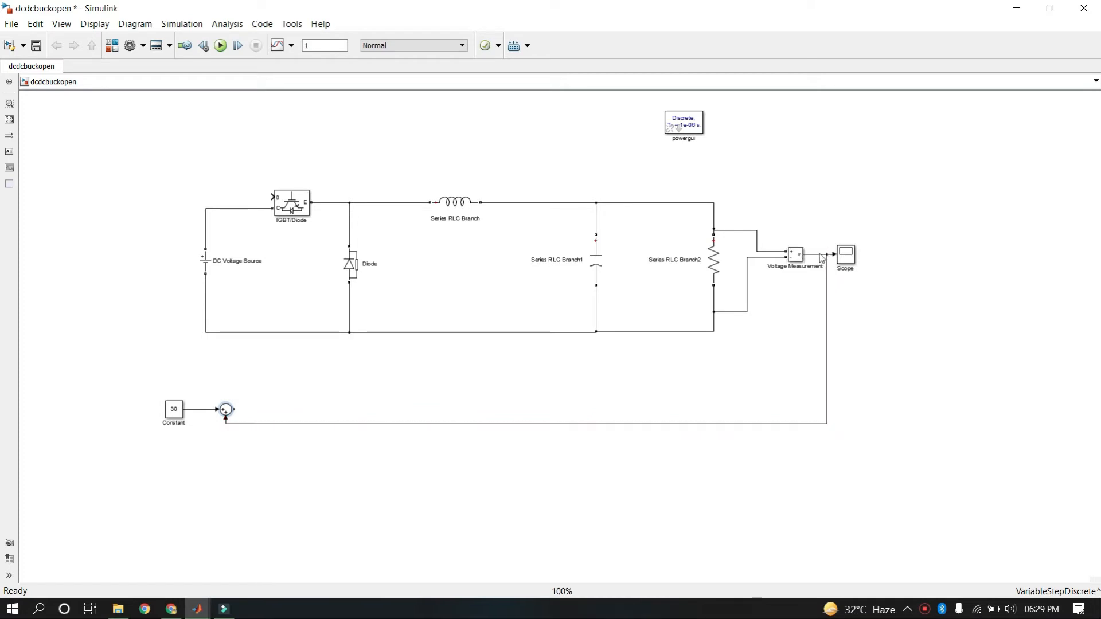
- Set the Sum block's list of signs to |+- so the measured voltage is subtracted from the reference
double_click(226, 410)
left_click(278, 449)
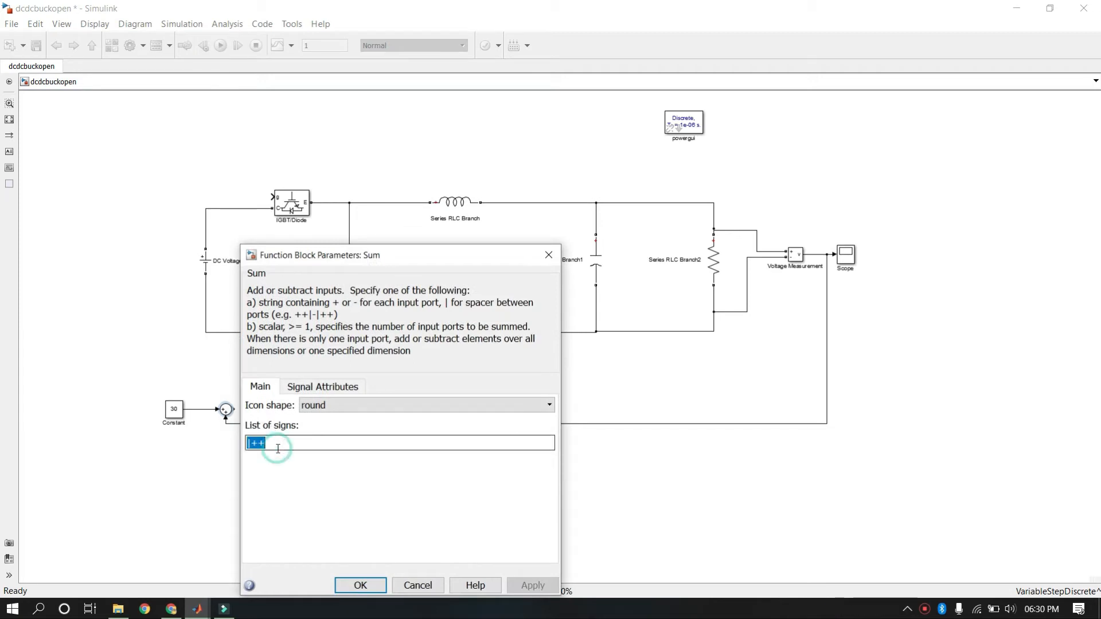
key("Right")
key("shift+Left")
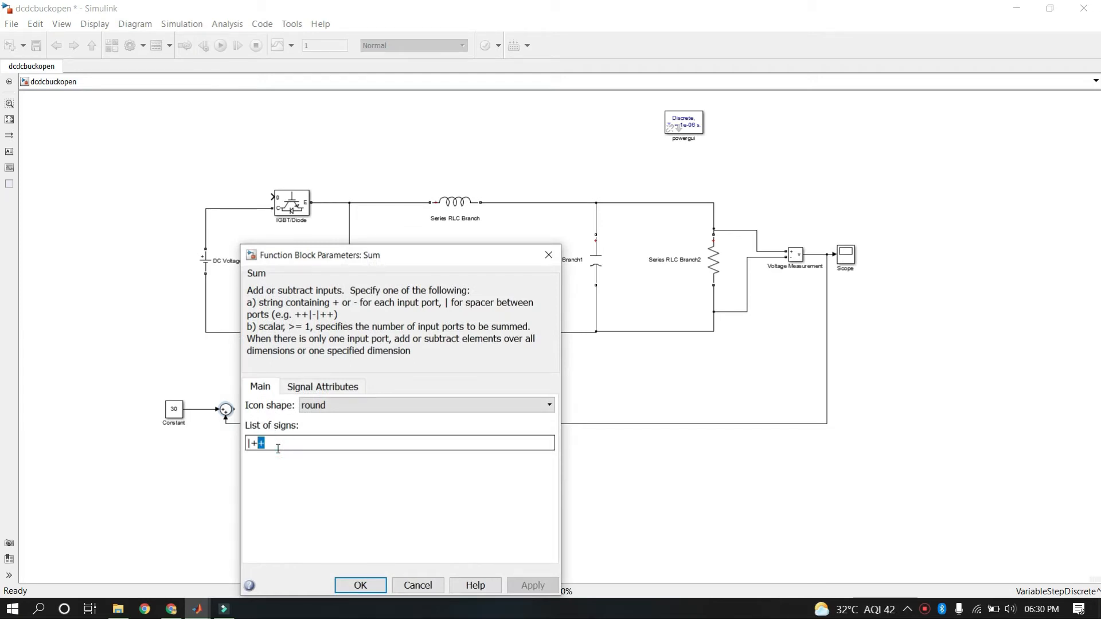
type("-")
key("Return")
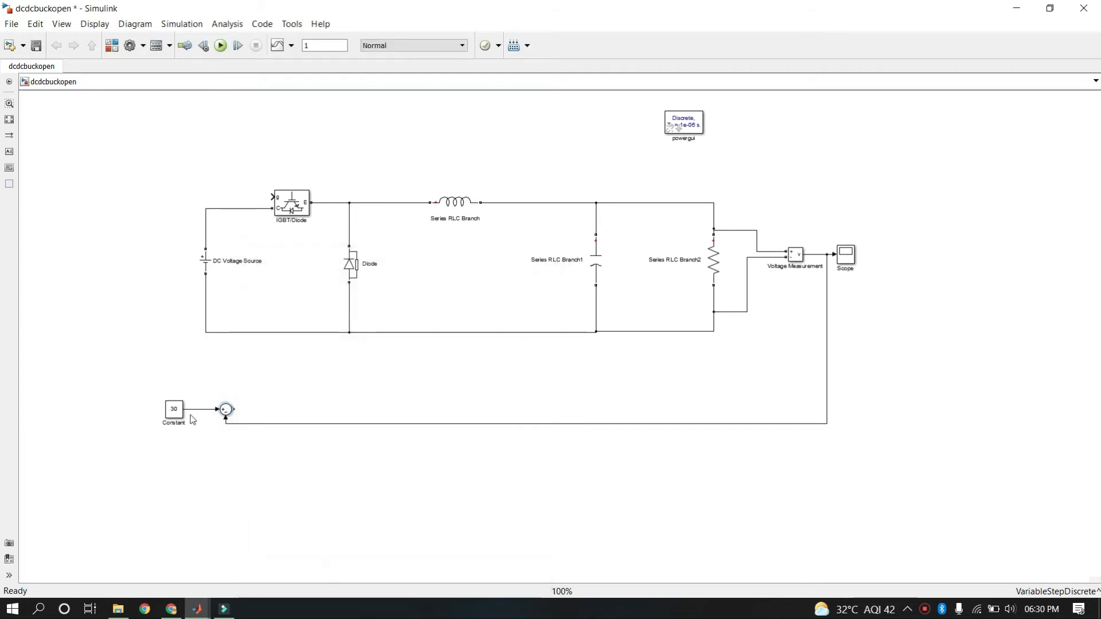
- Move the Constant block closer to the Sum block and reroute the horizontal feedback line farther below them
left_click_drag(175, 410, 193, 410)
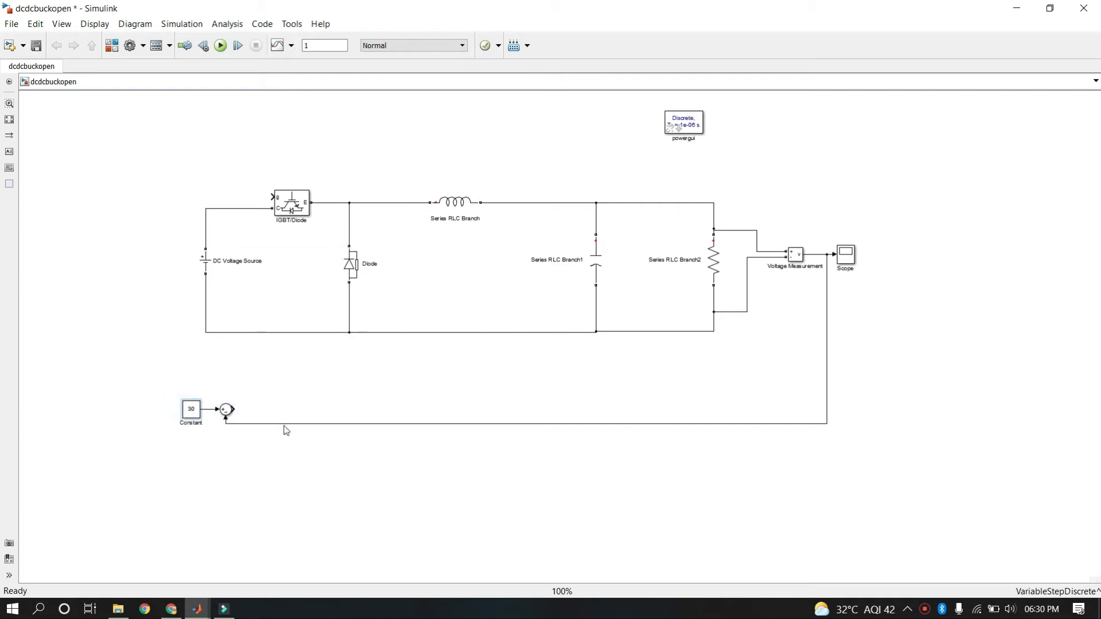
left_click_drag(285, 424, 289, 495)
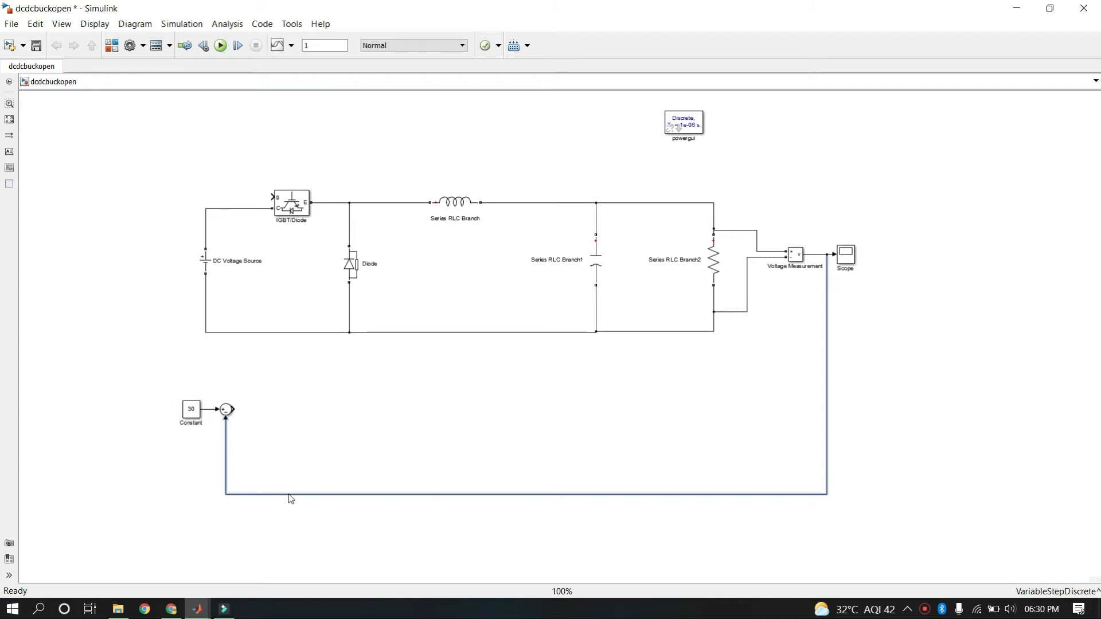
left_click(354, 375)
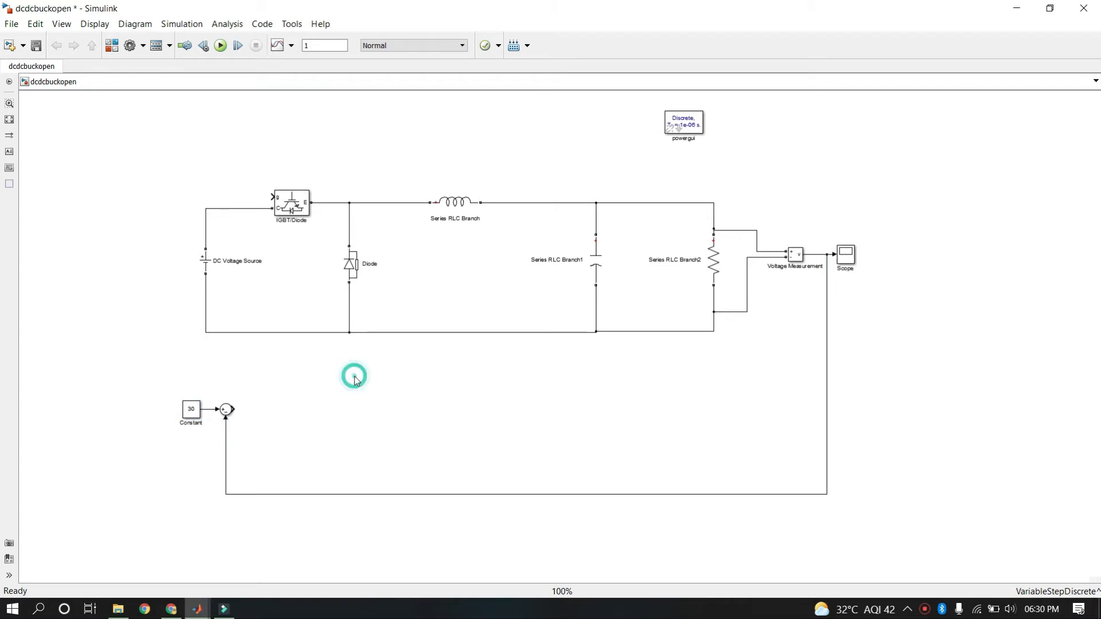
- Add a continuous PID Controller block to the model and connect the Sum block's output to its input
left_click(112, 46)
left_click(153, 126)
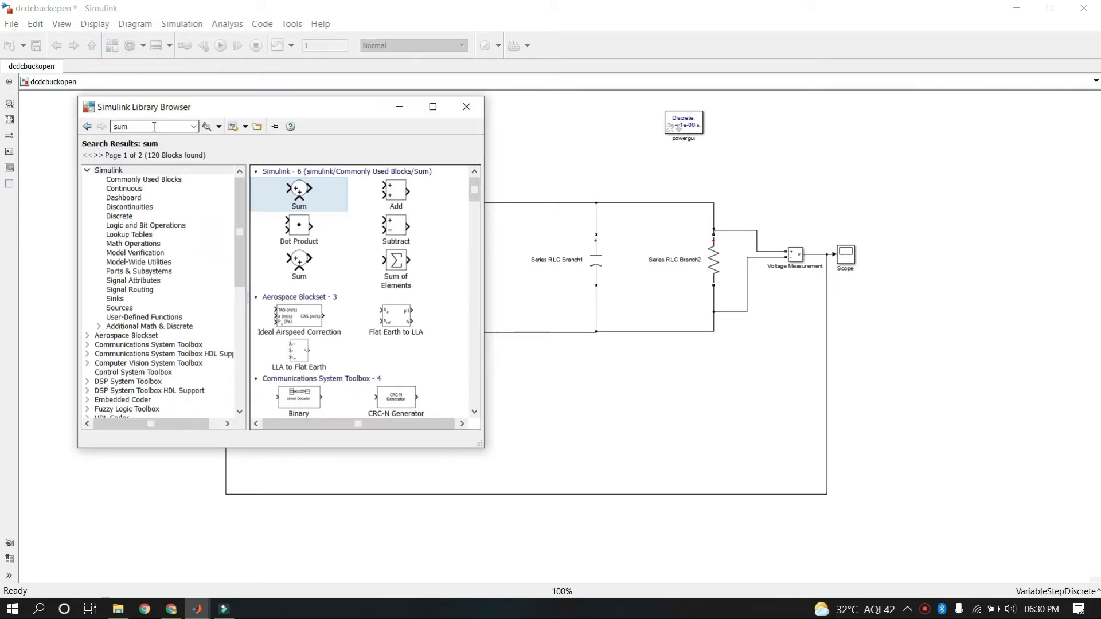
double_click(154, 127)
type("pid")
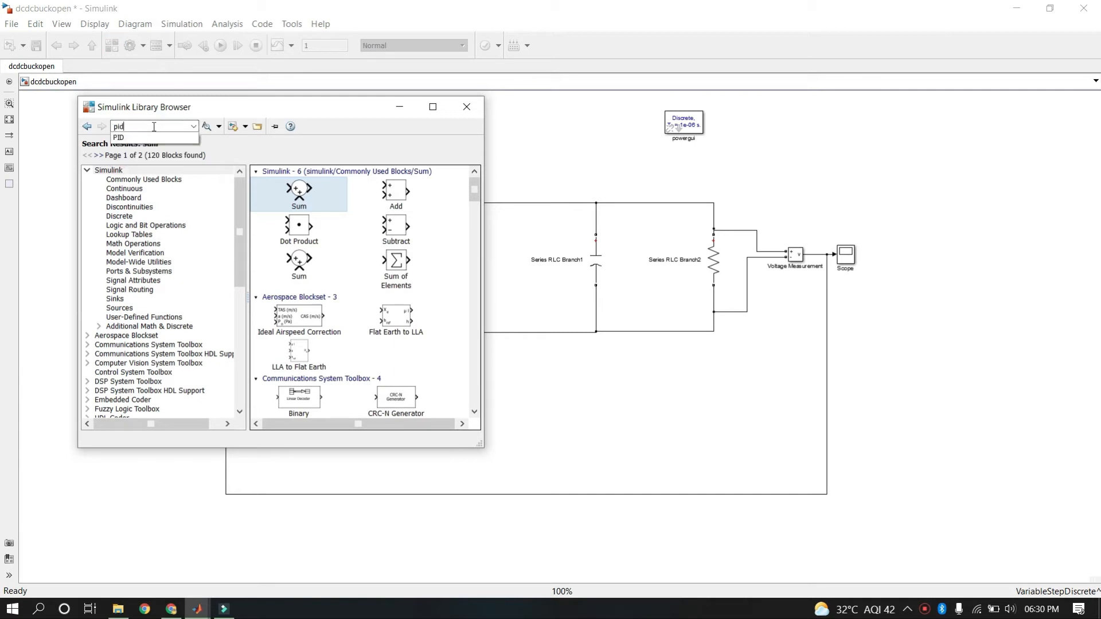
left_click(154, 138)
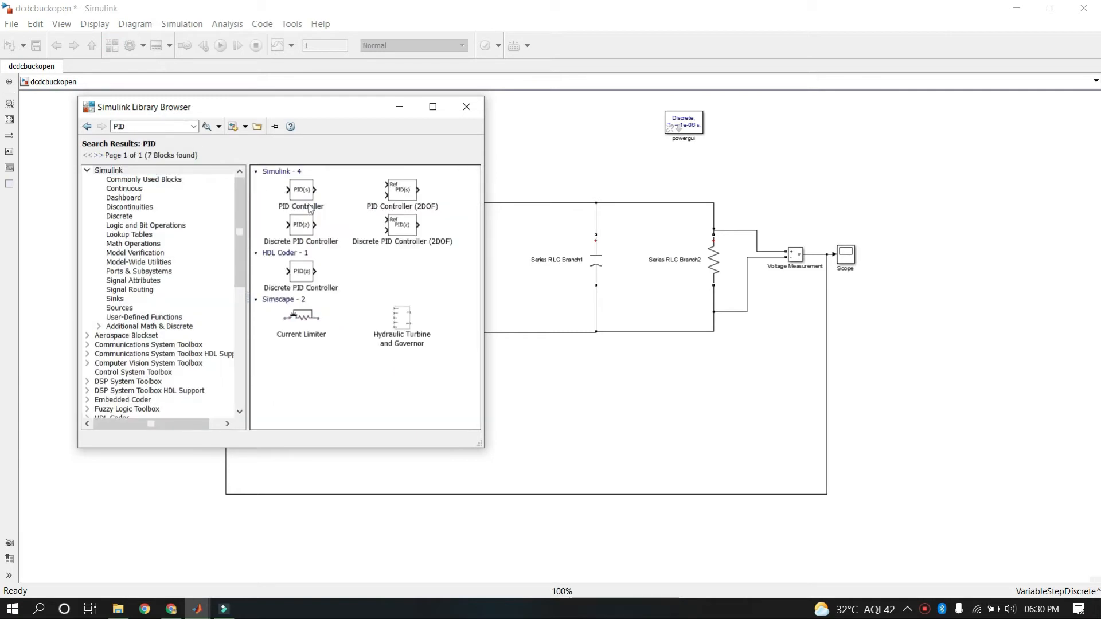
left_click_drag(305, 196, 274, 417)
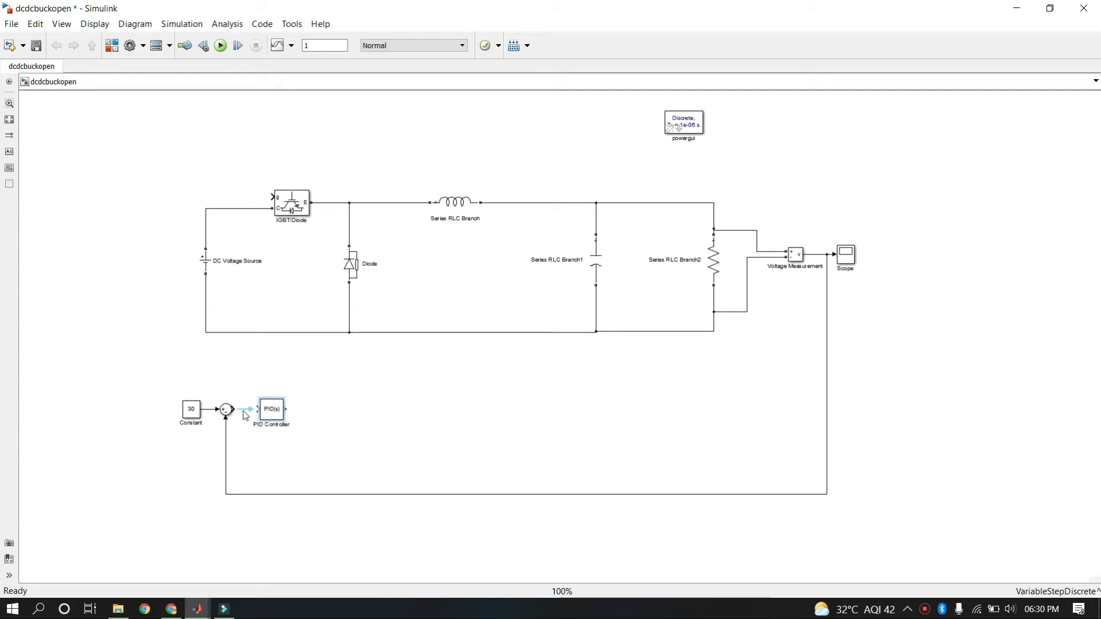
left_click(243, 411)
- Find the Repeating Sequence source block in the library and place it below the PID Controller
left_click(113, 49)
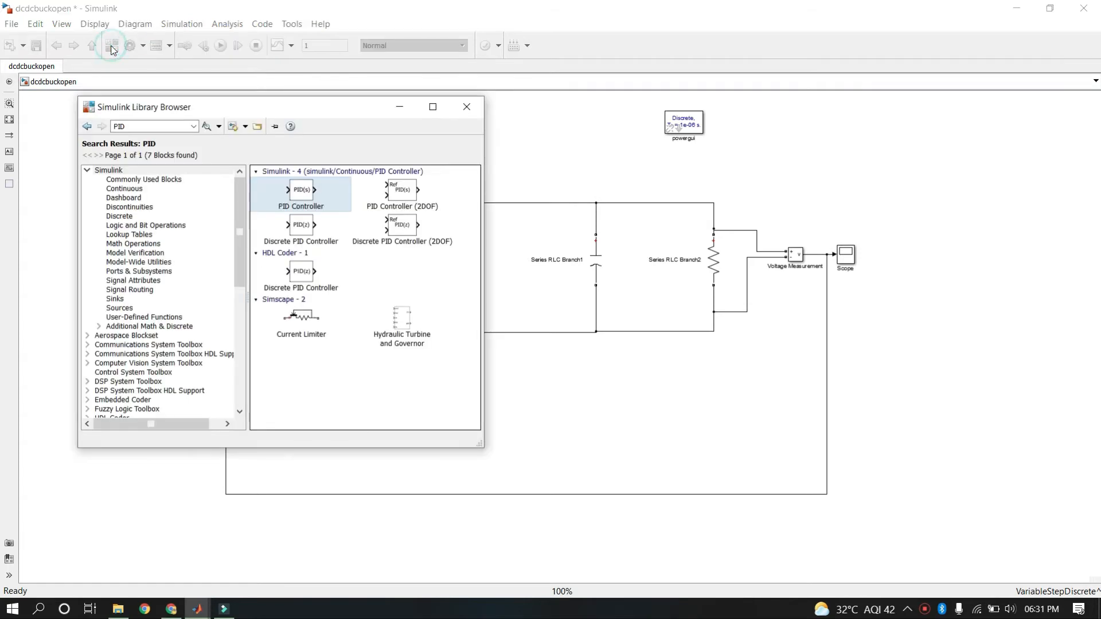
double_click(136, 127)
type("re")
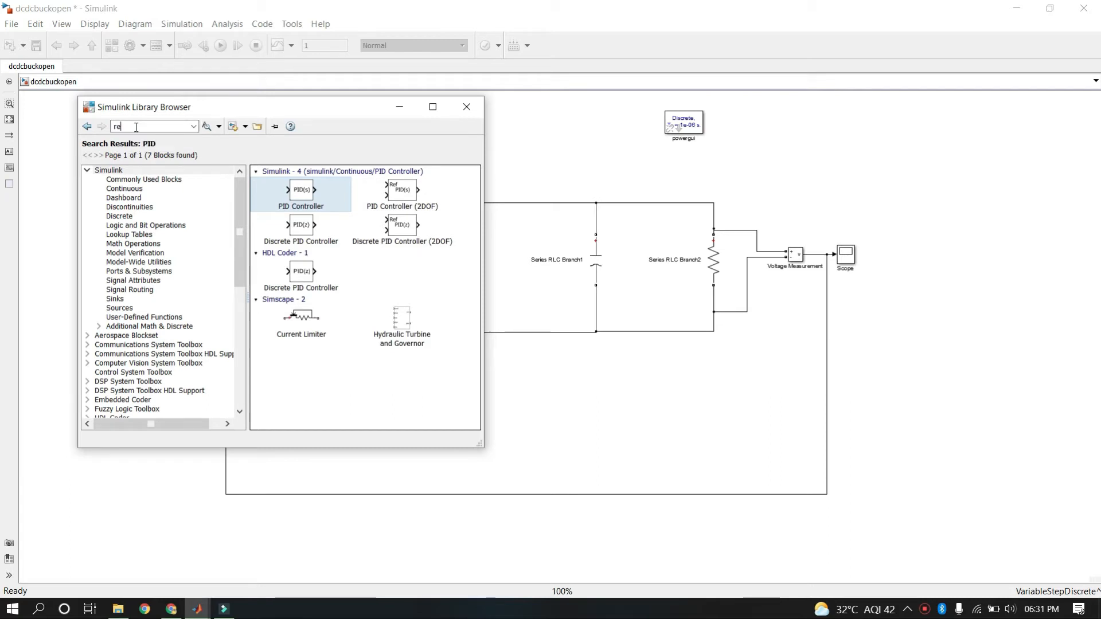
type("peating")
key("Return")
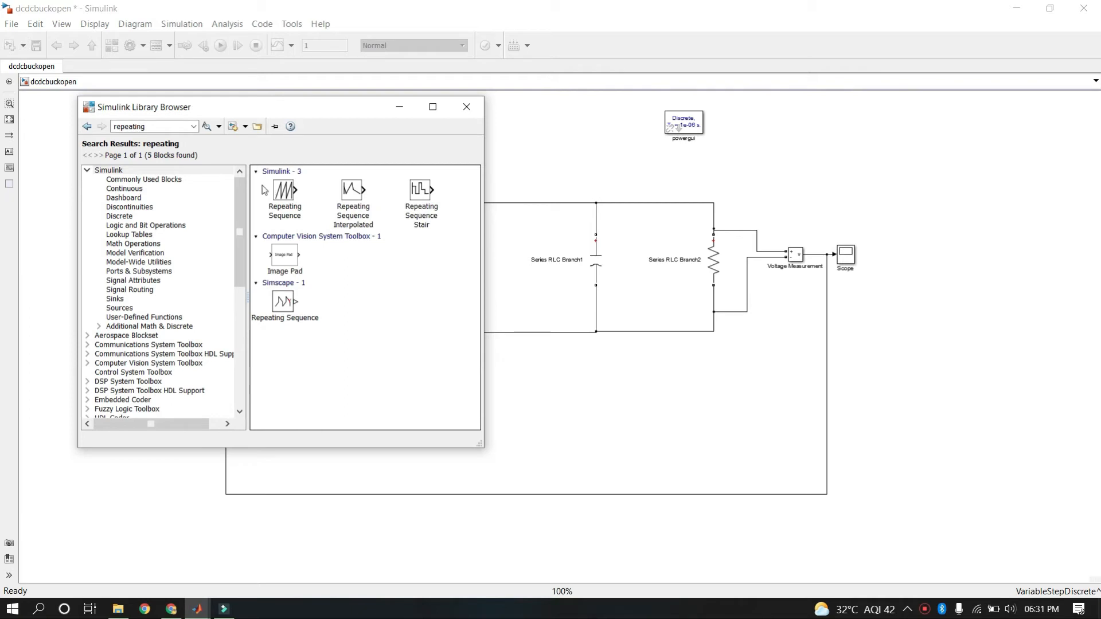
left_click_drag(285, 194, 300, 450)
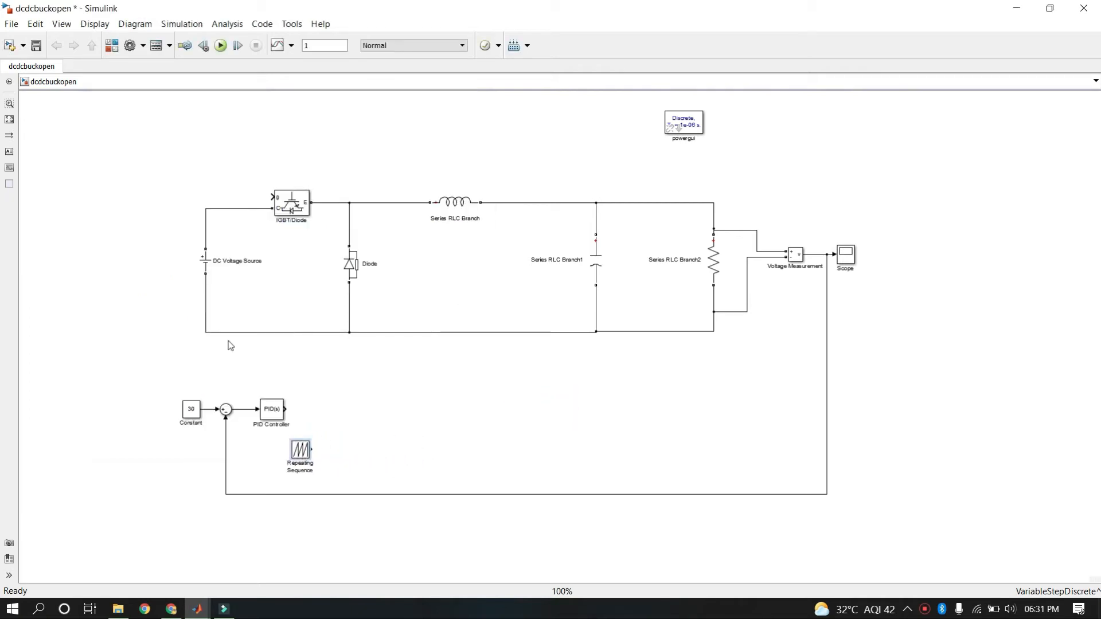
- Add a Relational Operator block and connect the PID Controller to its first input and the Repeating Sequence to its second
left_click(111, 45)
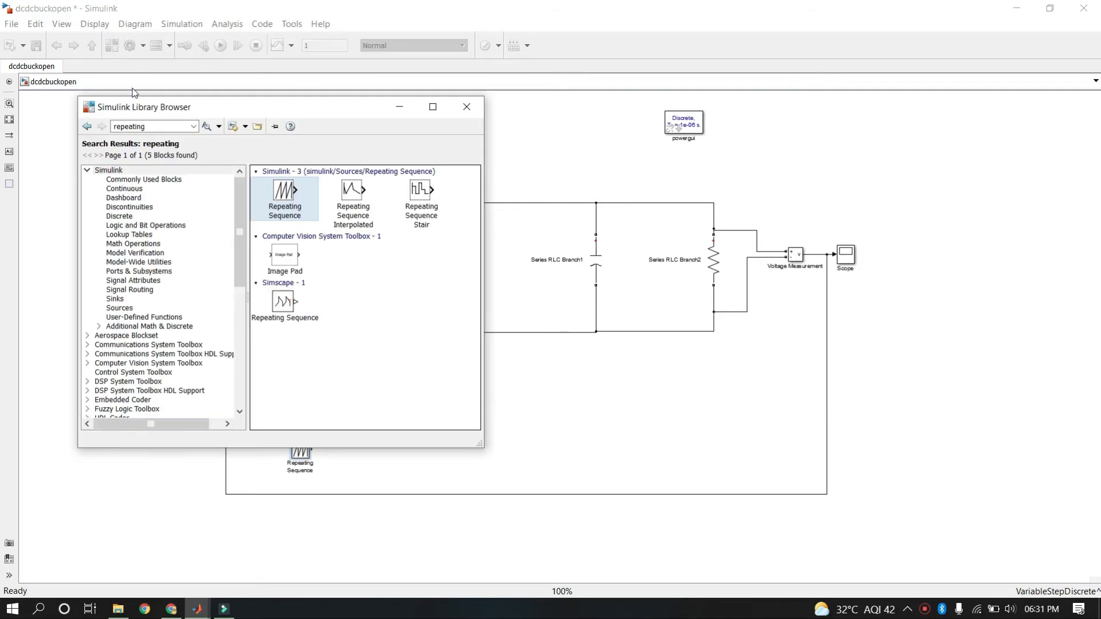
double_click(153, 128)
type("relational")
key("Return")
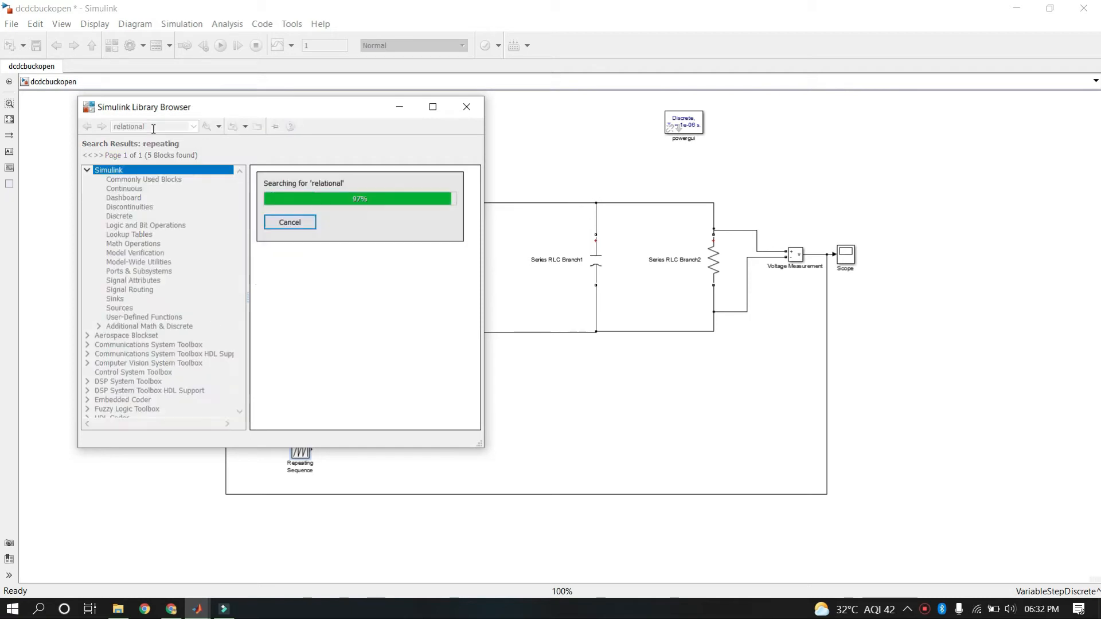
left_click_drag(274, 196, 350, 415)
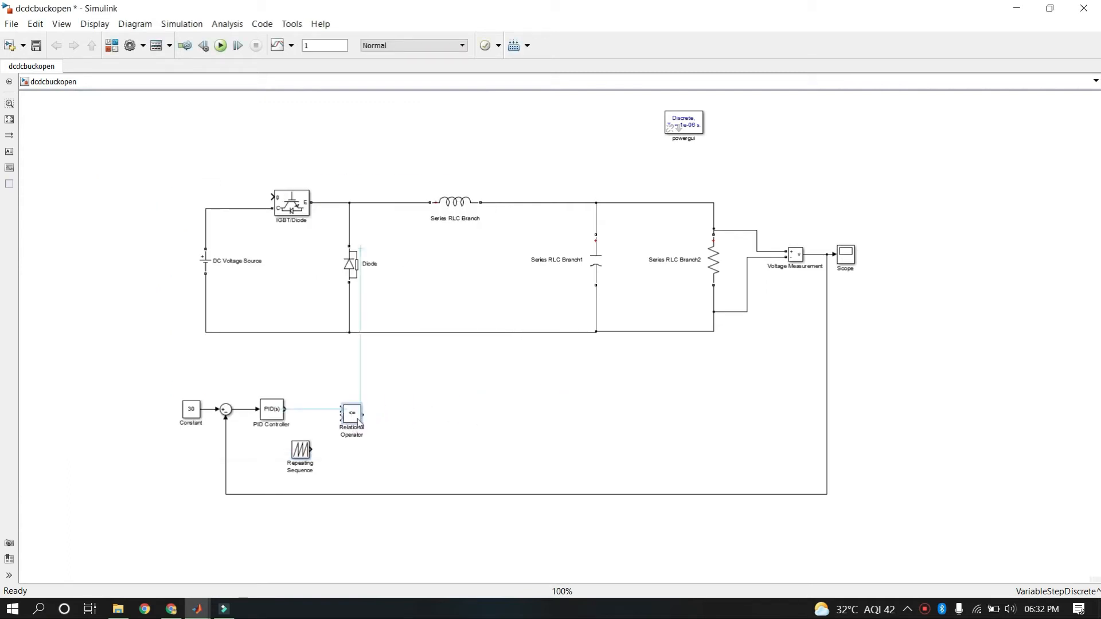
left_click(301, 410)
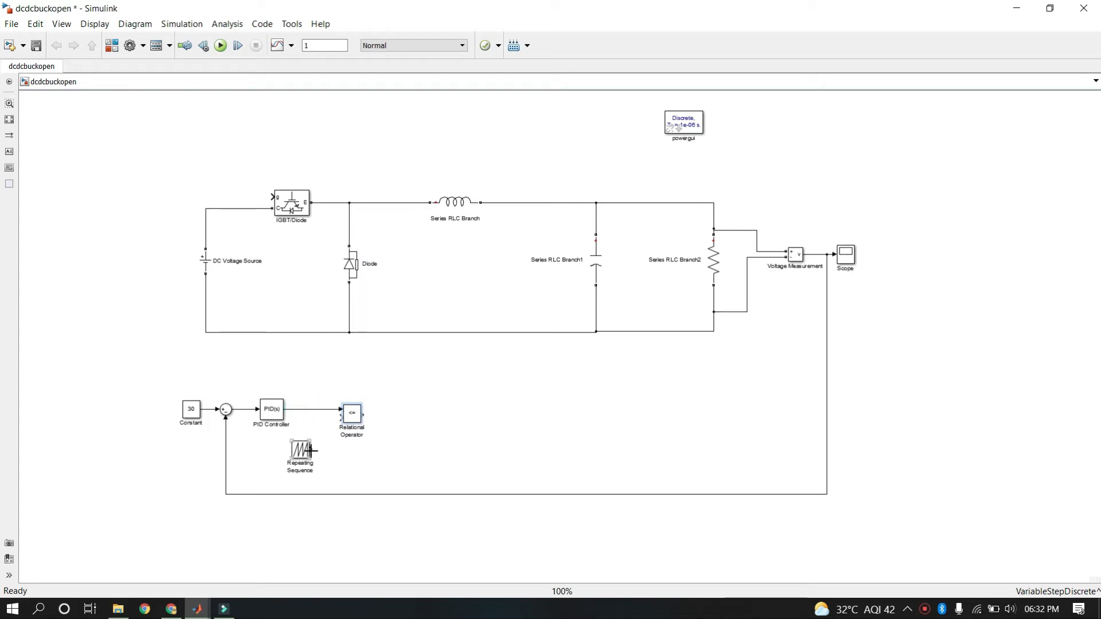
left_click_drag(311, 449, 339, 418)
- Set the Repeating Sequence block's time values to [0 1/10000 2/10000] and its output values to [0 1 0]
double_click(300, 450)
left_click(379, 458)
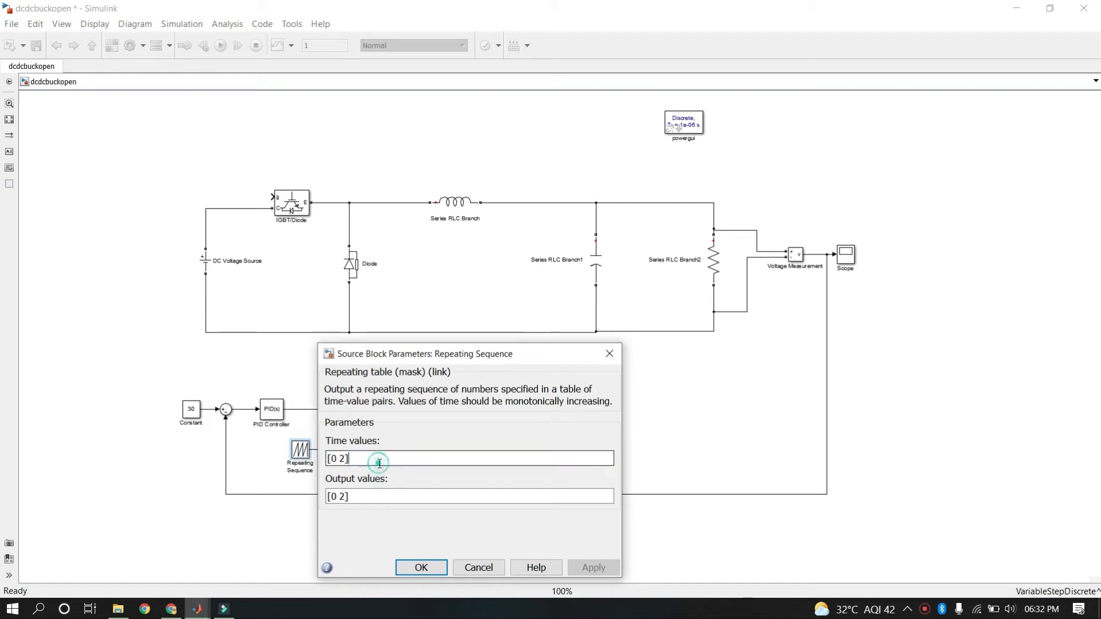
key("BackSpace")
type("1")
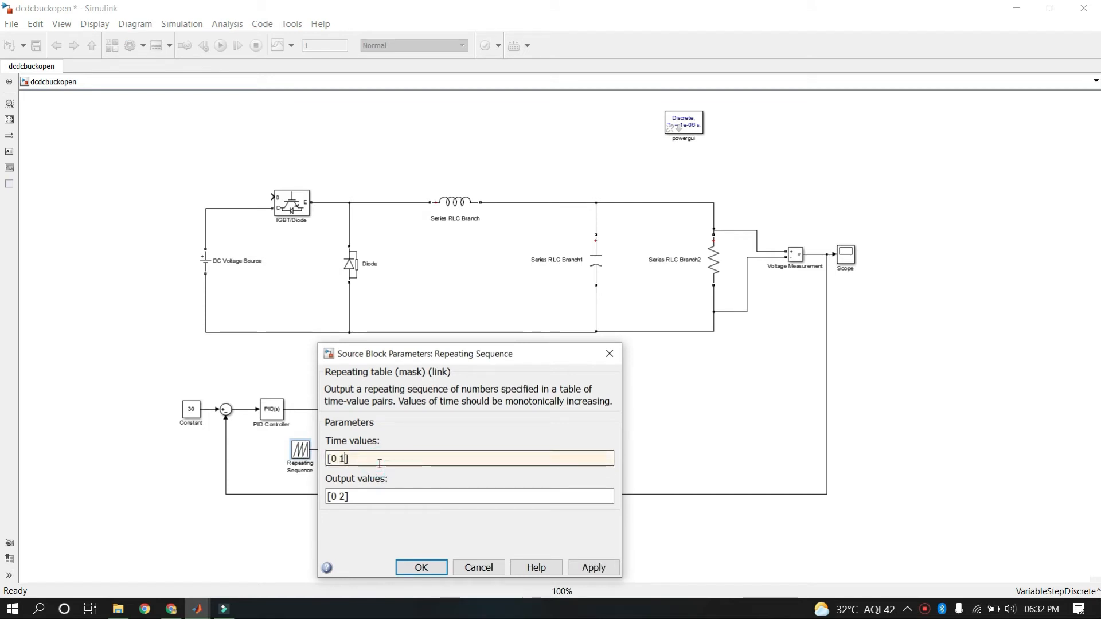
type("/1000")
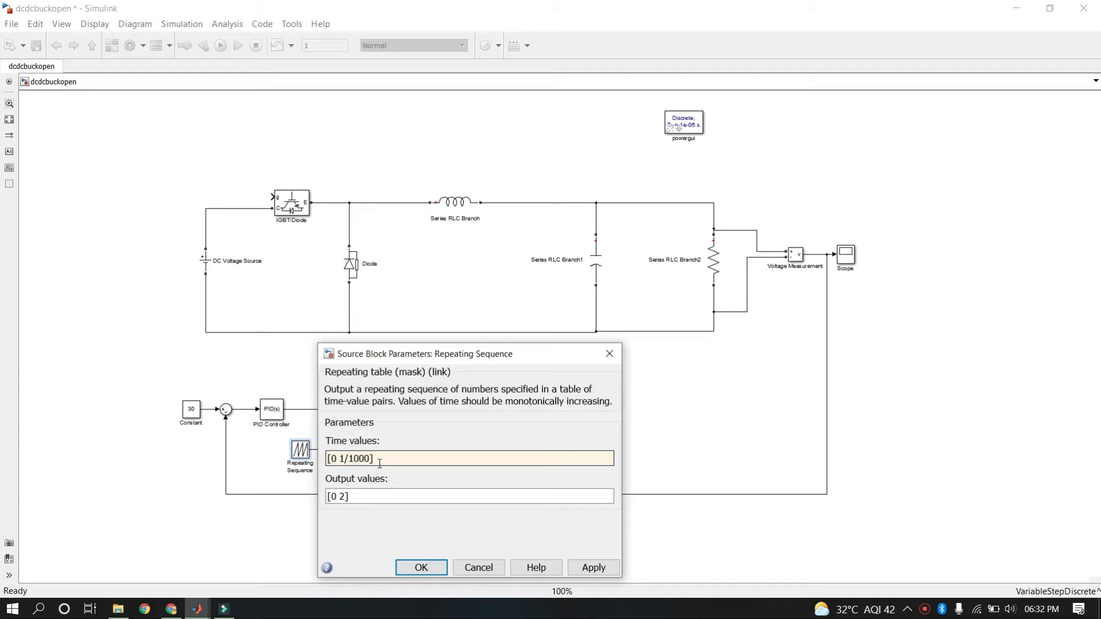
type("0 2/10000")
left_click(362, 494)
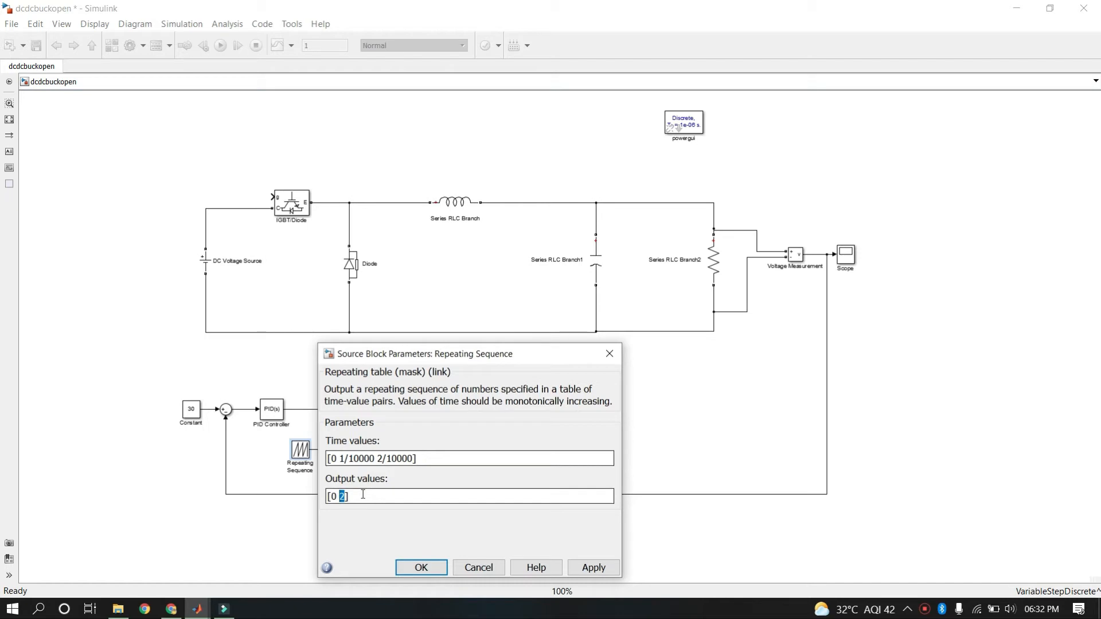
type("1")
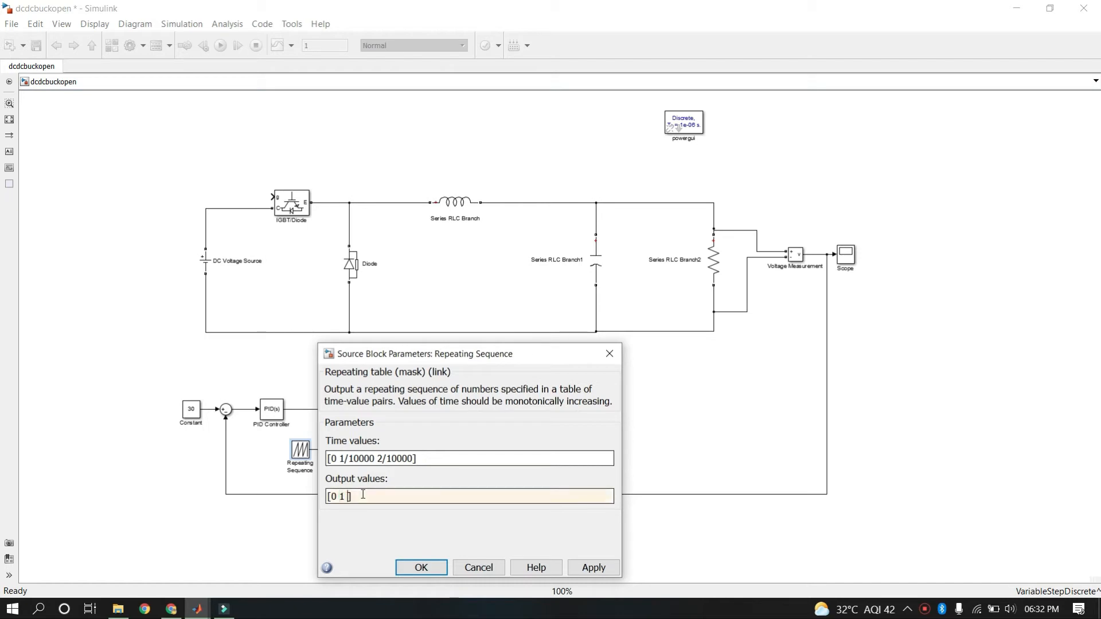
type(" 0")
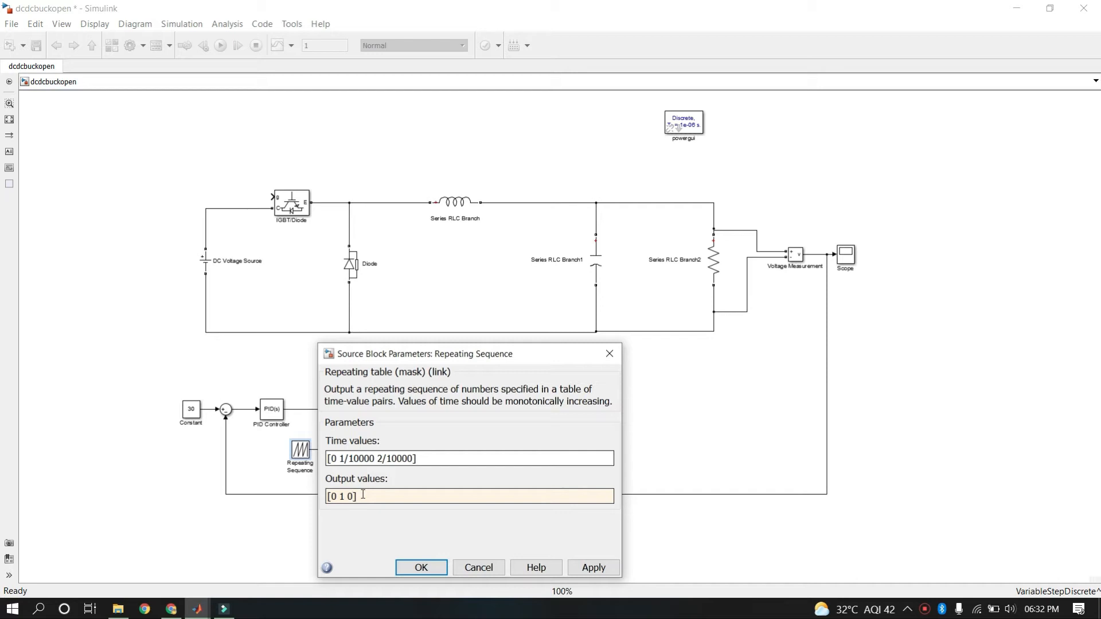
left_click(421, 567)
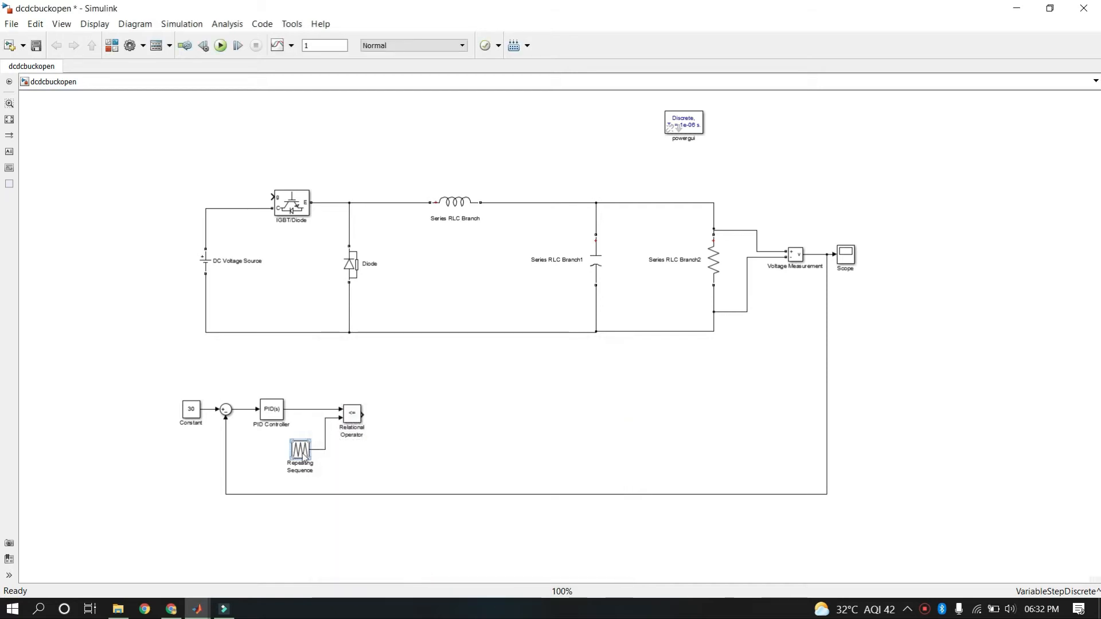
- Change the Relational Operator block's operator to >
double_click(353, 414)
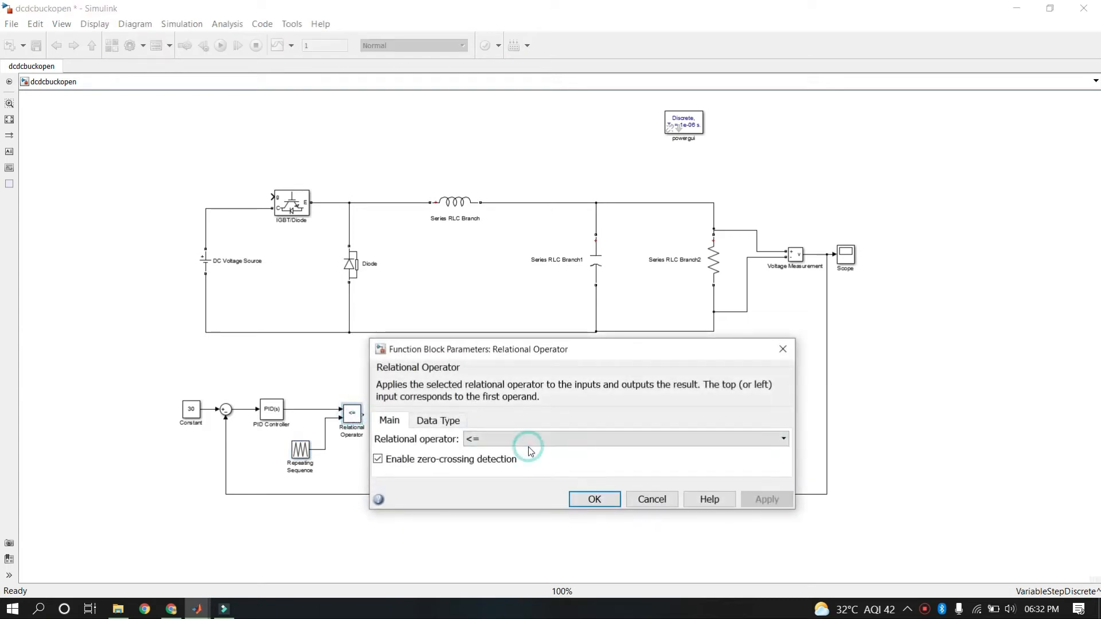
left_click(529, 446)
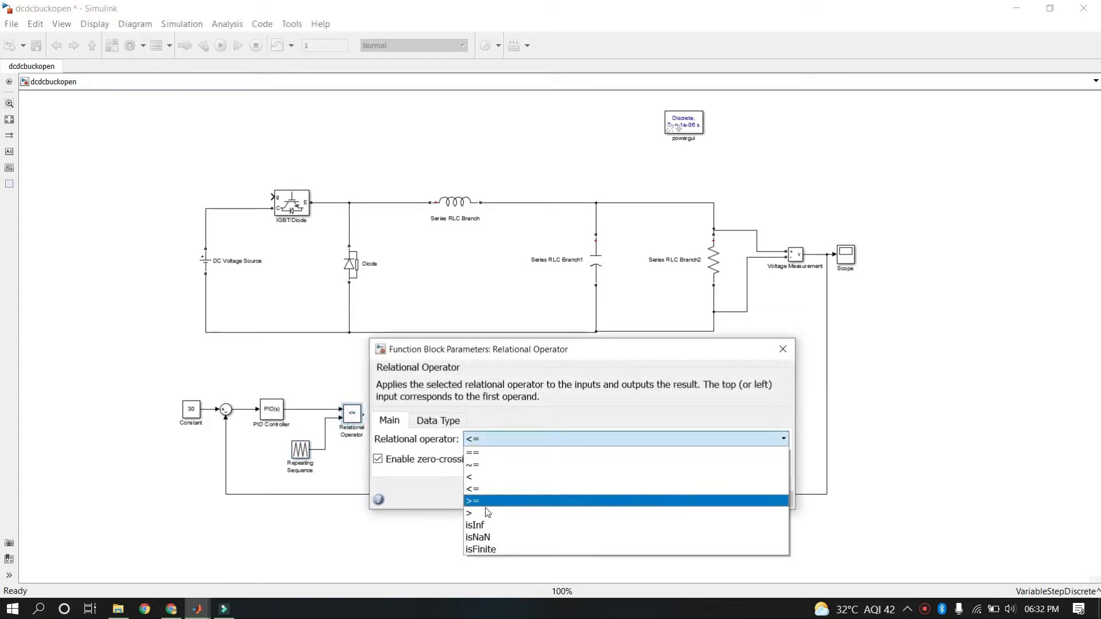
left_click(485, 508)
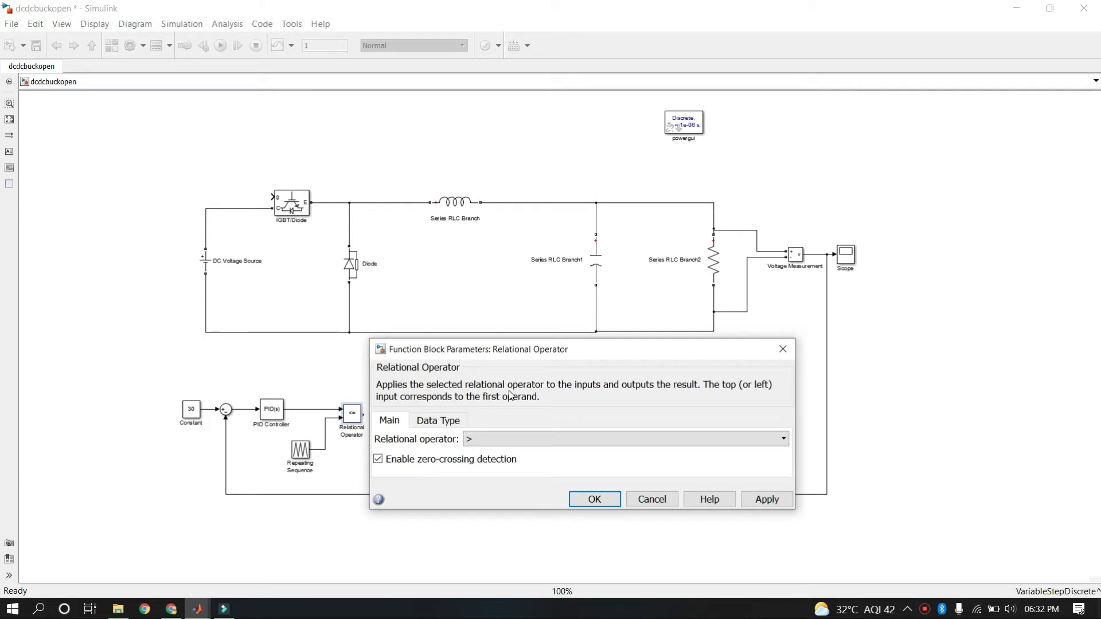
left_click(597, 501)
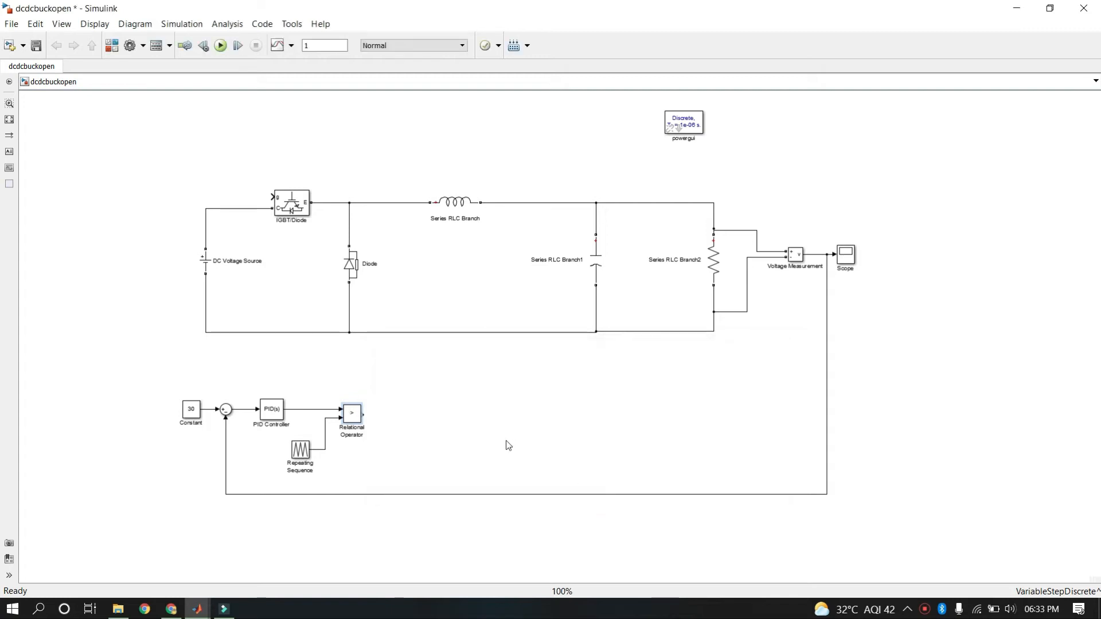
- Draw an open line from the Relational Operator's output and add a From block connected to the IGBT/Diode gate input
left_click_drag(364, 411, 406, 414)
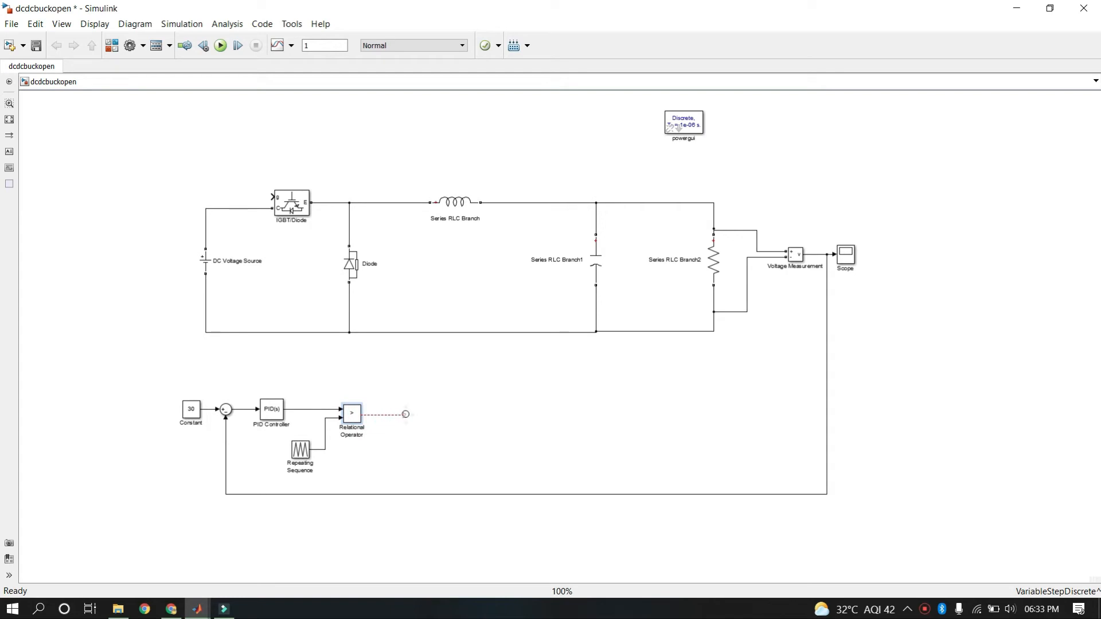
left_click(112, 46)
left_click(153, 127)
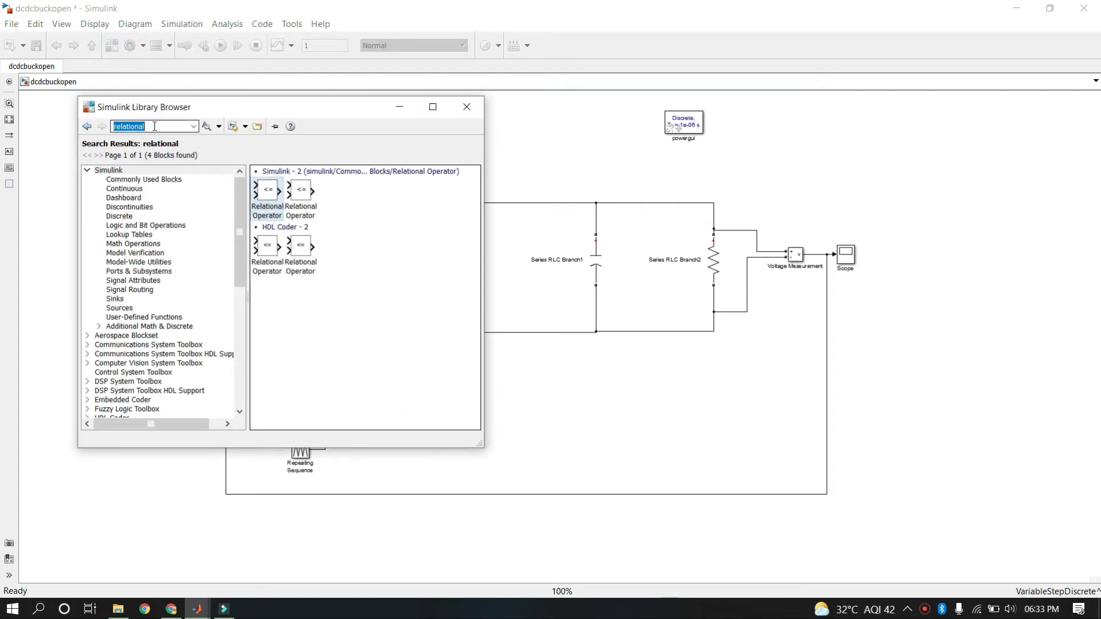
type("from")
key("Return")
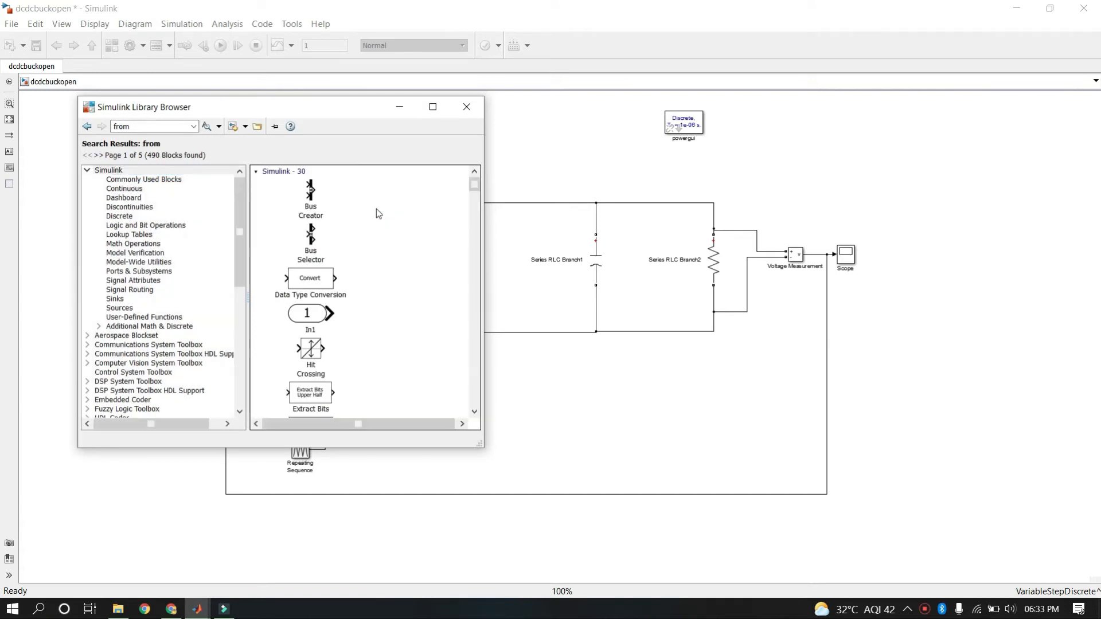
left_click_drag(474, 186, 474, 228)
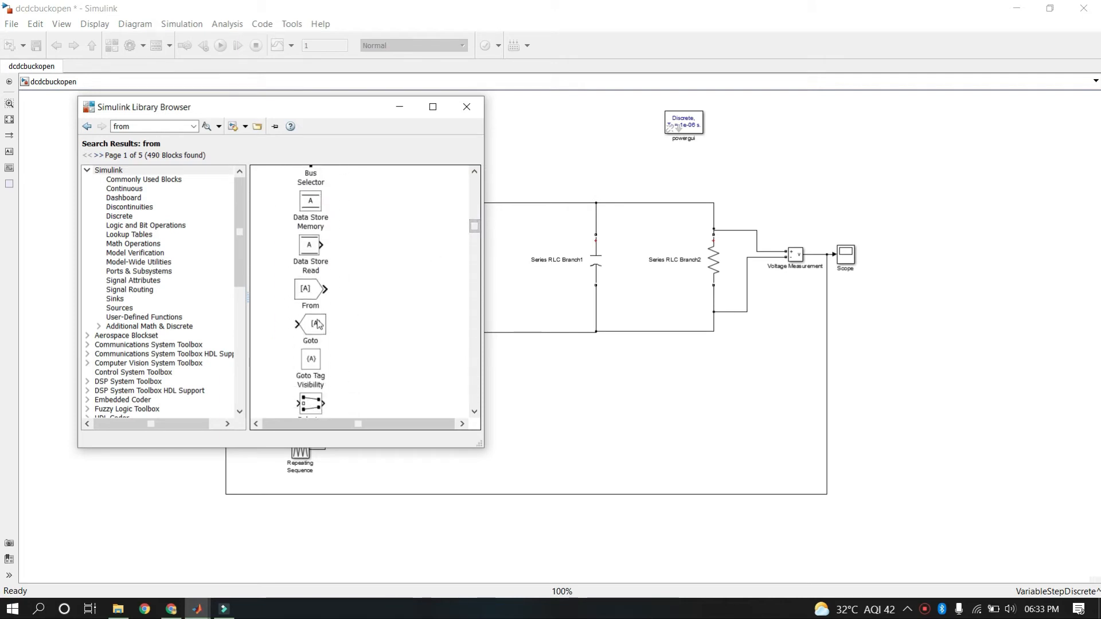
left_click_drag(309, 291, 235, 192)
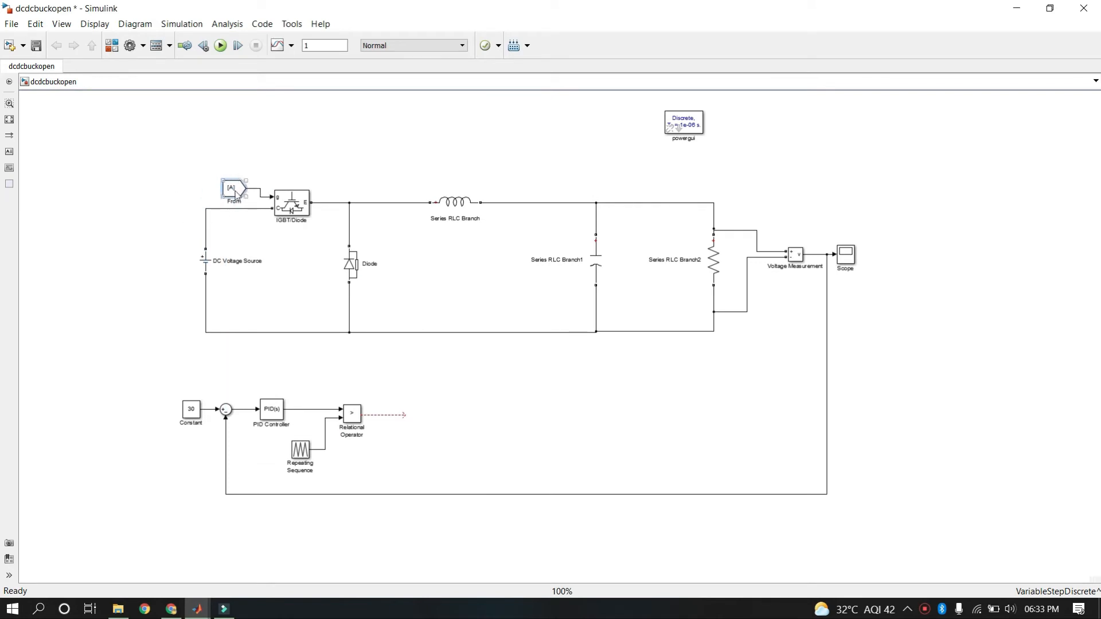
- Add a Goto block at the end of the Relational Operator's output line and connect it
left_click(221, 189)
left_click_drag(220, 186, 572, 454)
left_click_drag(420, 409, 420, 420)
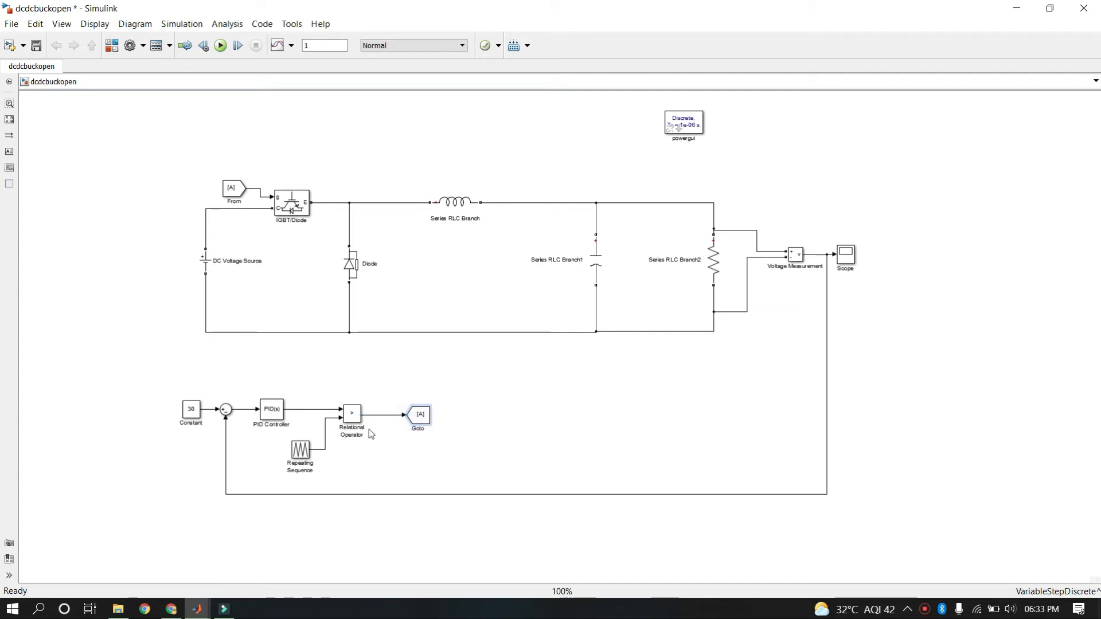
- Set the Goto block's tag to IGBT
left_click(422, 417)
double_click(422, 417)
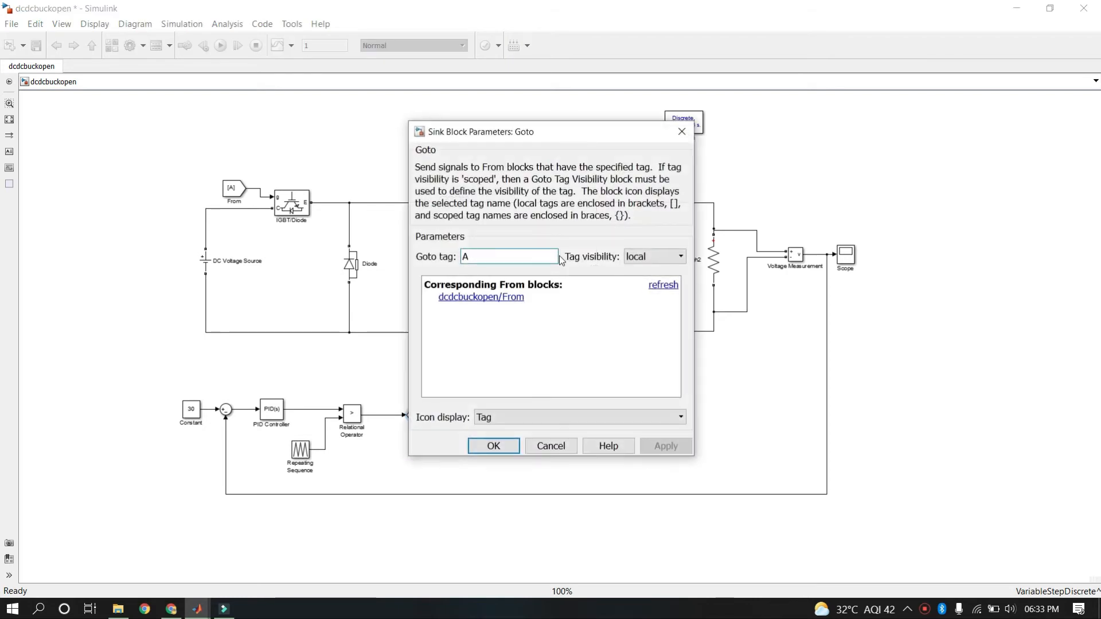
type("IGBT")
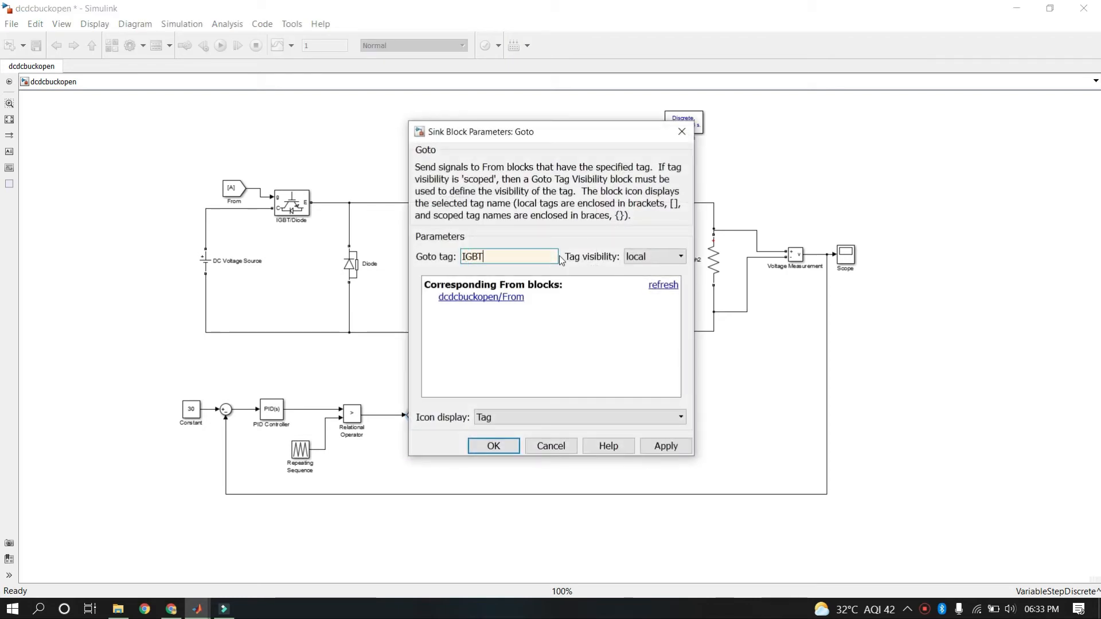
key("Return")
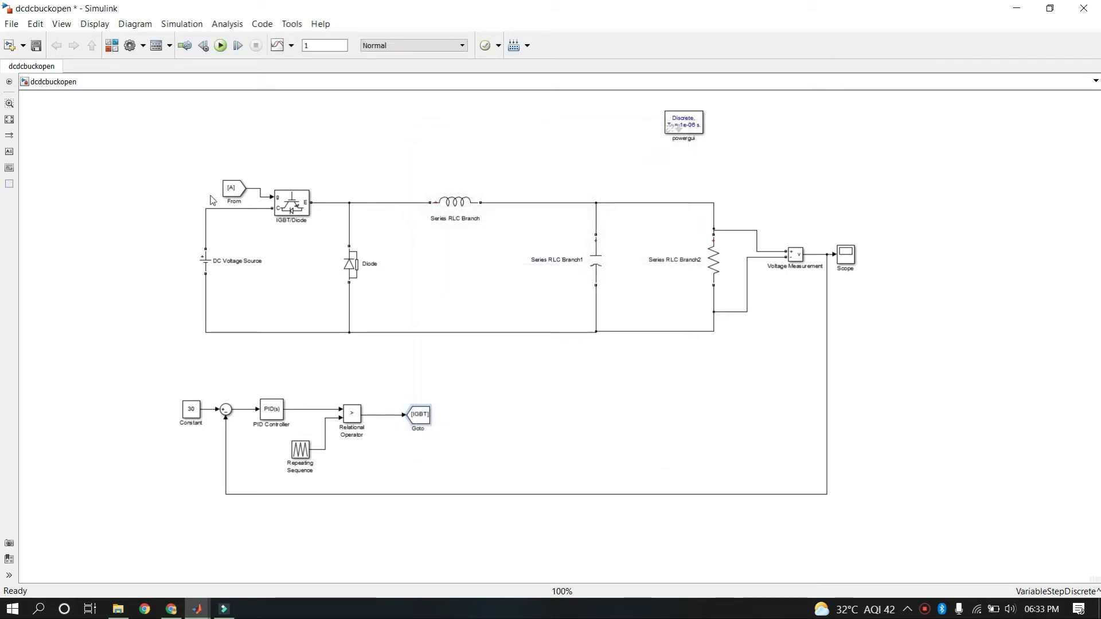
- Set the From block's Goto tag to IGBT so it receives the comparator signal for the gate
double_click(233, 191)
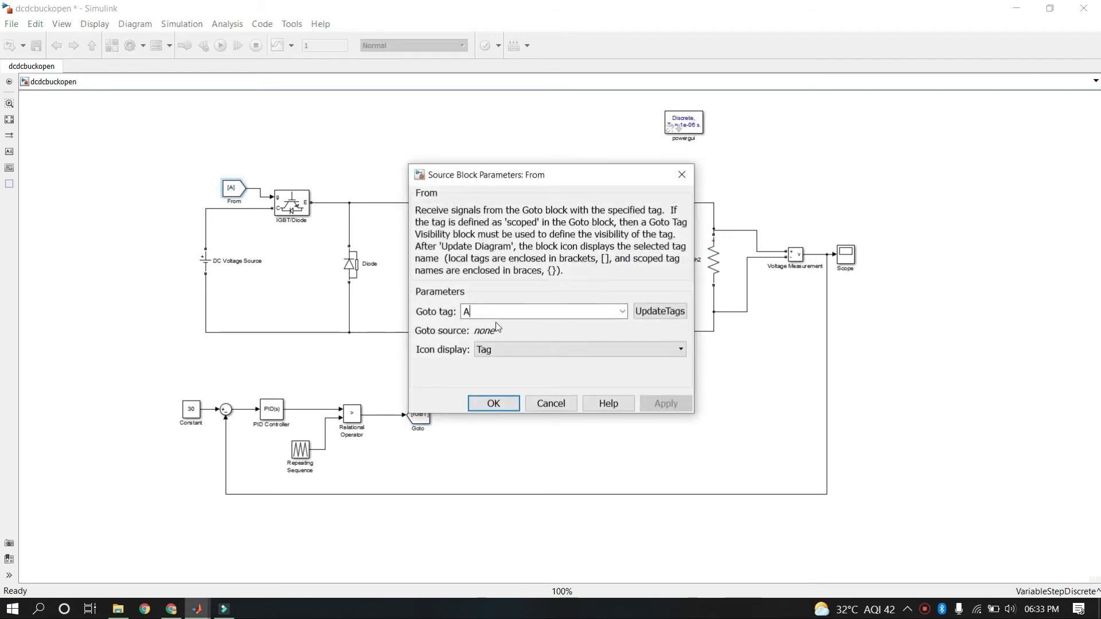
double_click(484, 312)
left_click(465, 312)
double_click(465, 312)
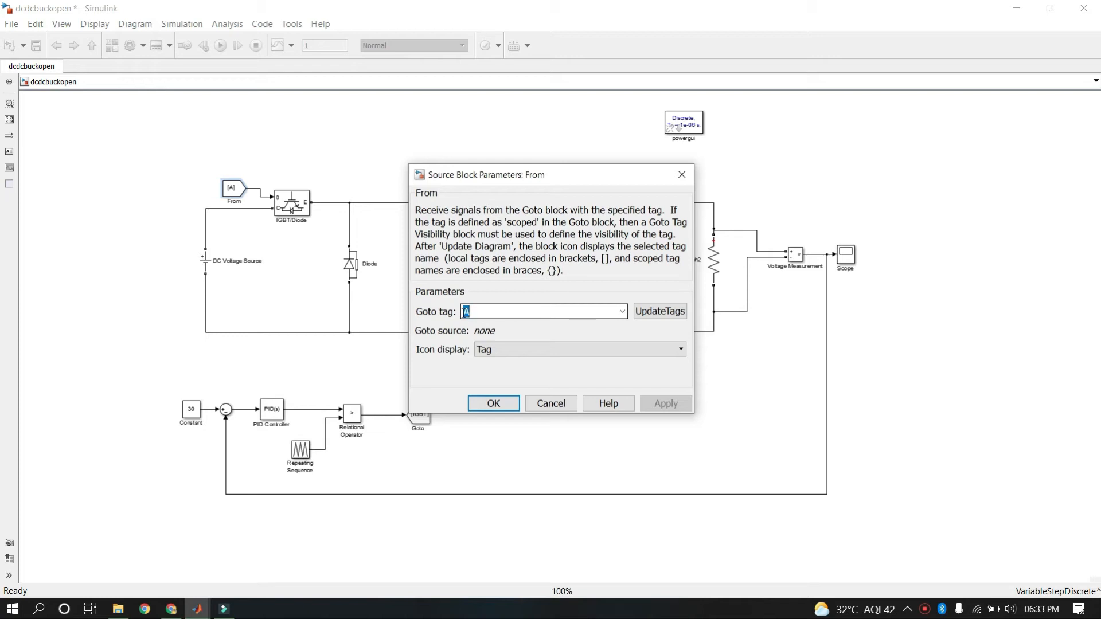
type("I")
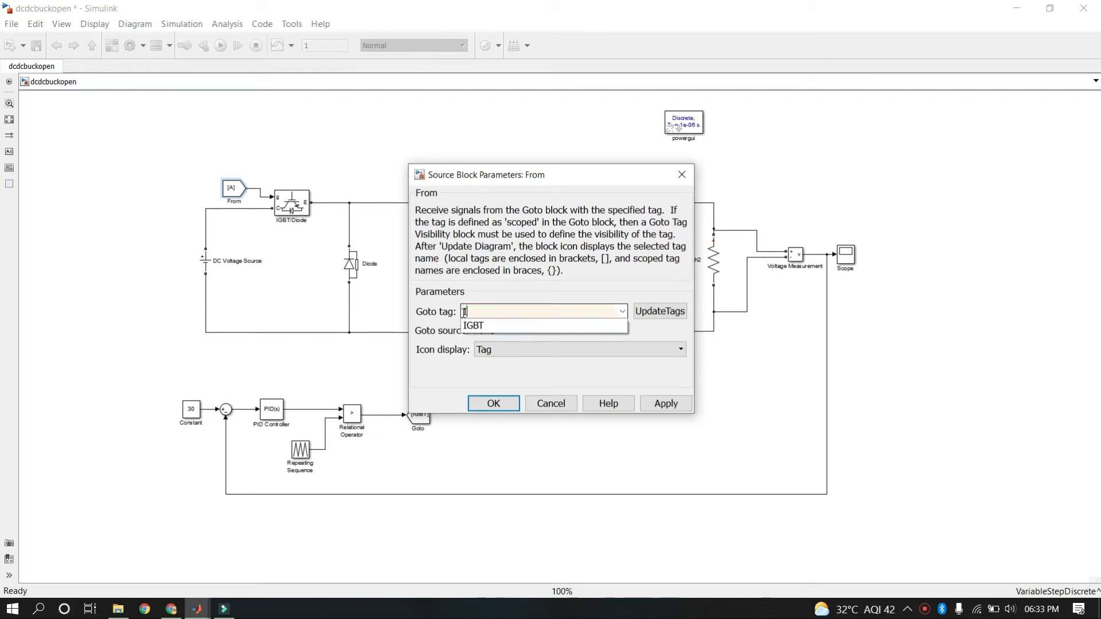
type("GBT")
key("Return")
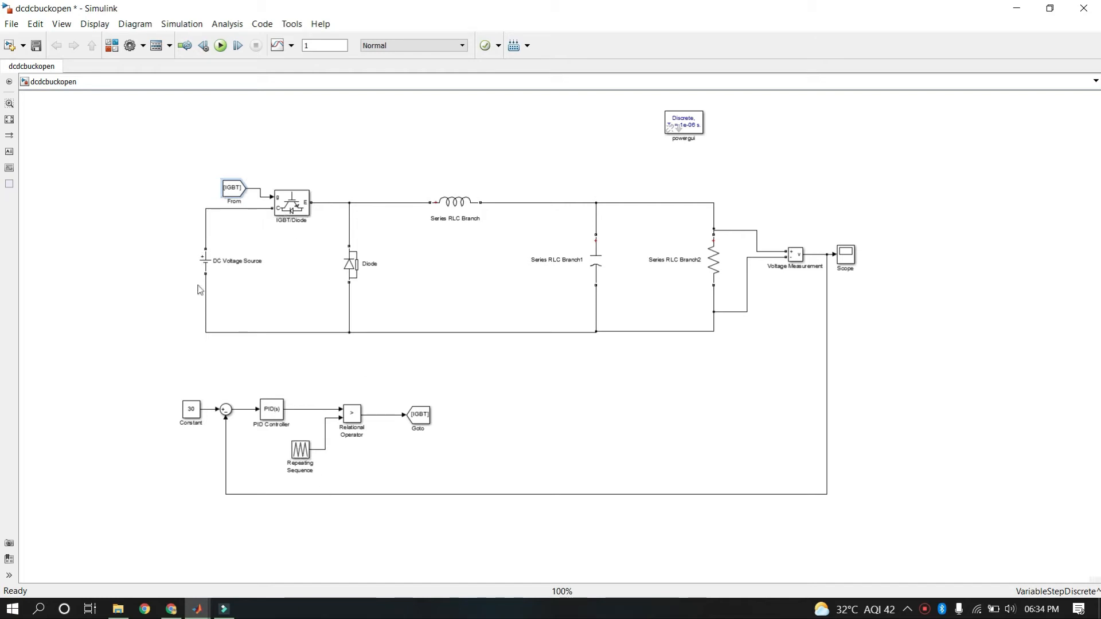
- Check the DC Voltage Source's amplitude and the load branch's resistance without changing them
double_click(205, 261)
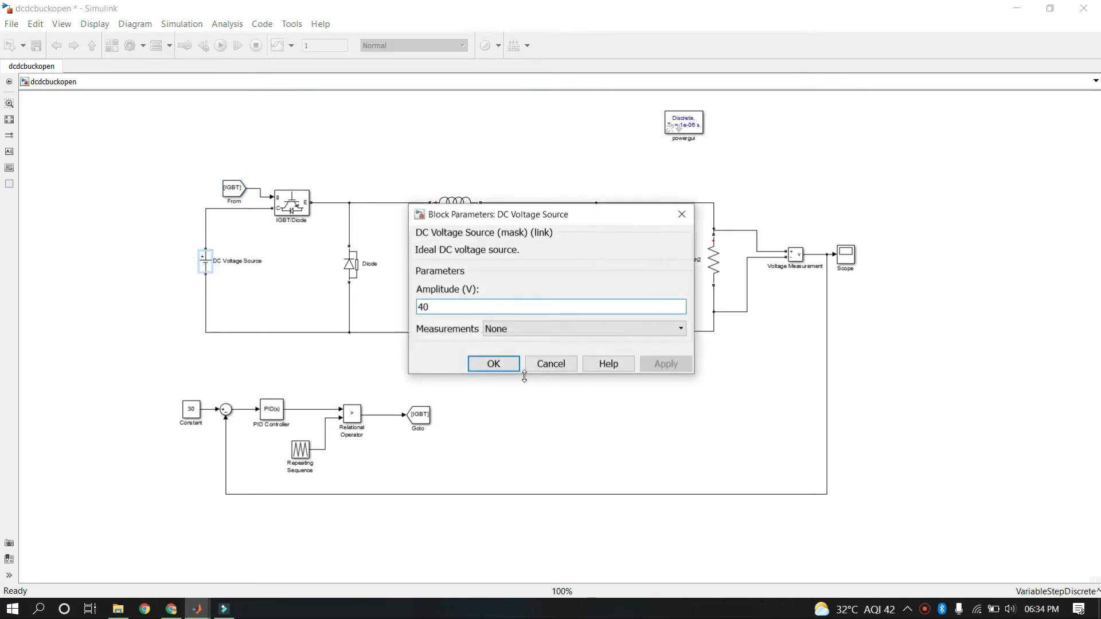
left_click(495, 365)
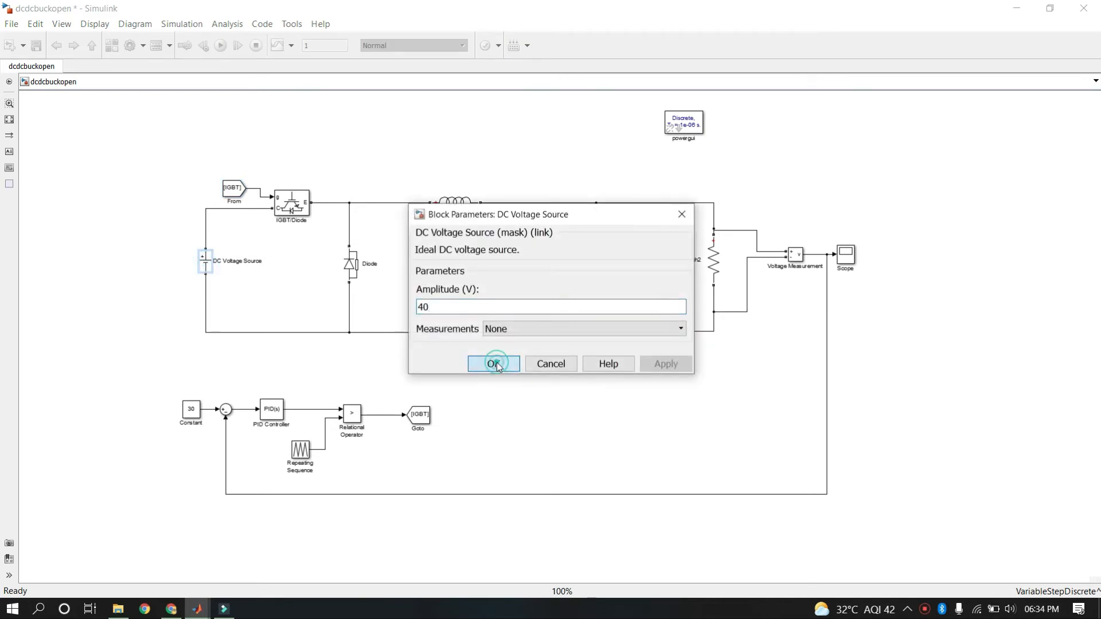
double_click(717, 261)
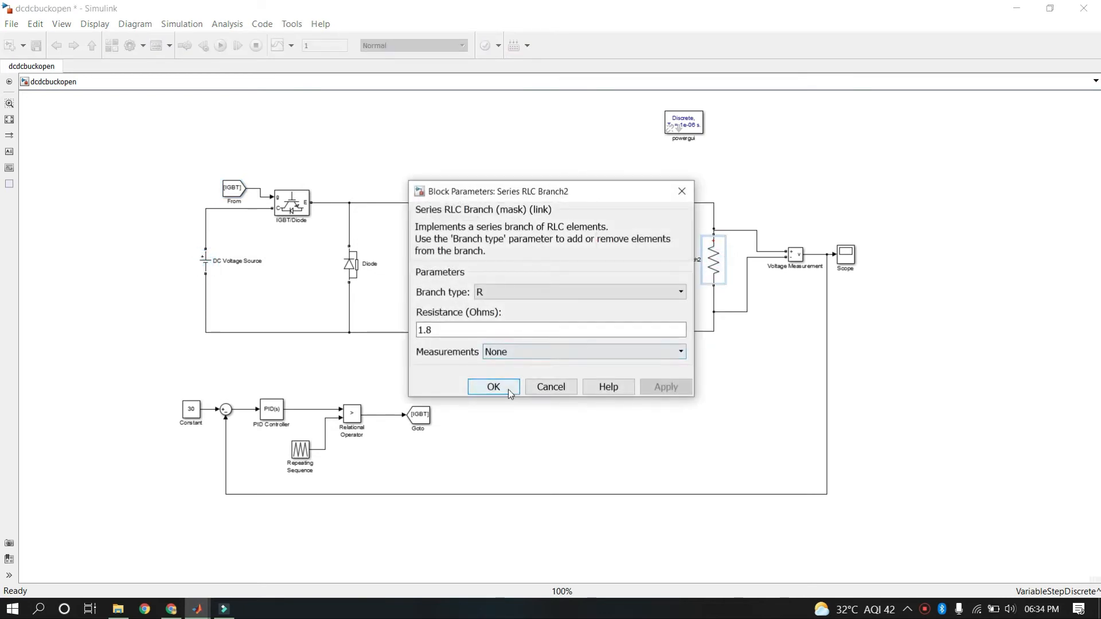
left_click(493, 389)
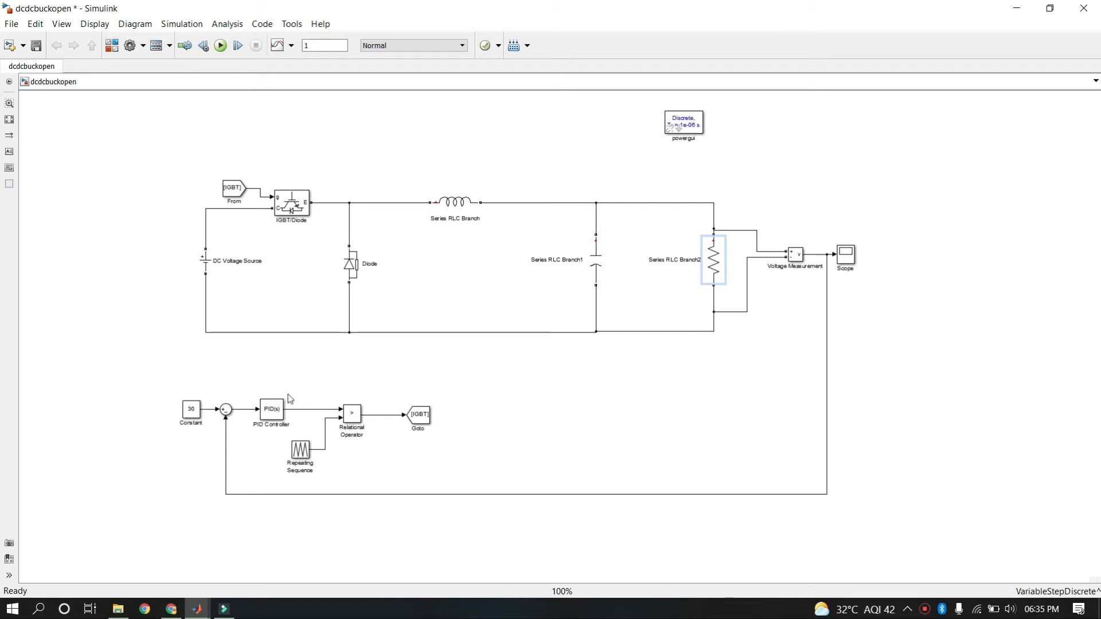
- Switch the PID Controller block to the PI controller type and review its proportional and integral gains
left_click(269, 413)
double_click(269, 412)
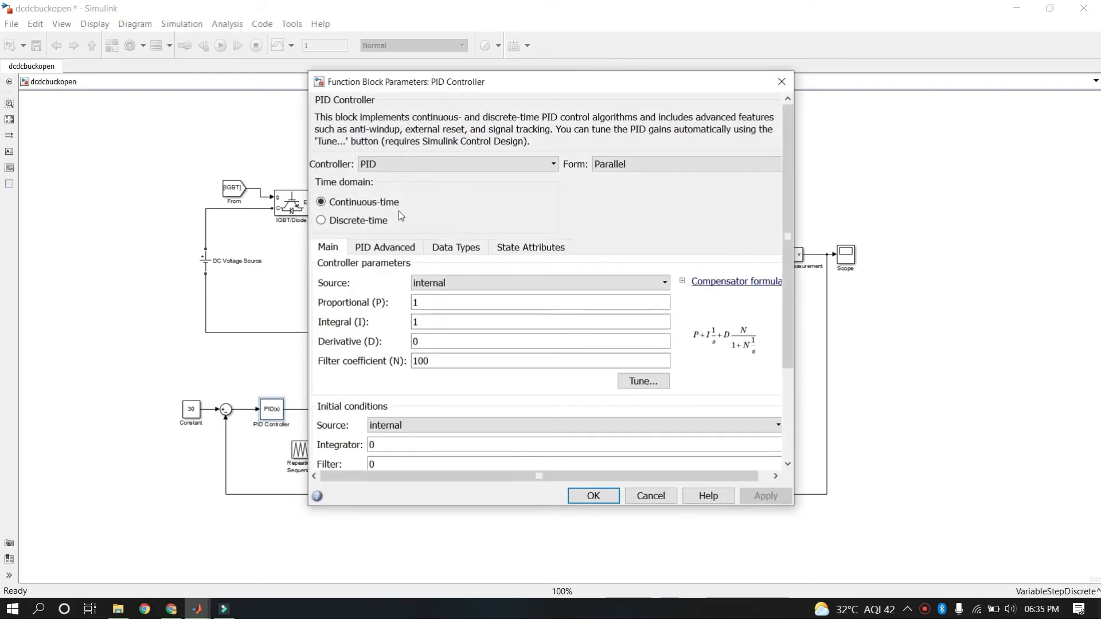
left_click(443, 164)
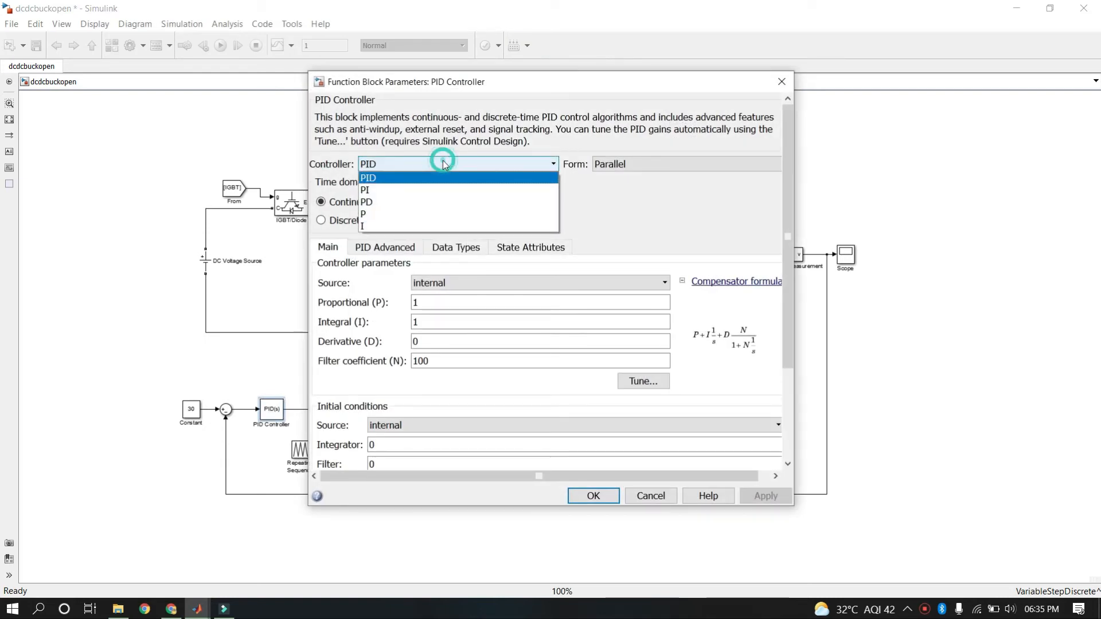
left_click(404, 191)
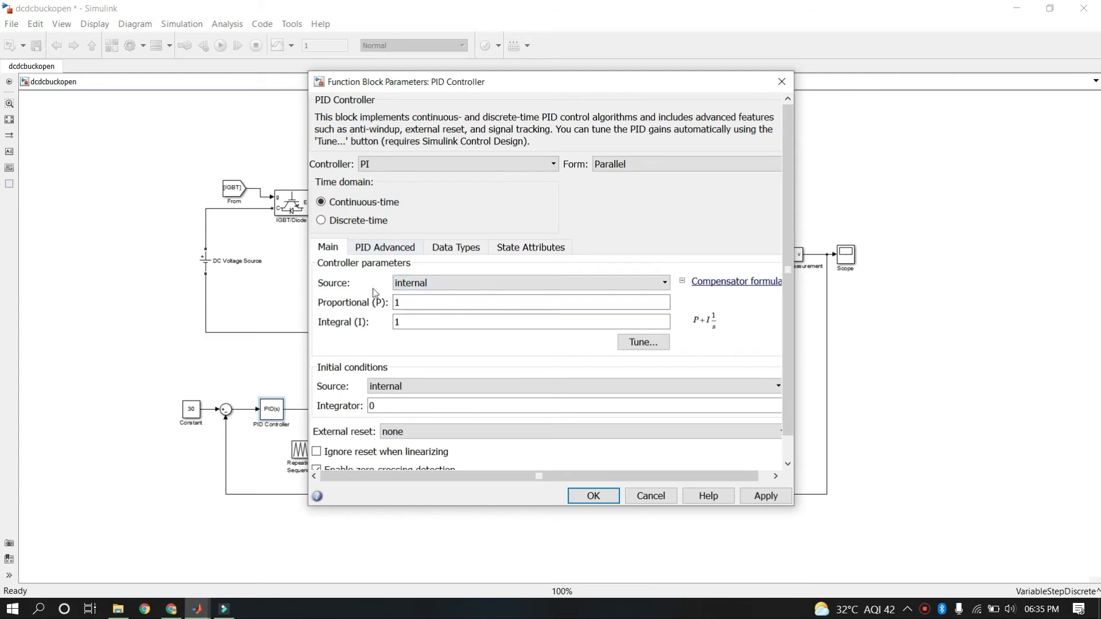
double_click(406, 304)
double_click(407, 319)
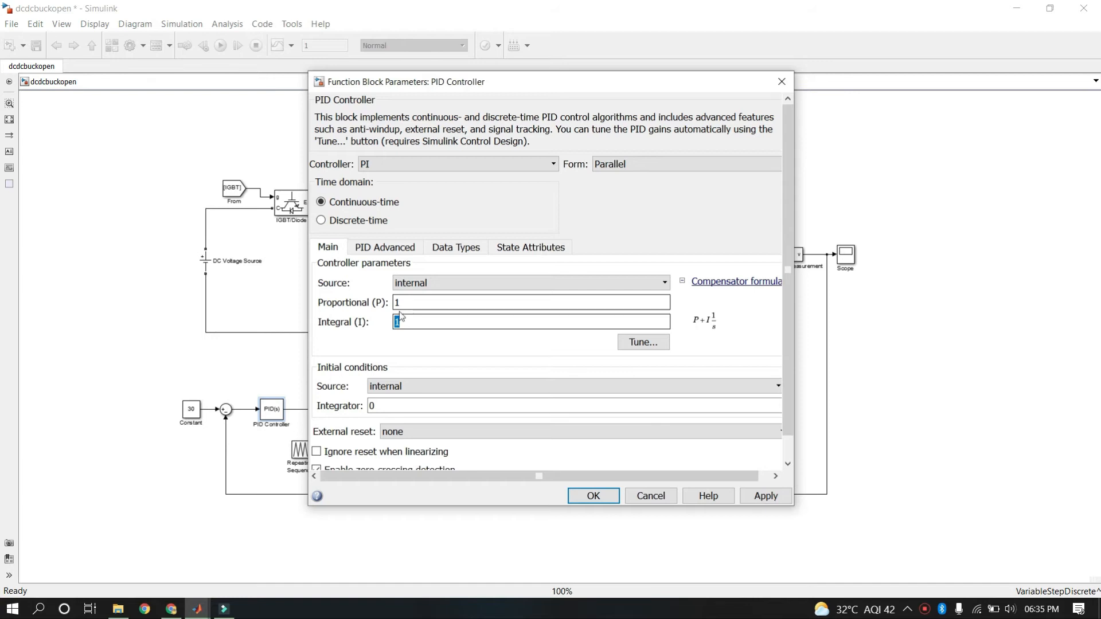
double_click(421, 304)
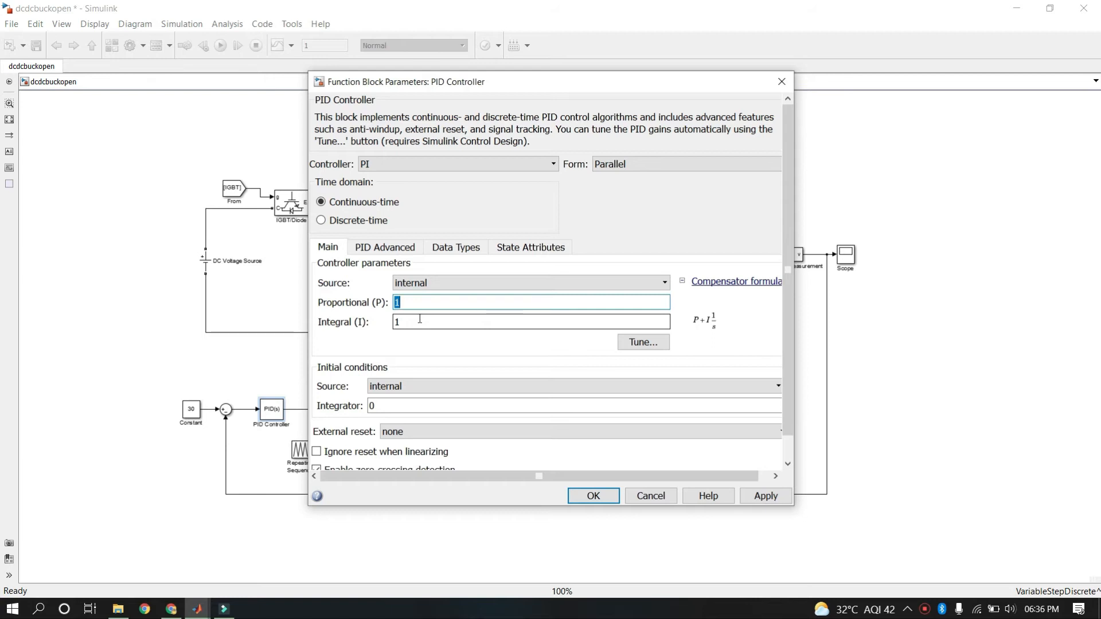
- Enable output limiting on the PID Controller with a lower saturation limit of 0 and an upper limit of 1
left_click(379, 250)
left_click(321, 281)
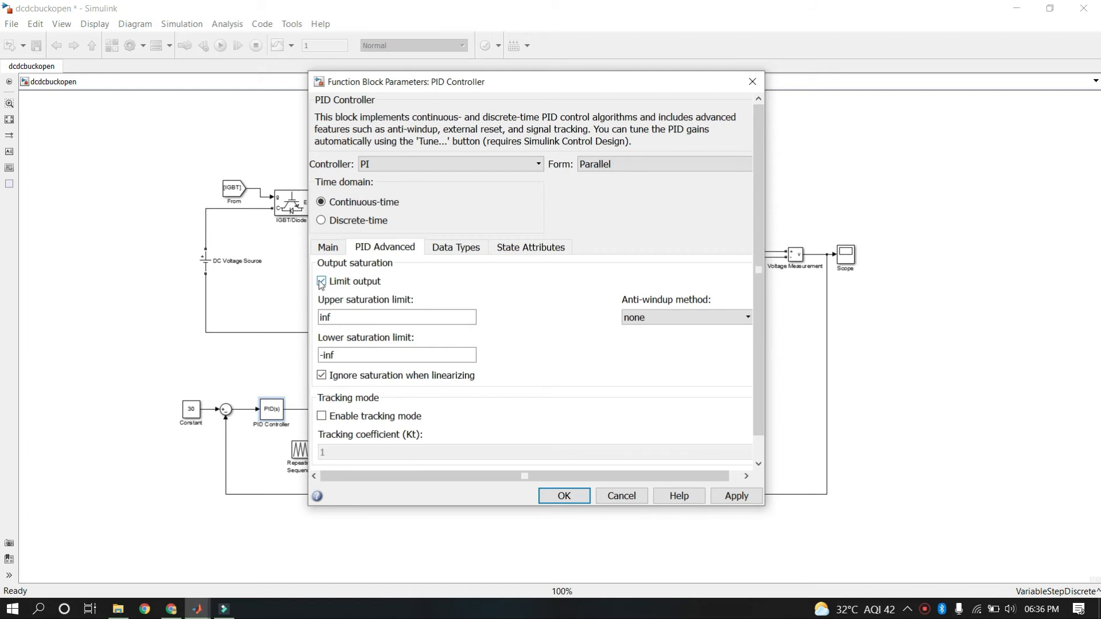
double_click(340, 357)
type("0")
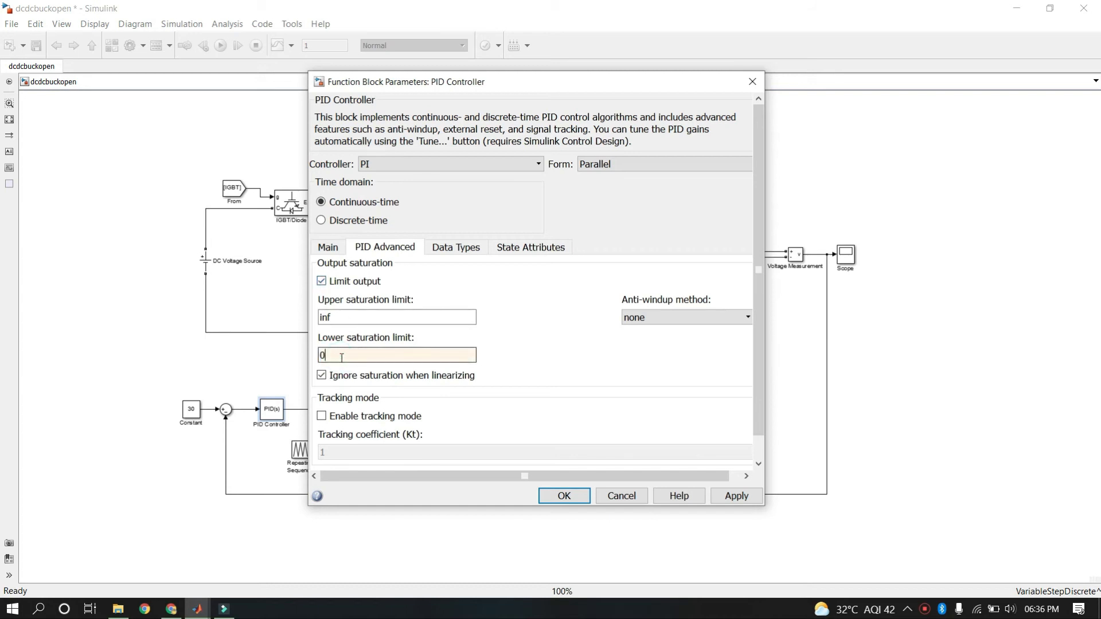
double_click(337, 317)
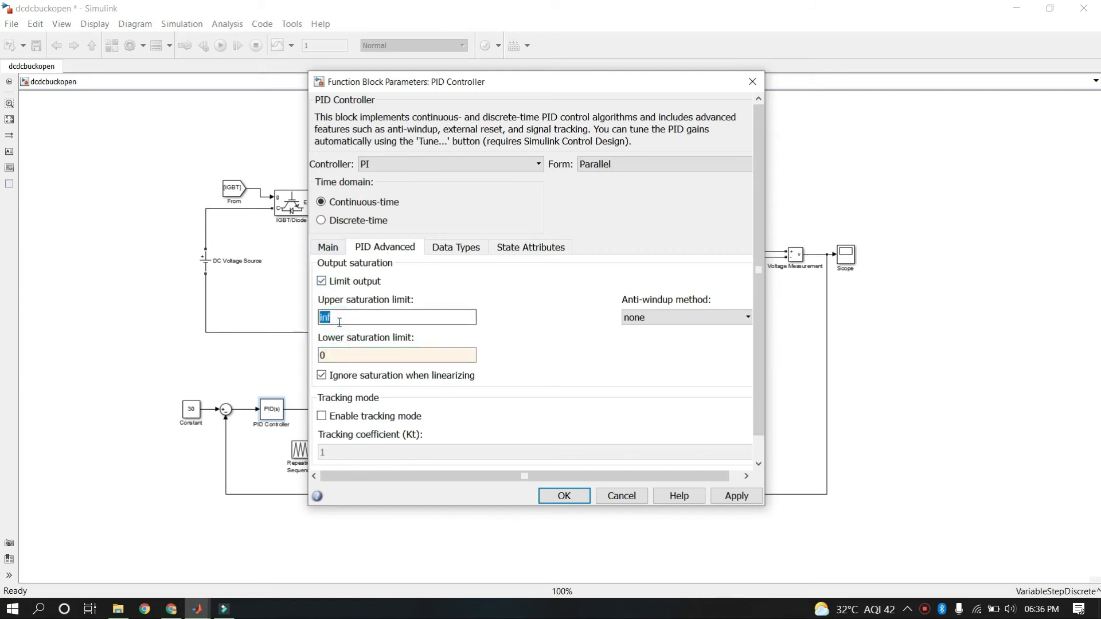
type("1")
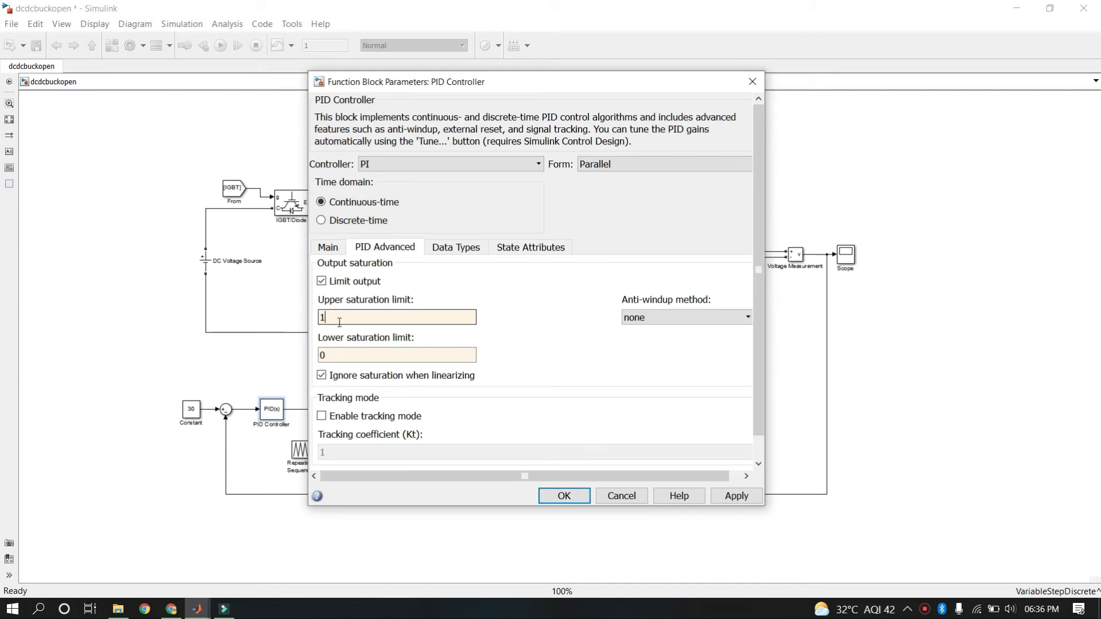
- Set the PI controller's integral gain to 0 and proportional gain to 0.1, and accept the block parameters
left_click(328, 249)
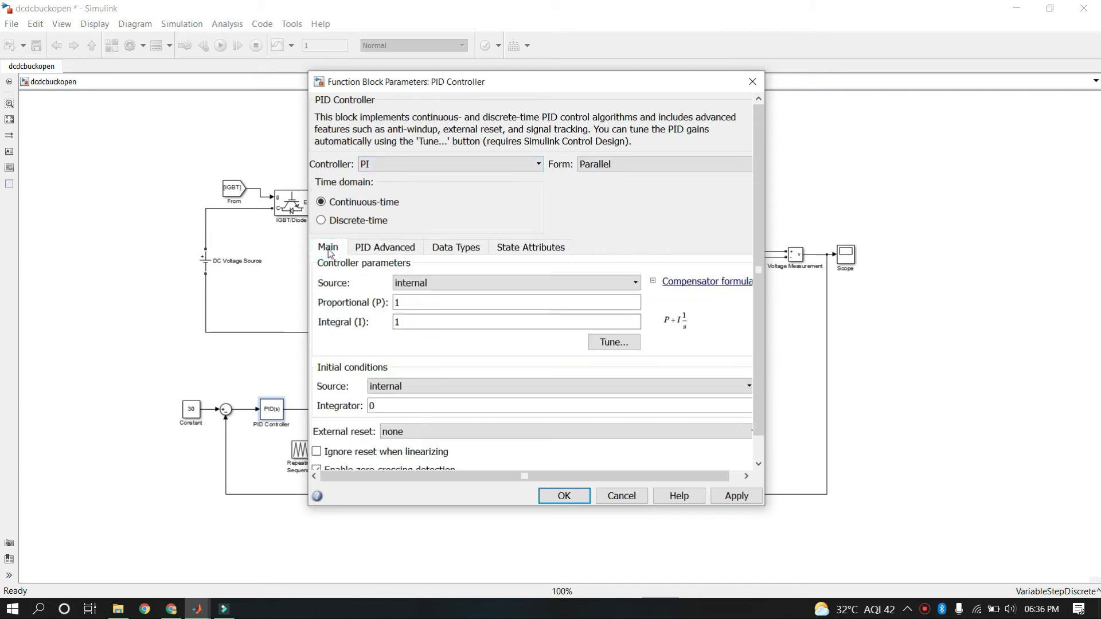
left_click(507, 319)
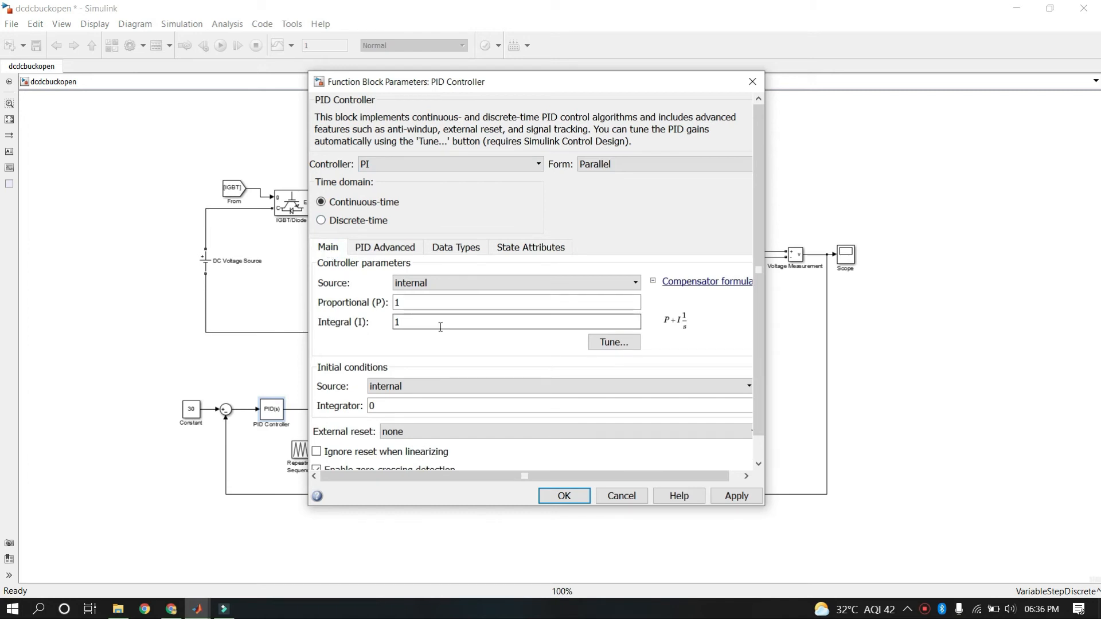
double_click(426, 323)
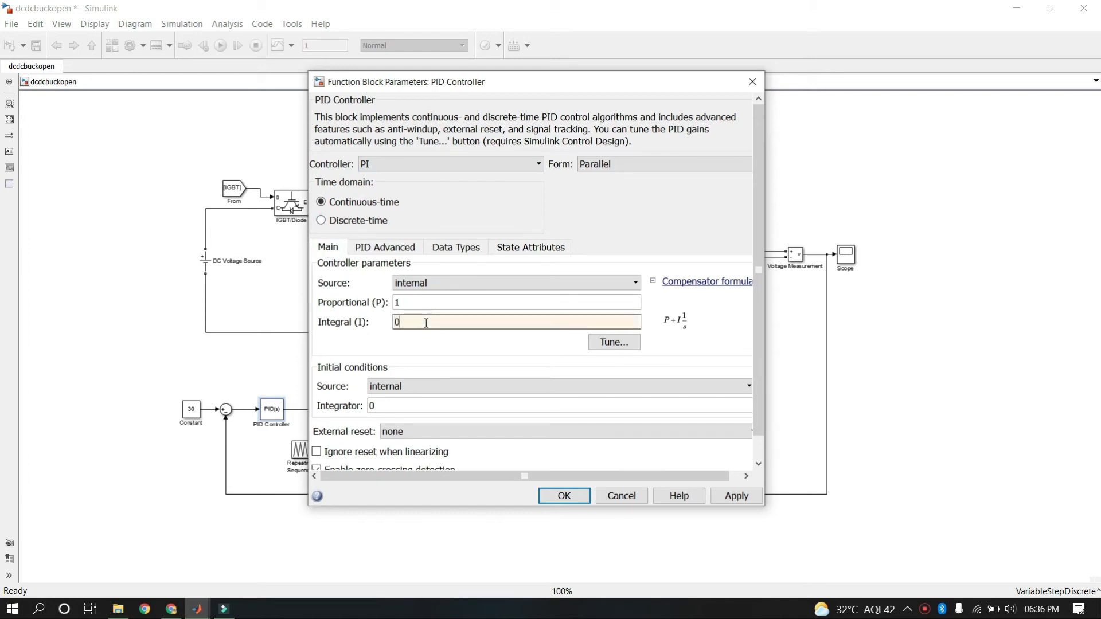
type("0")
double_click(399, 302)
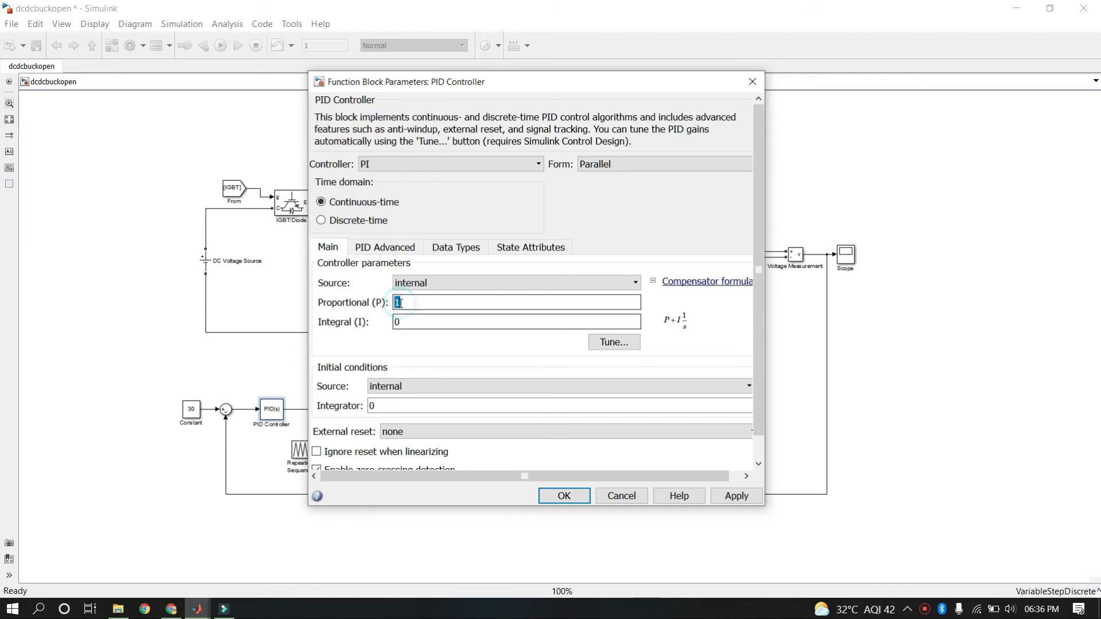
type("0.1")
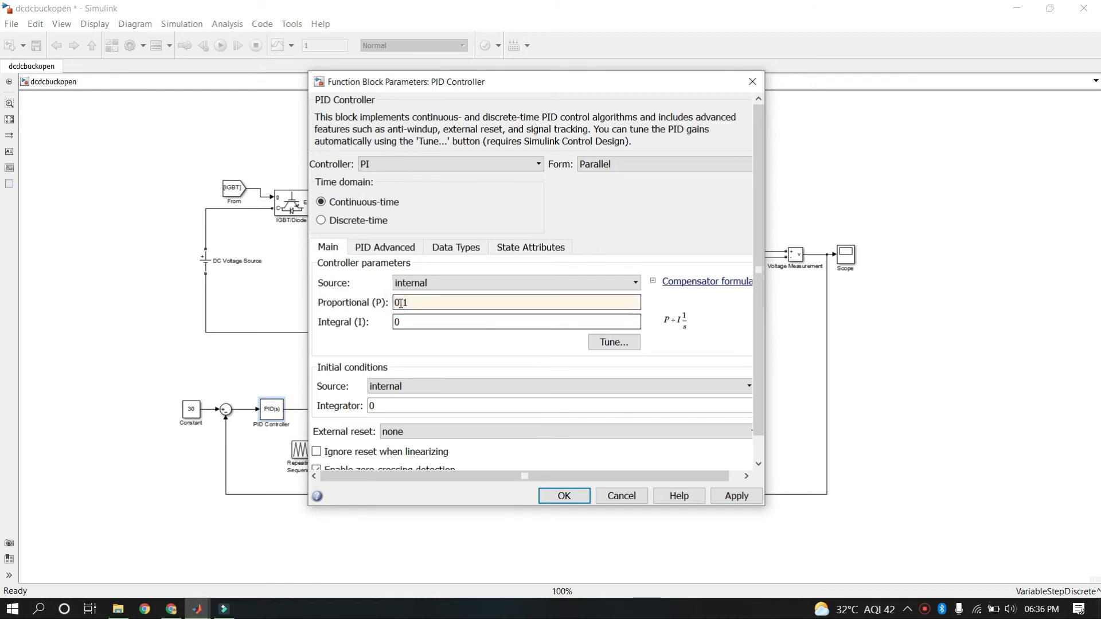
key("ctrl+a")
key("Return")
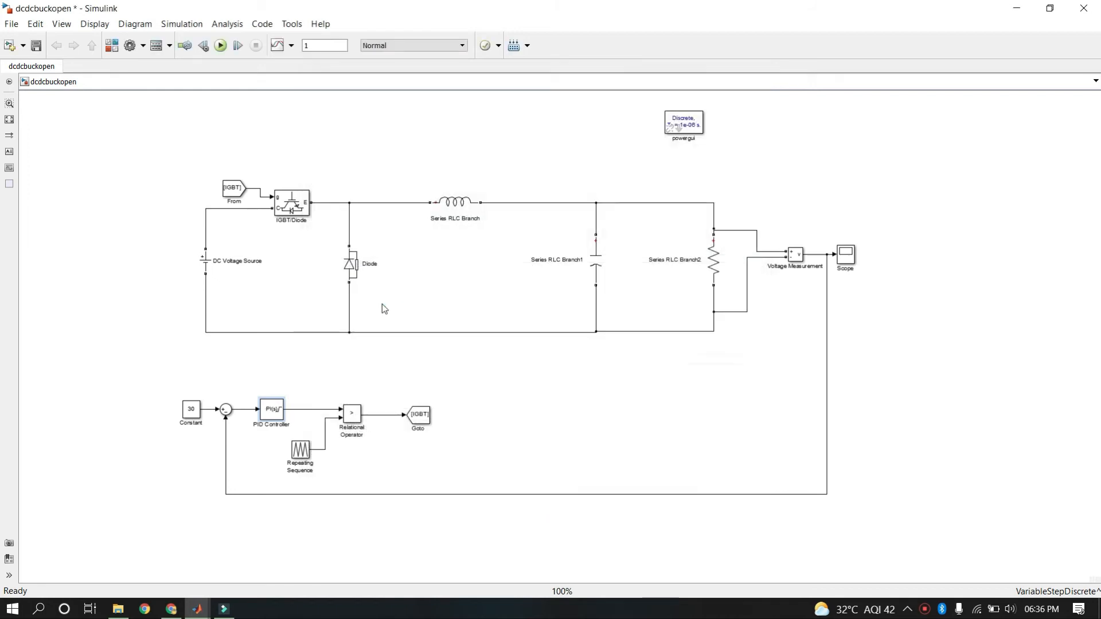
- Run the closed-loop simulation and examine the full output voltage waveform and its steady-state level in the Scope
left_click(221, 47)
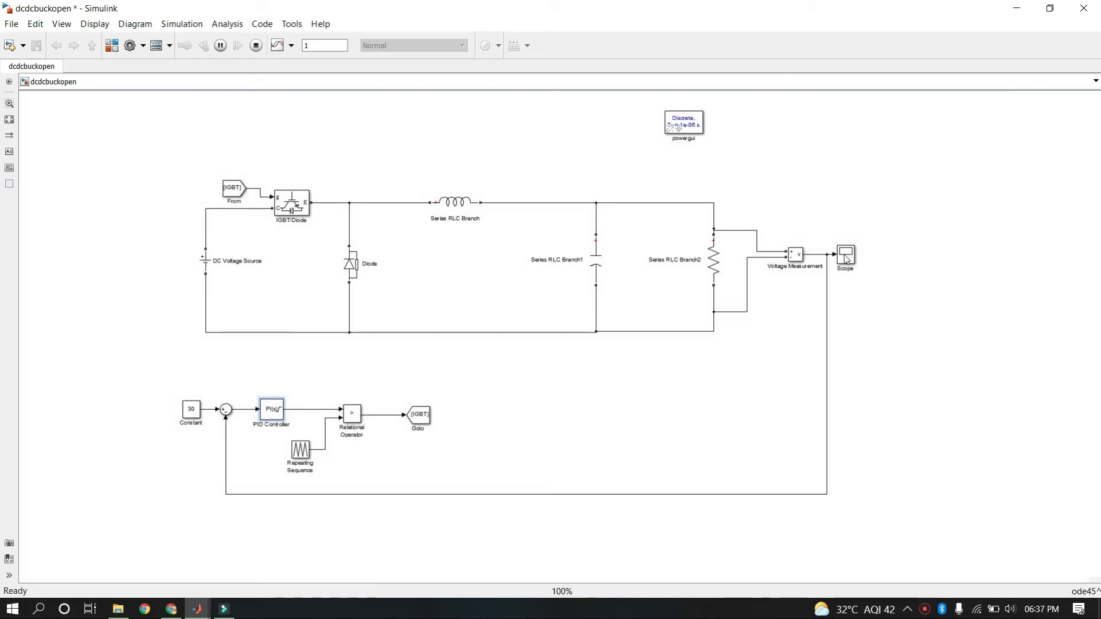
left_click(847, 258)
double_click(847, 258)
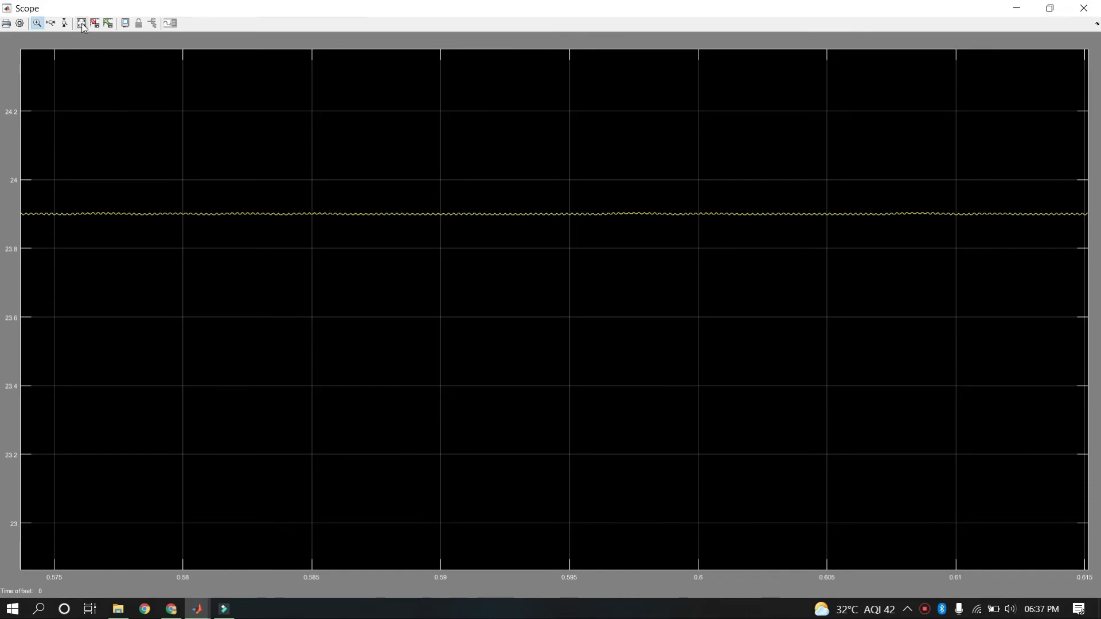
left_click(77, 21)
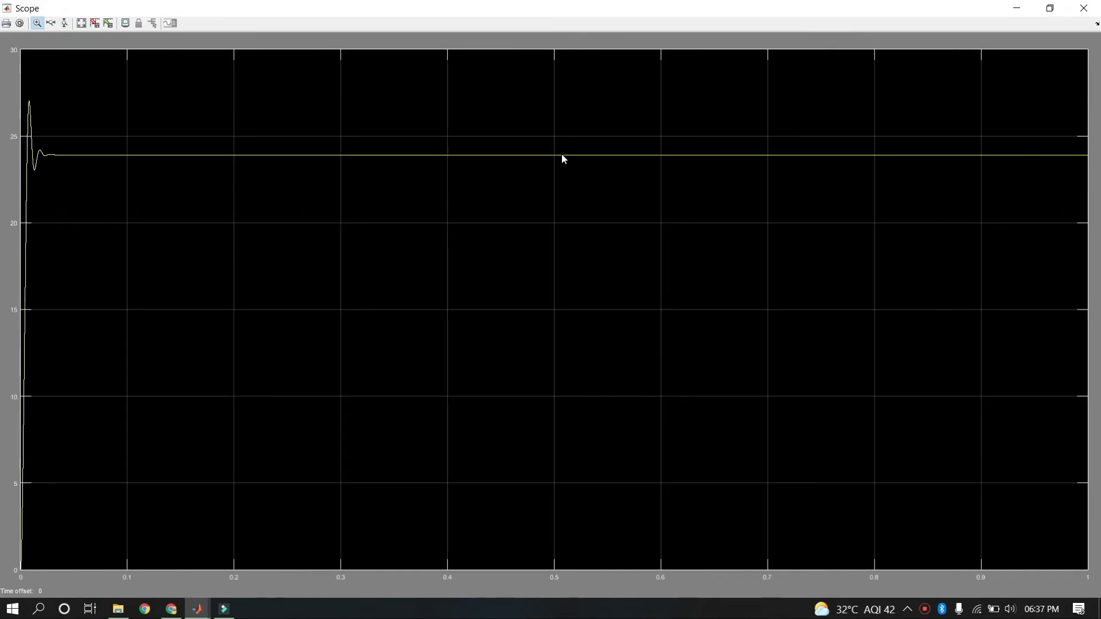
left_click_drag(545, 138, 636, 191)
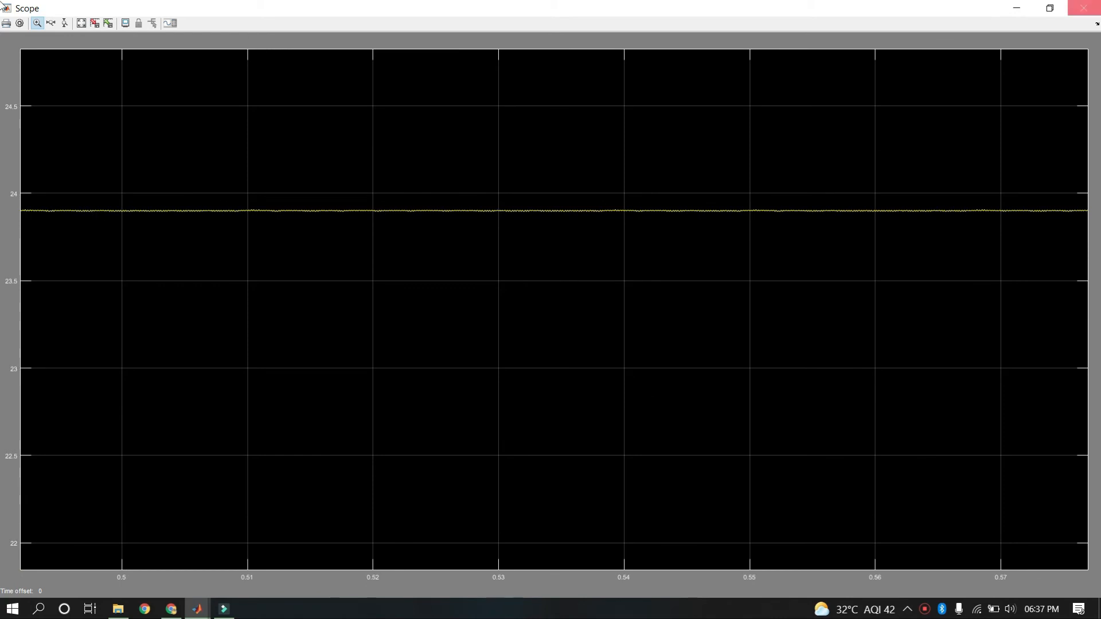
left_click(1087, 8)
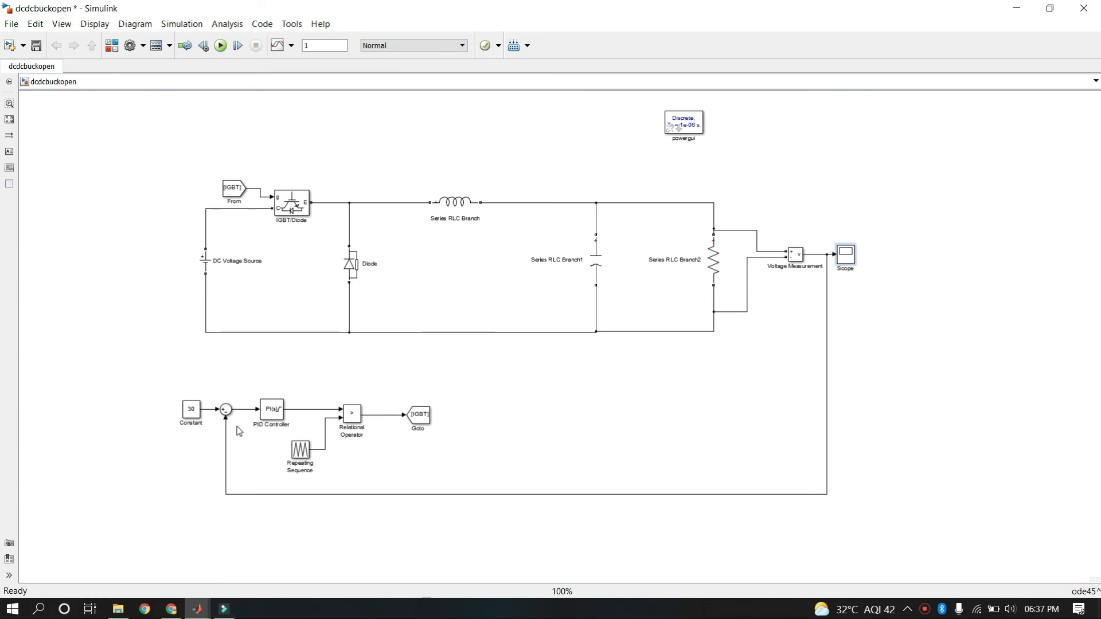
- Set the PID Controller's proportional gain to 0.5
left_click(272, 412)
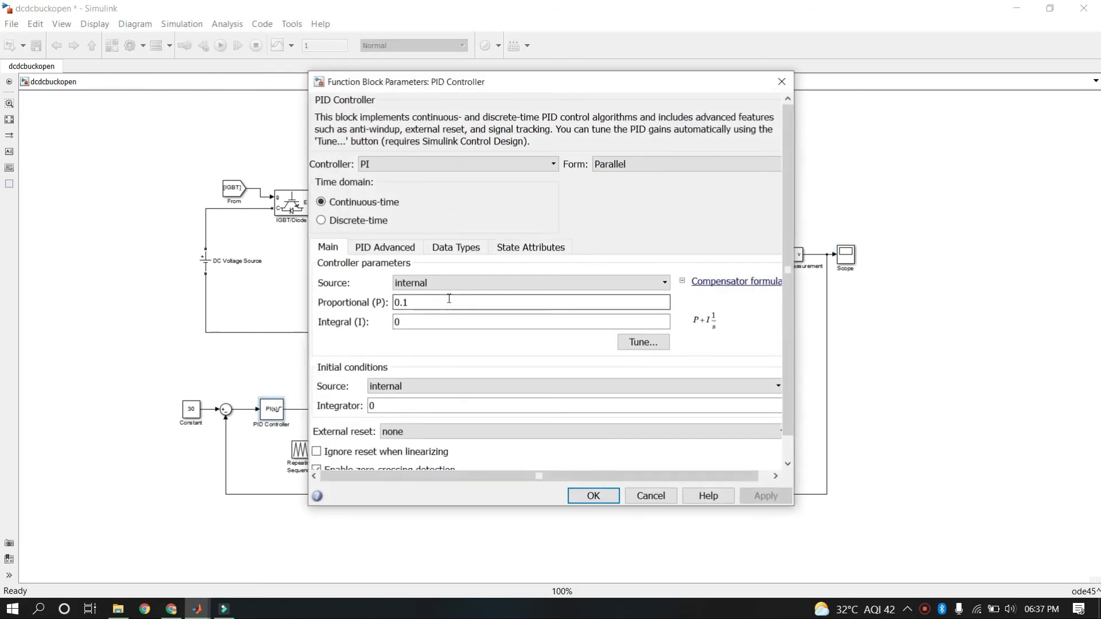
double_click(449, 300)
type("0.5")
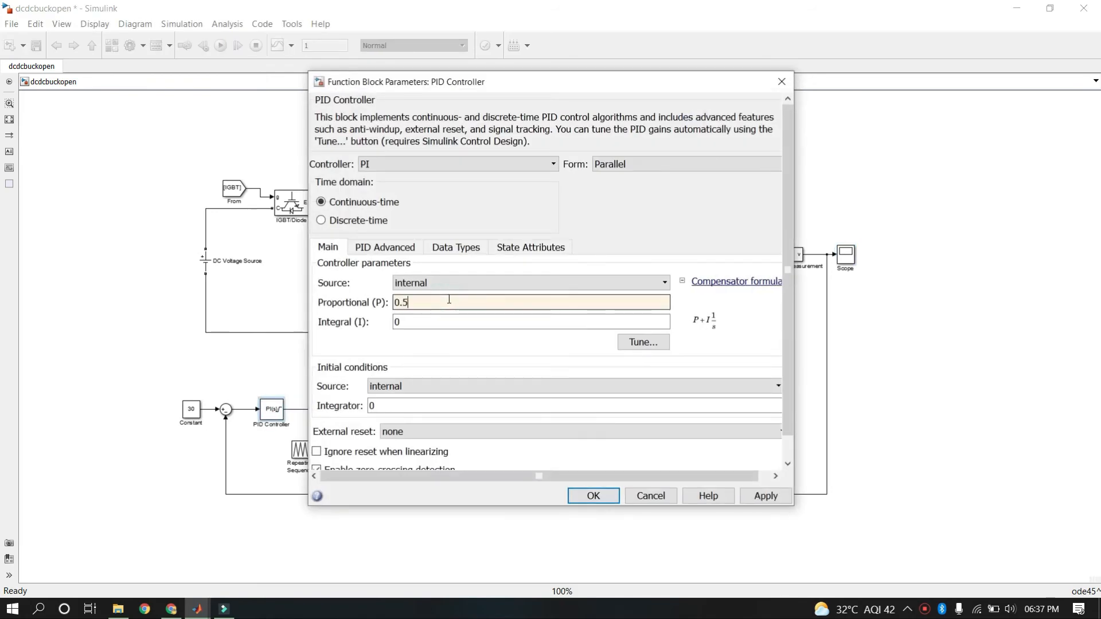
key("Return")
- Simulate with the 0.5 proportional gain, stop the run early, and inspect the steady-state output voltage up close in the Scope
left_click(221, 45)
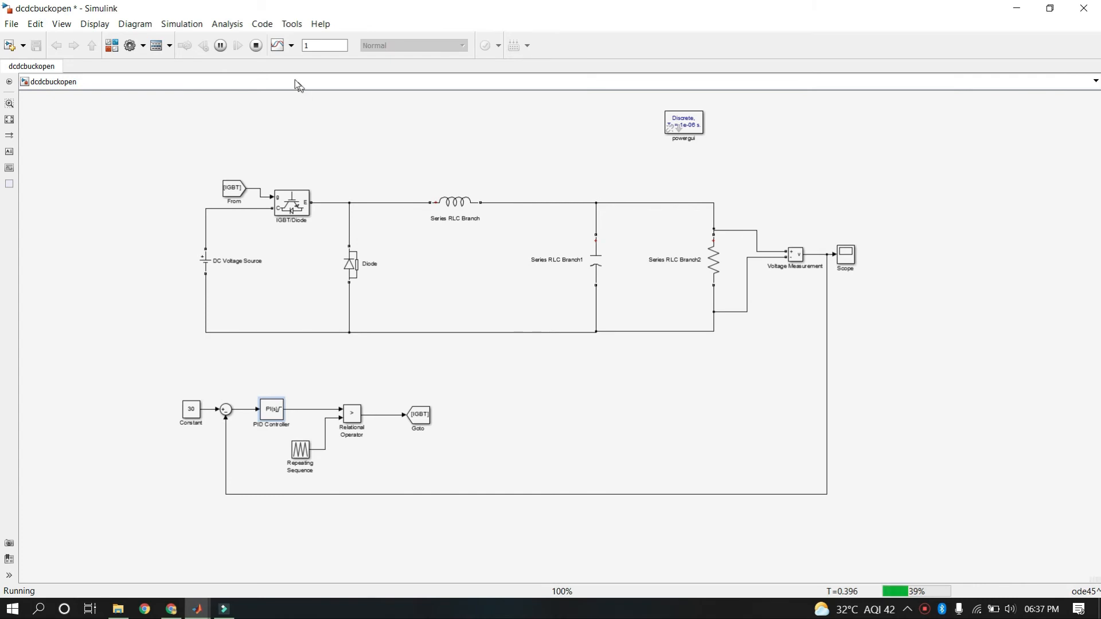
left_click(255, 46)
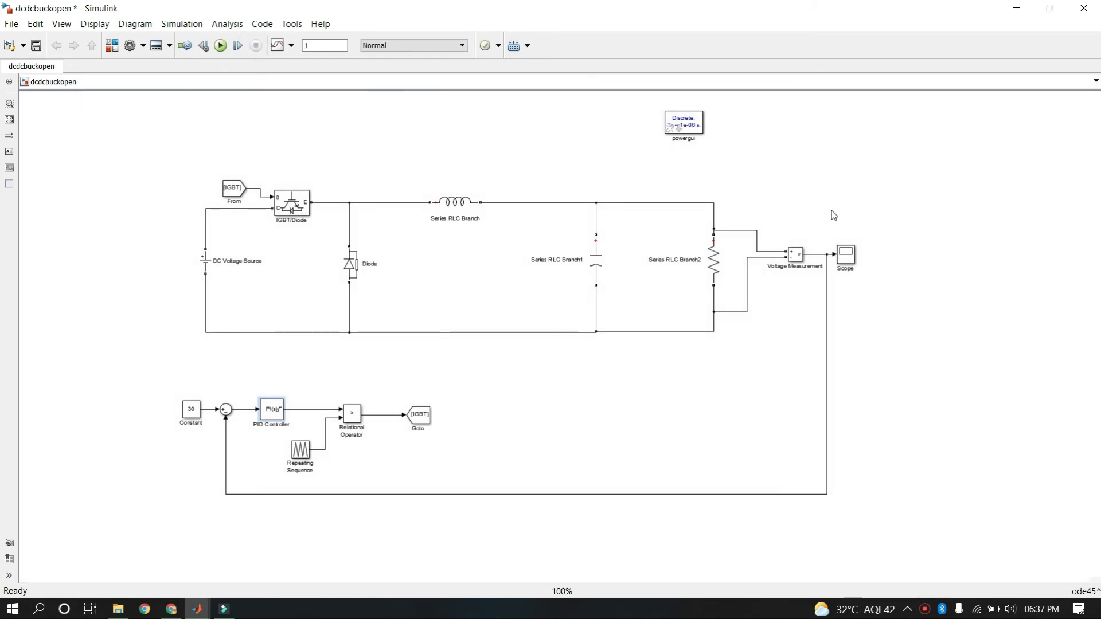
double_click(844, 254)
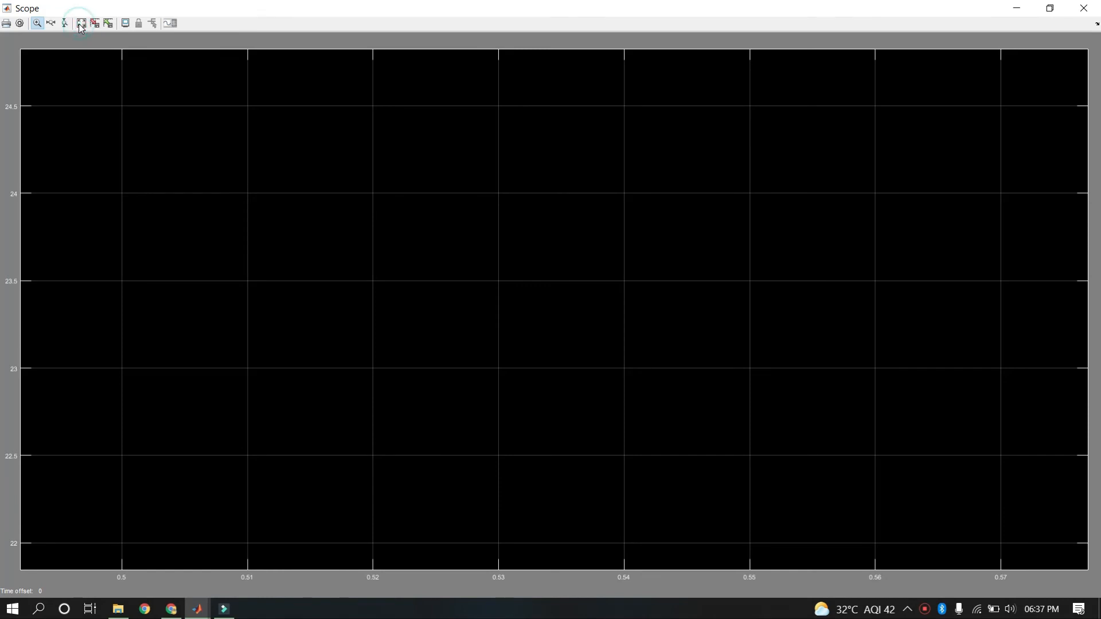
left_click(81, 24)
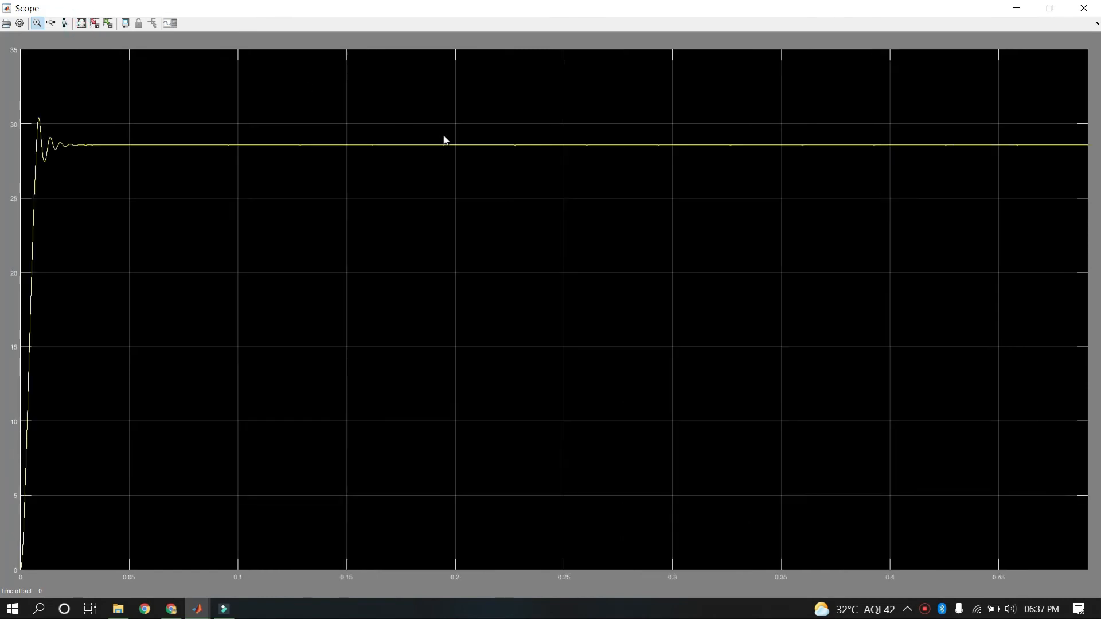
left_click_drag(503, 119, 575, 185)
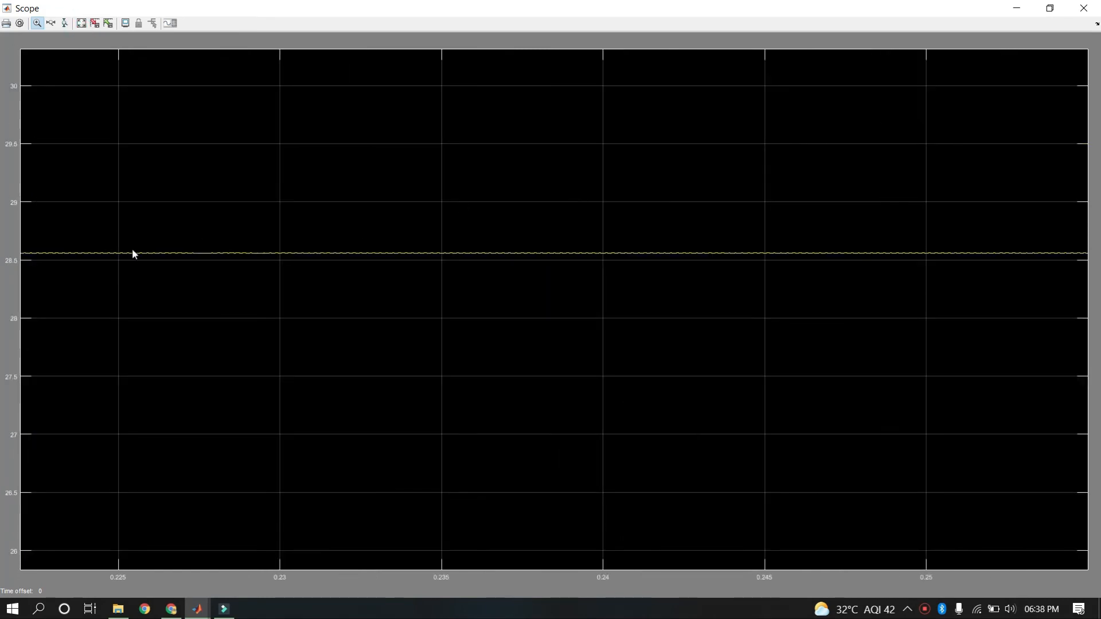
left_click(1096, 8)
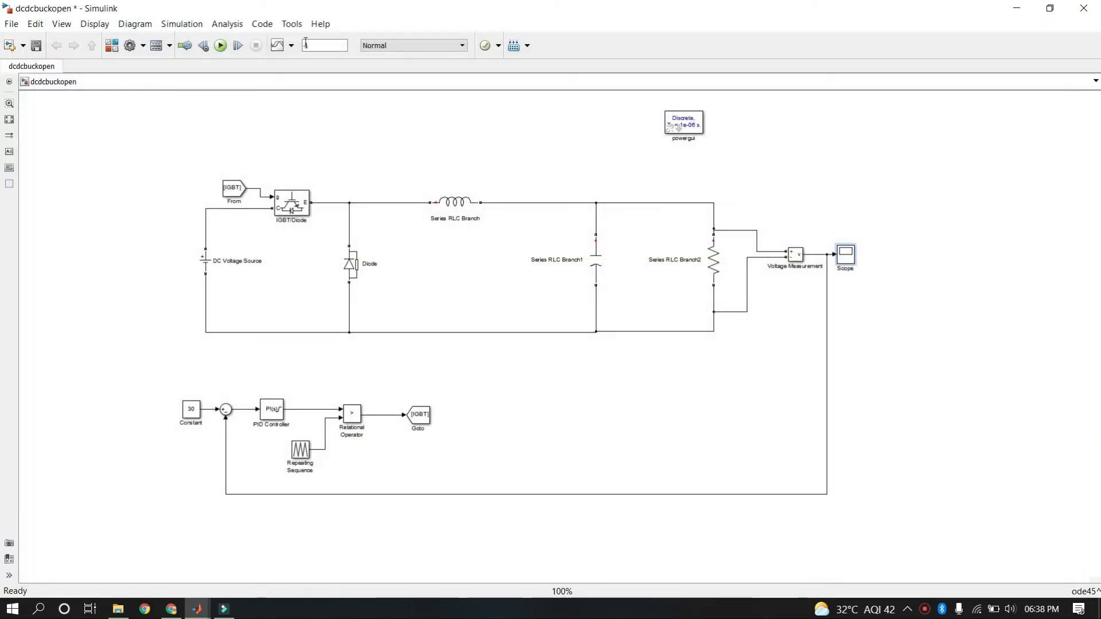
- Add two Display blocks from the library, wiring one to the PID Controller's output and the other to its error input signal
left_click(111, 45)
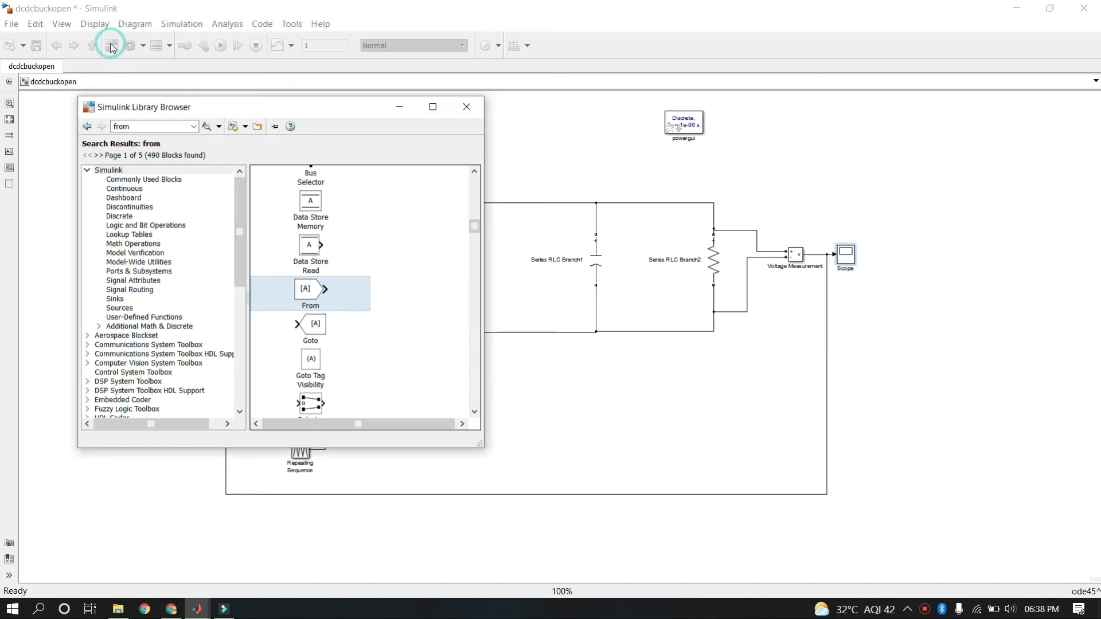
double_click(123, 126)
type("di")
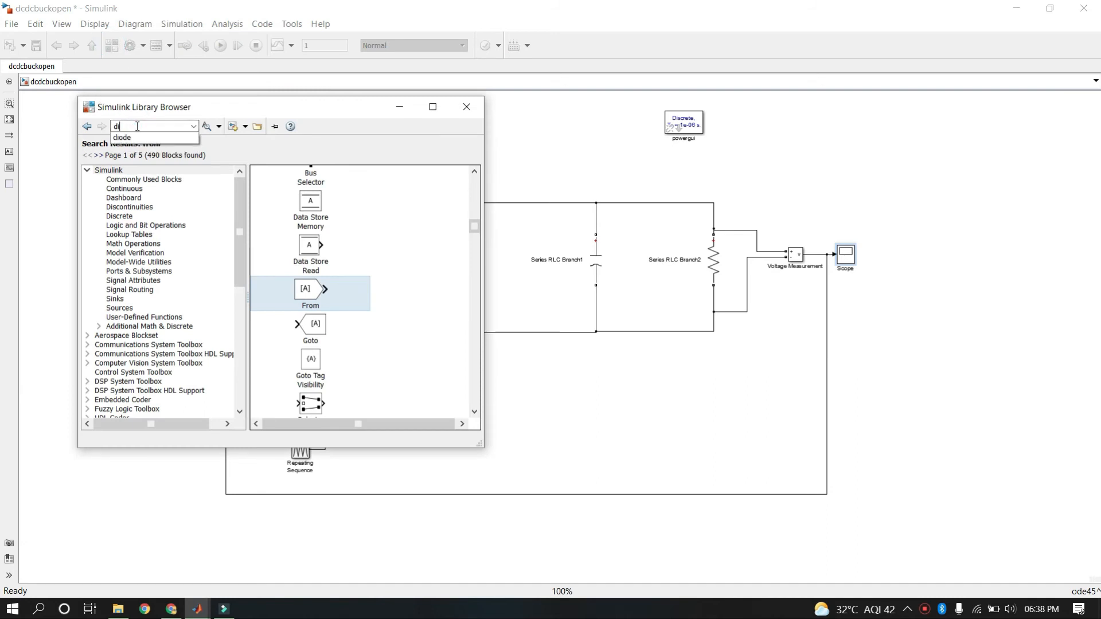
type("slay")
key("Return")
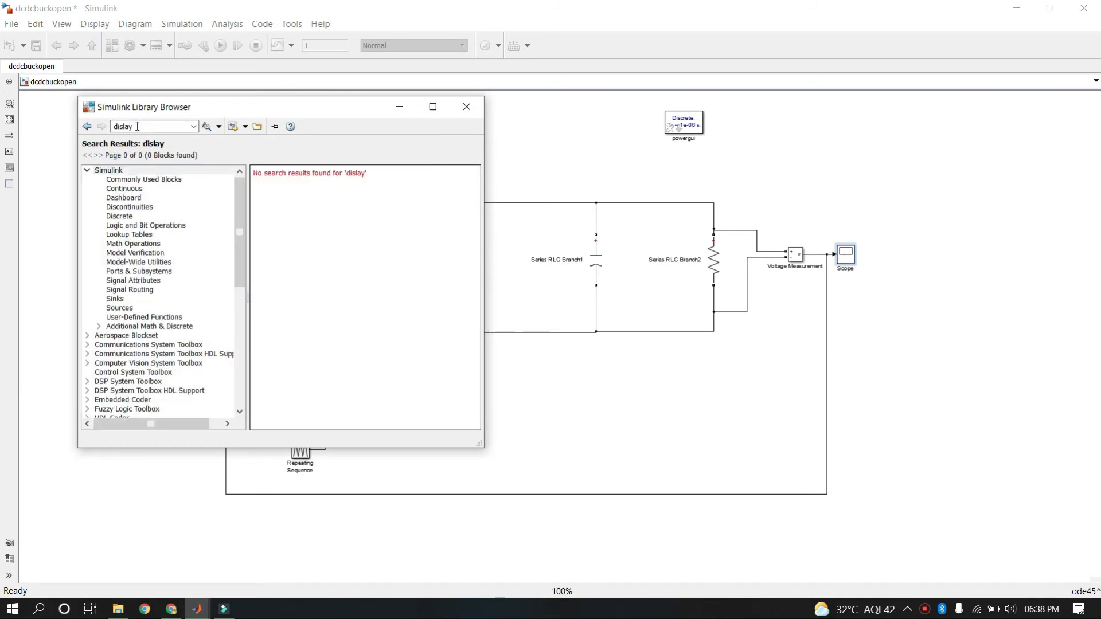
double_click(138, 126)
type("di")
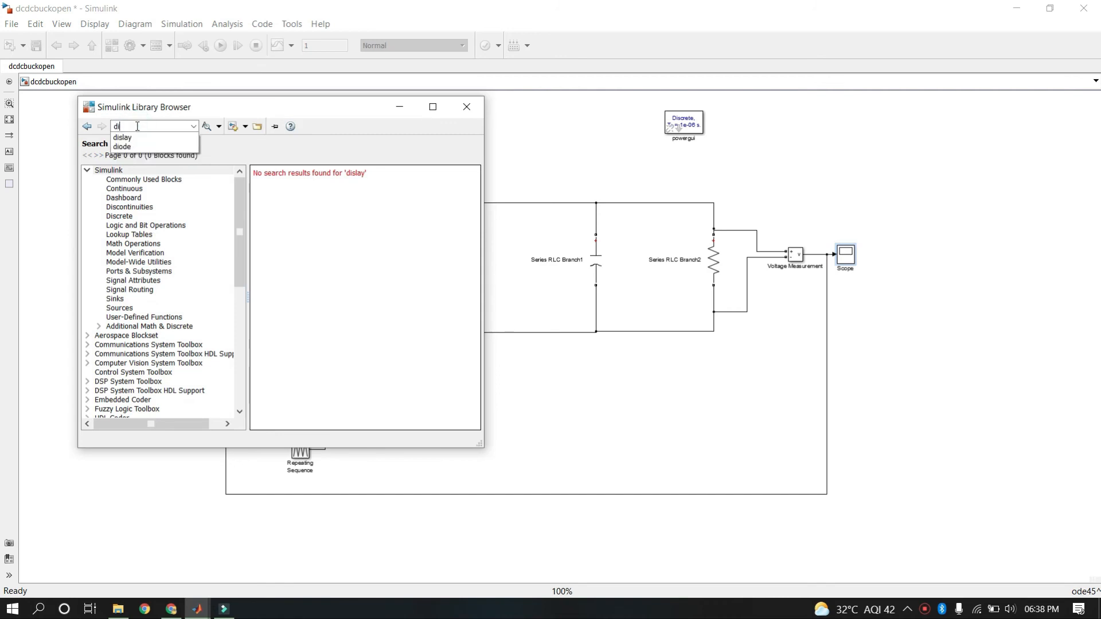
type("splay")
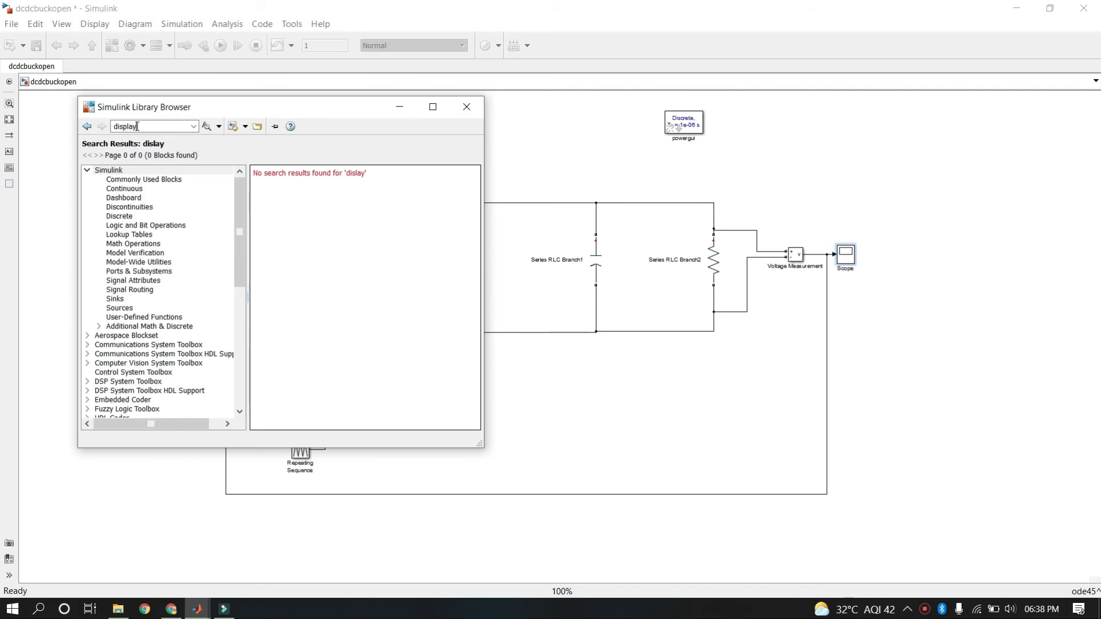
key("Return")
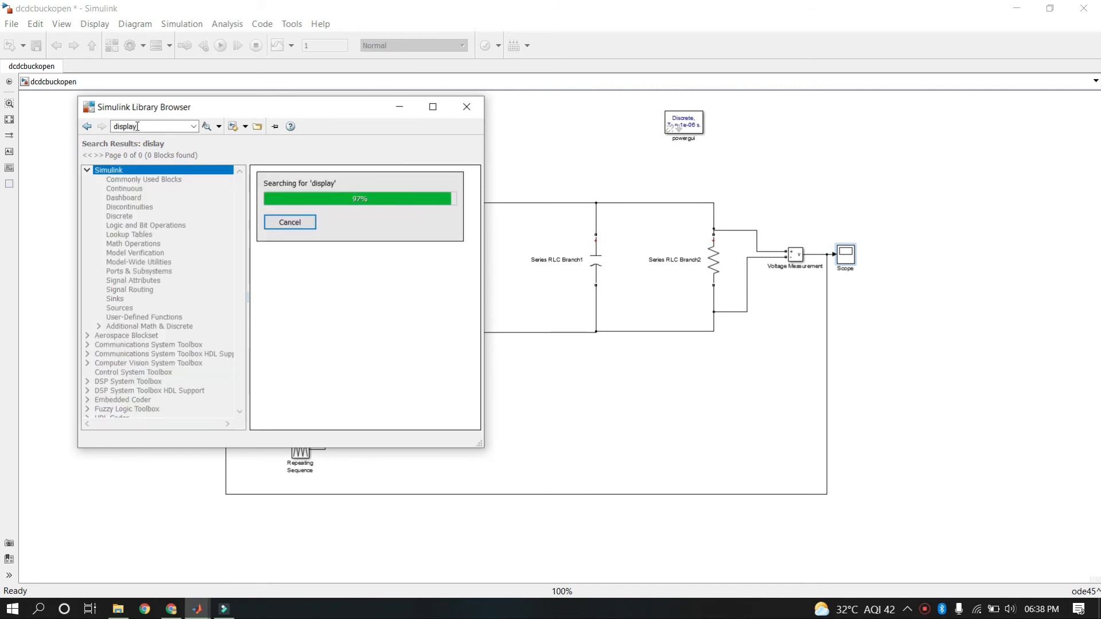
left_click_drag(367, 269, 320, 410)
mouse_move(469, 381)
left_mouse_down()
mouse_move(232, 384)
mouse_move(326, 359)
mouse_move(241, 396)
mouse_move(242, 409)
left_mouse_up()
left_click(280, 357)
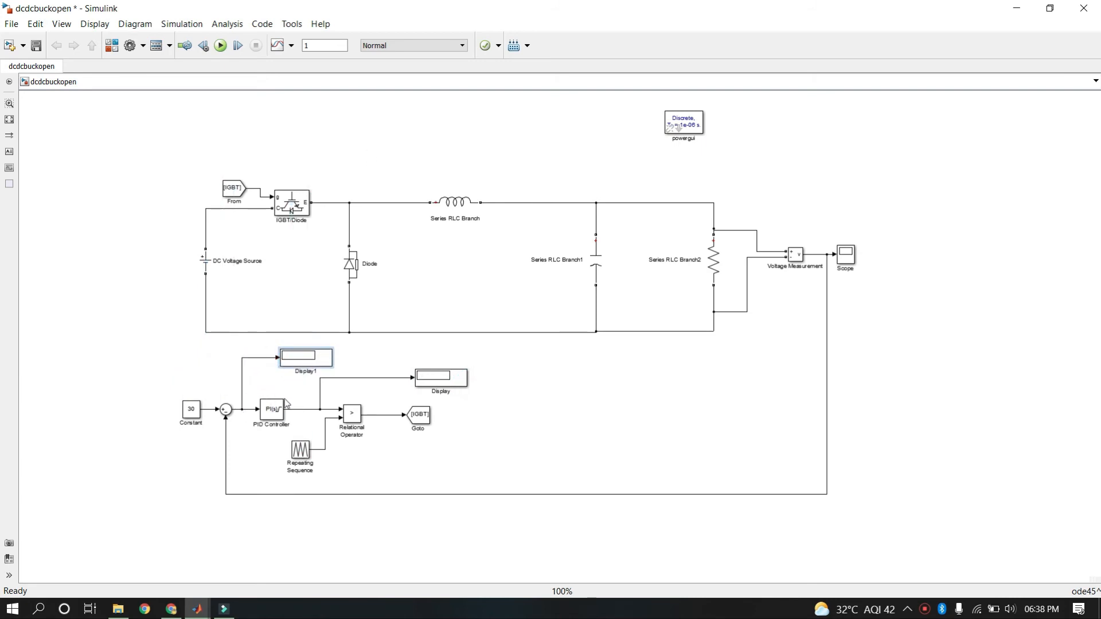
- Set the PID Controller's proportional gain to 0.9
left_click(271, 411)
double_click(272, 411)
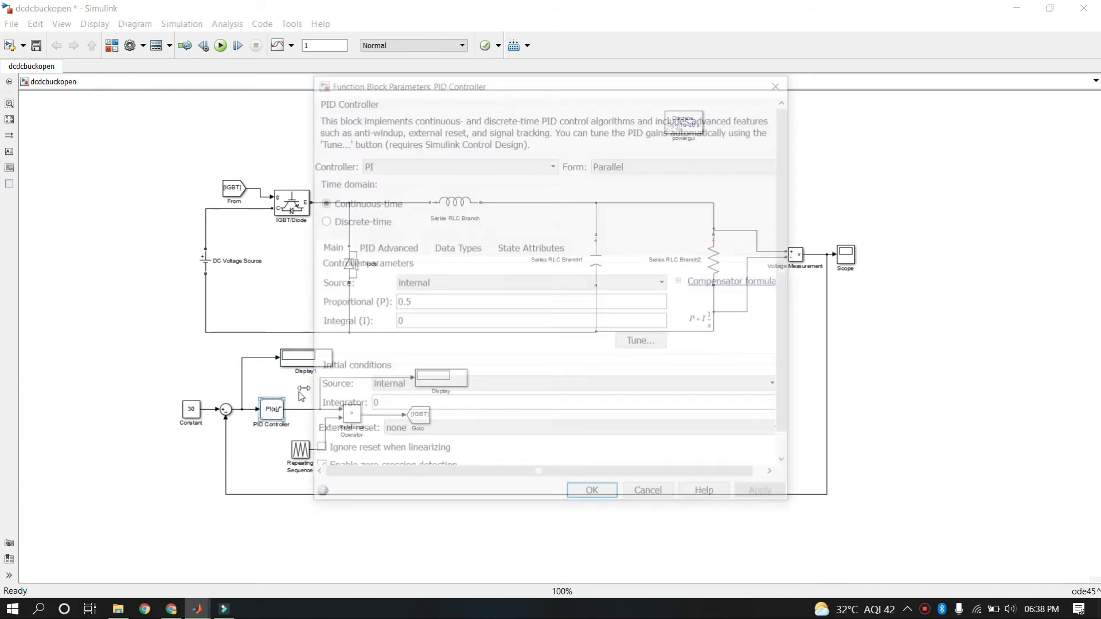
double_click(441, 306)
type("0.")
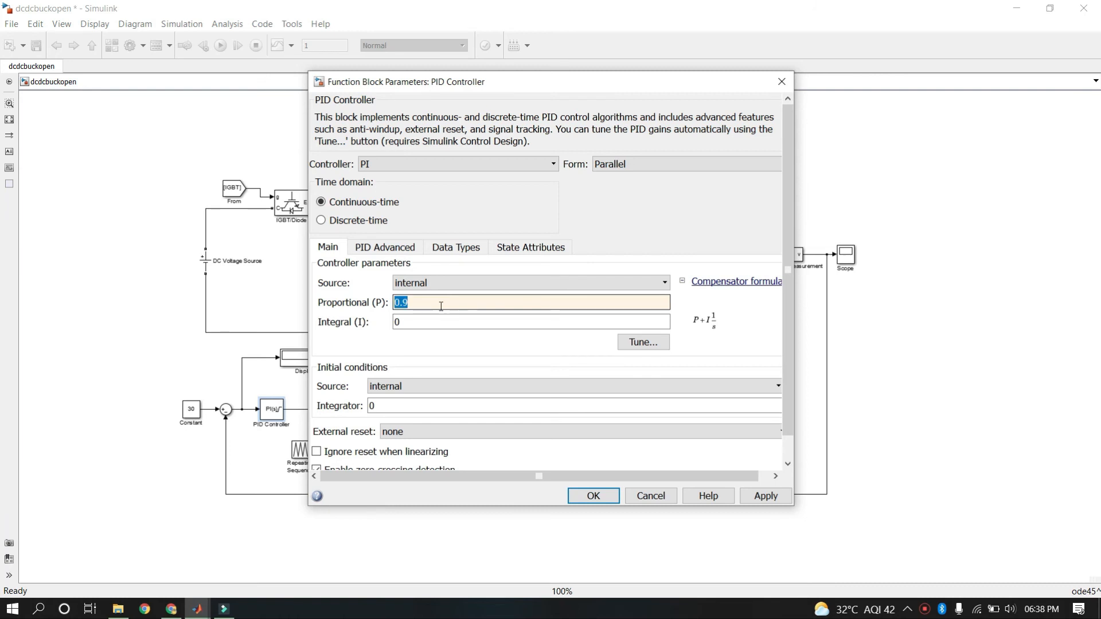
key("Return")
- Simulate with the 0.9 proportional gain and zero integral gain, stop the run early, and inspect the settled output voltage in the Scope
left_click(221, 46)
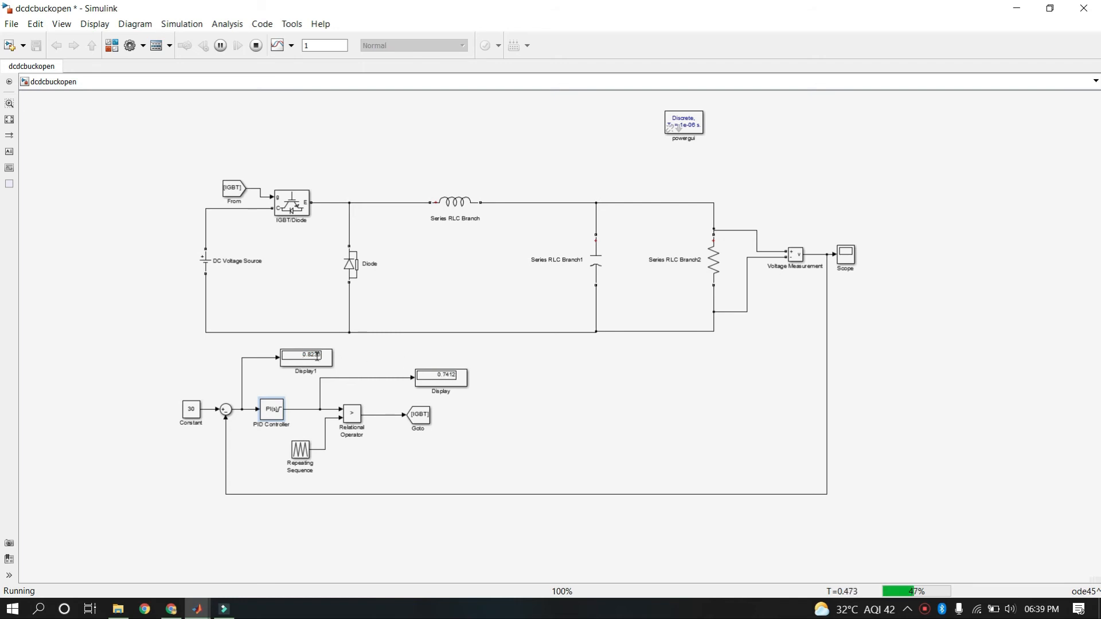
left_click(255, 45)
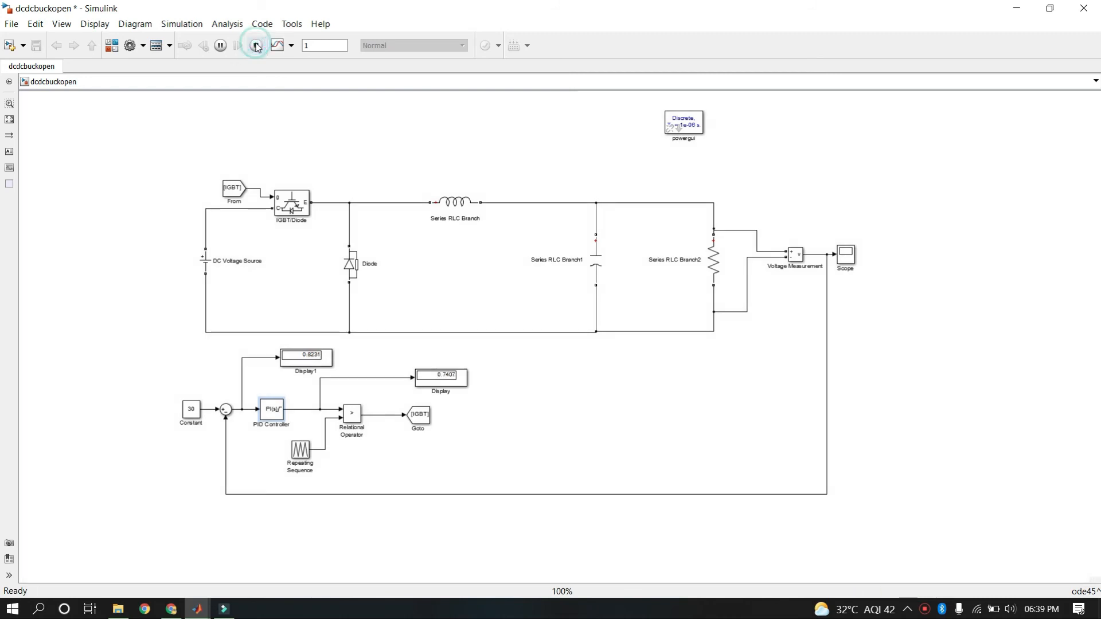
double_click(848, 255)
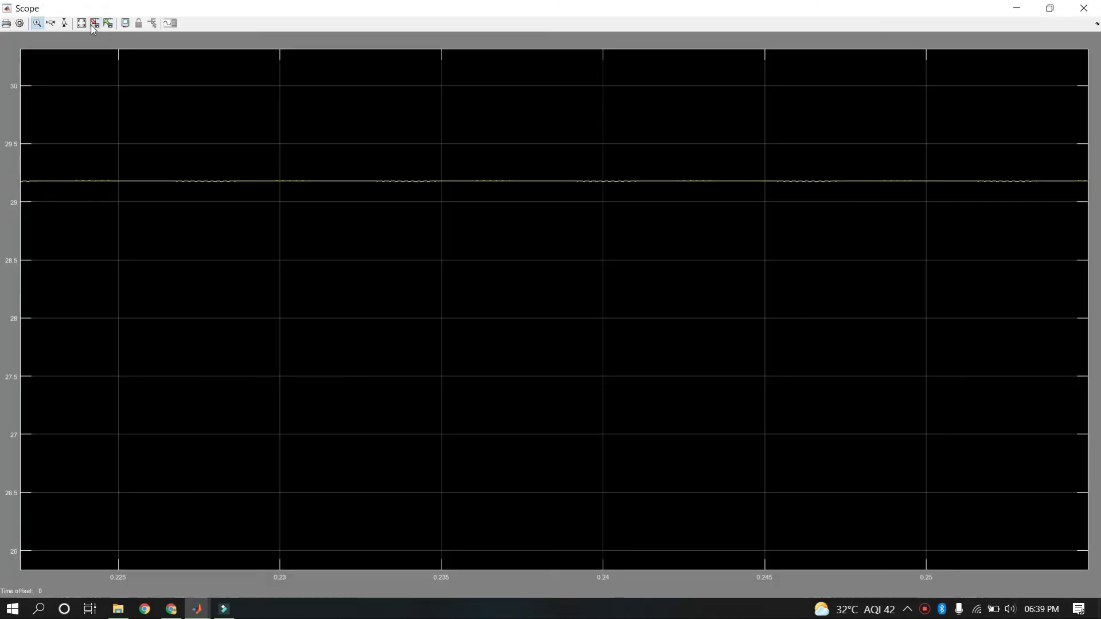
left_click(82, 22)
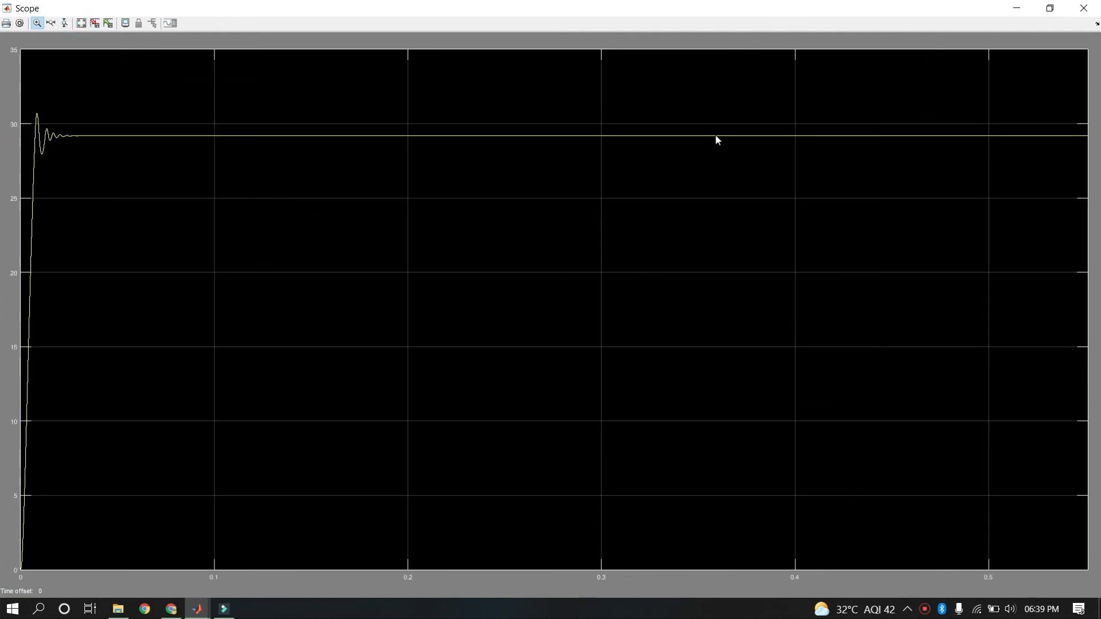
left_click_drag(745, 145, 748, 147)
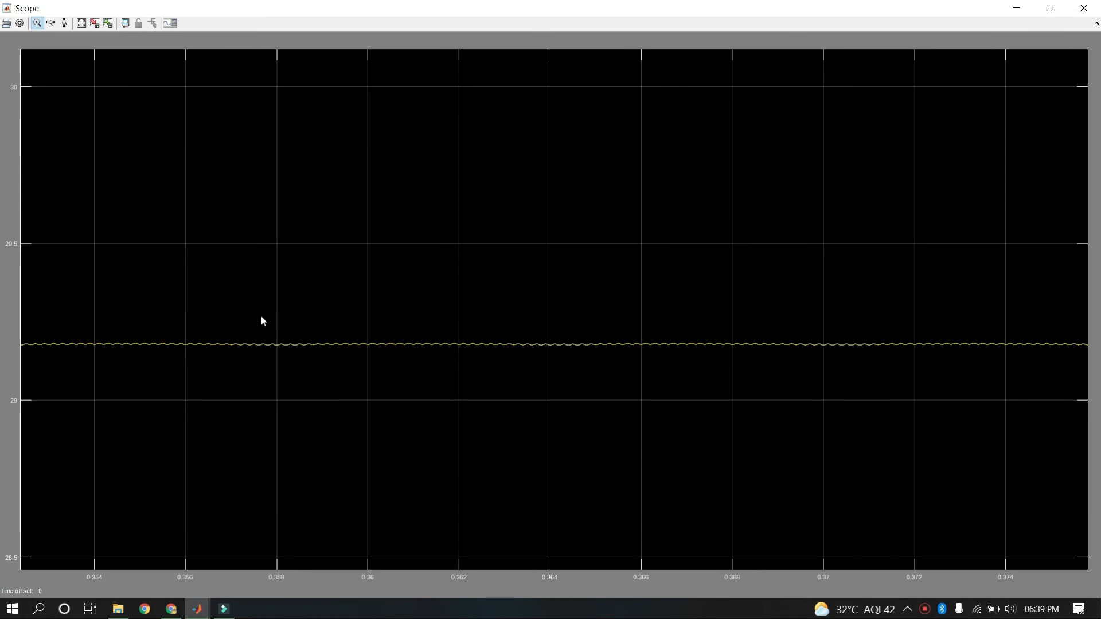
left_click(1083, 9)
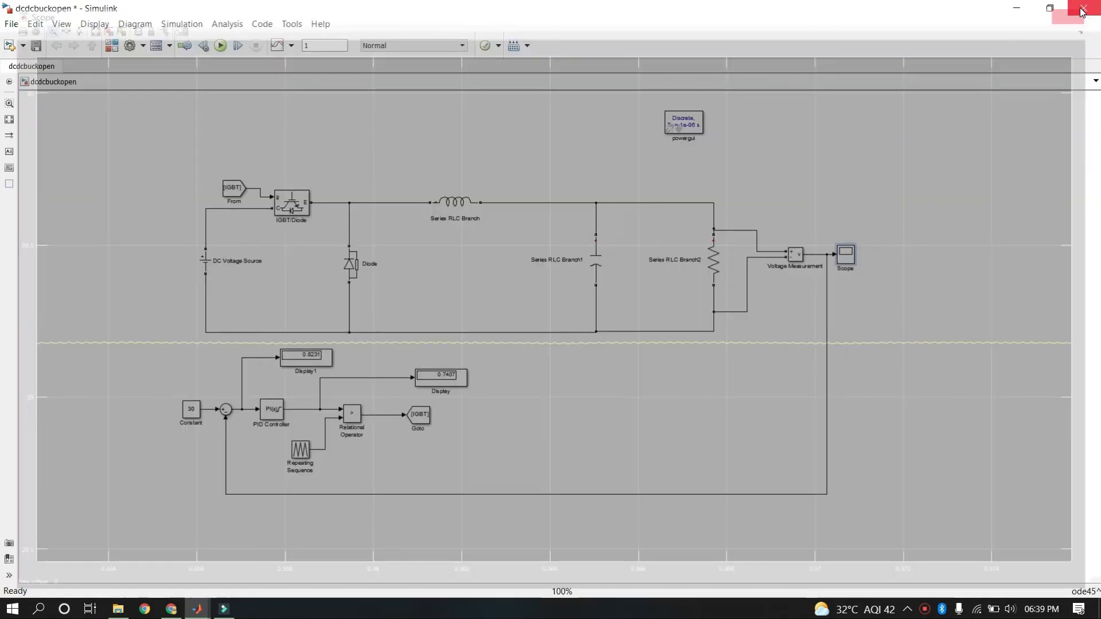
- Set the PID Controller's integral gain to 1
double_click(270, 412)
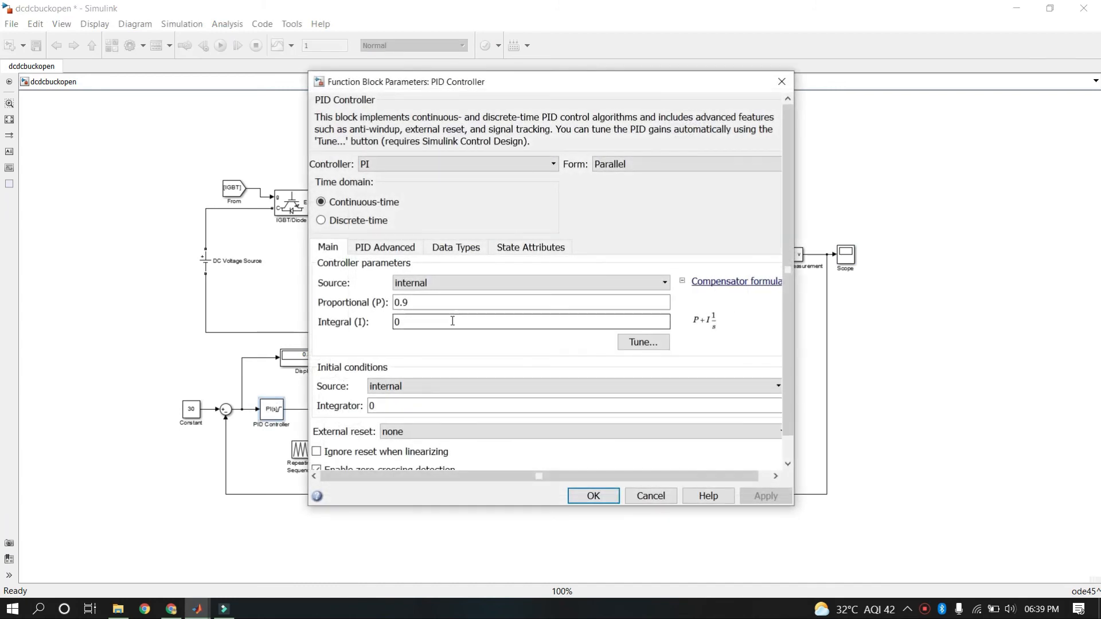
double_click(450, 321)
type("1")
key("Return")
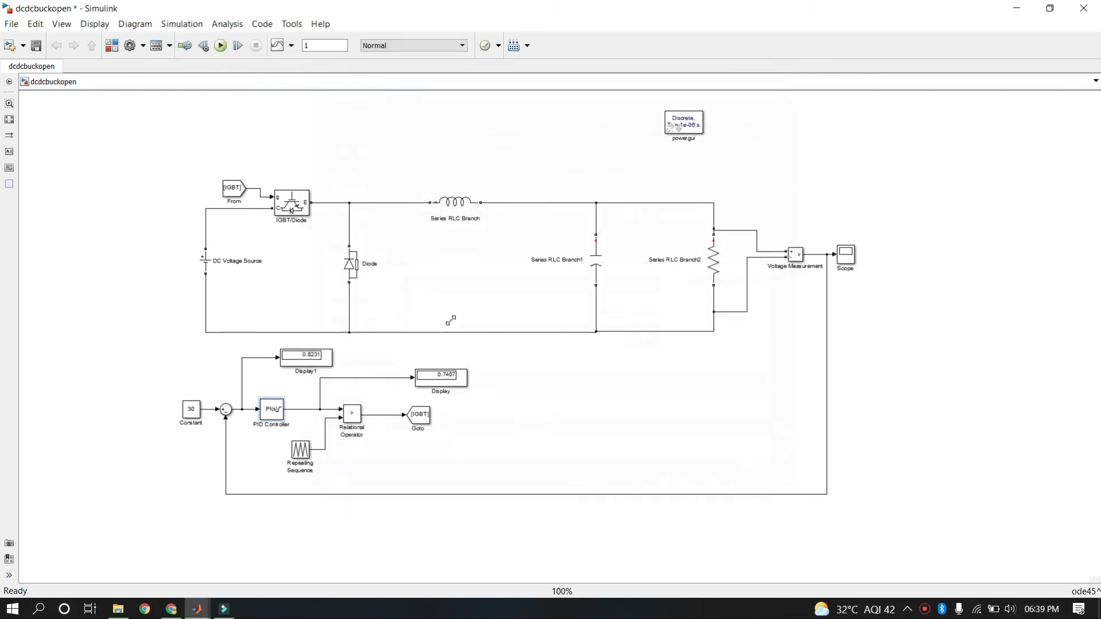
- Simulate with the integral gain of 1, stop the run early, and inspect the output voltage just after the initial oscillation in the Scope
left_click(220, 47)
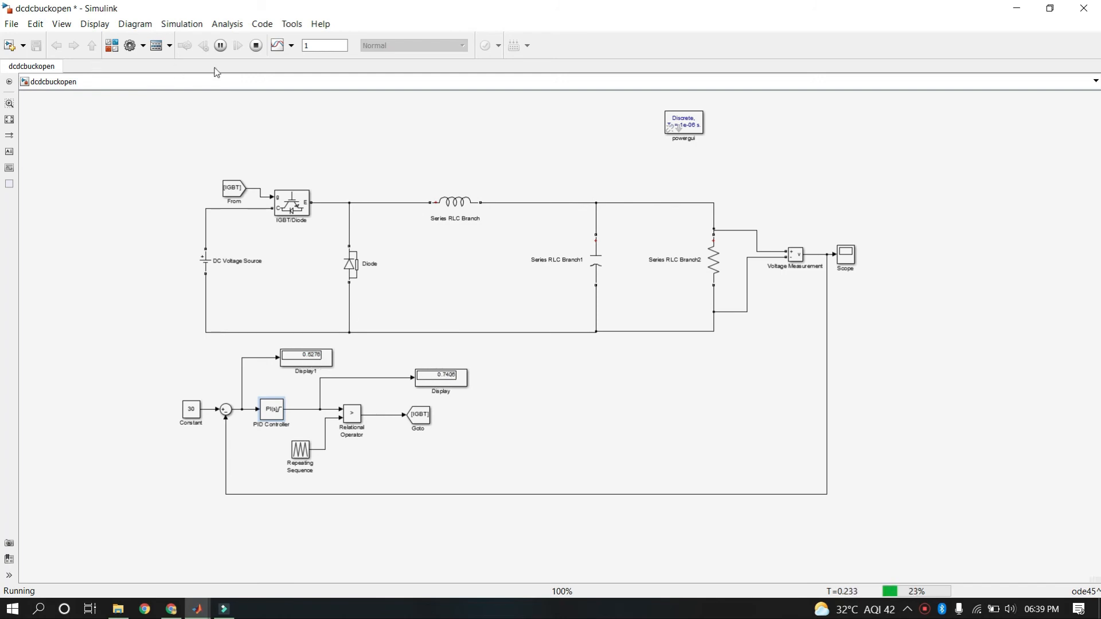
left_click(257, 46)
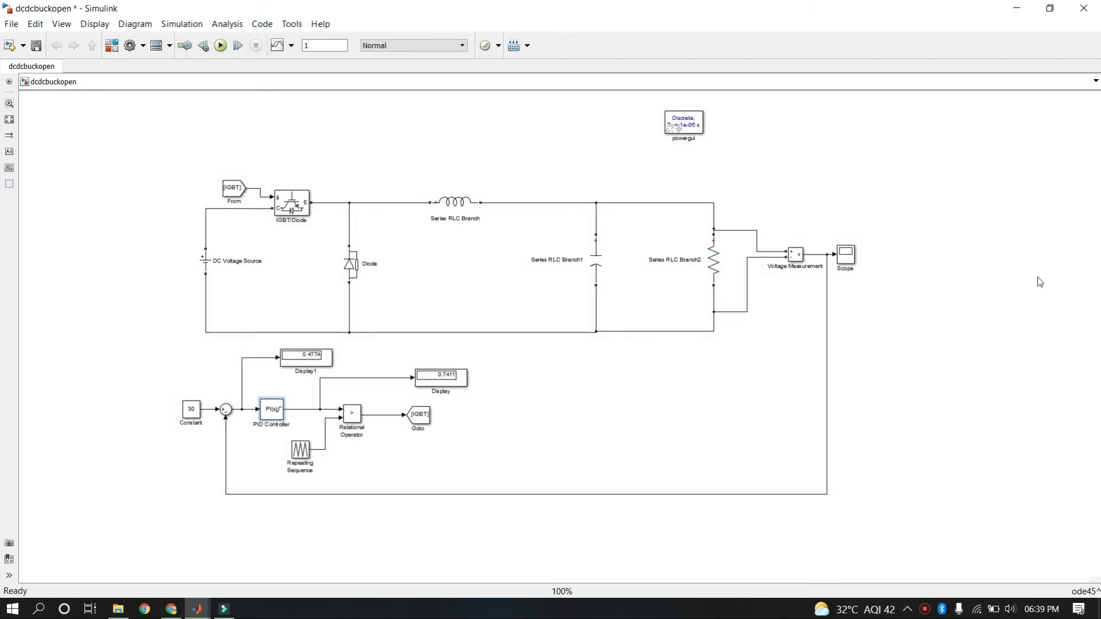
double_click(846, 254)
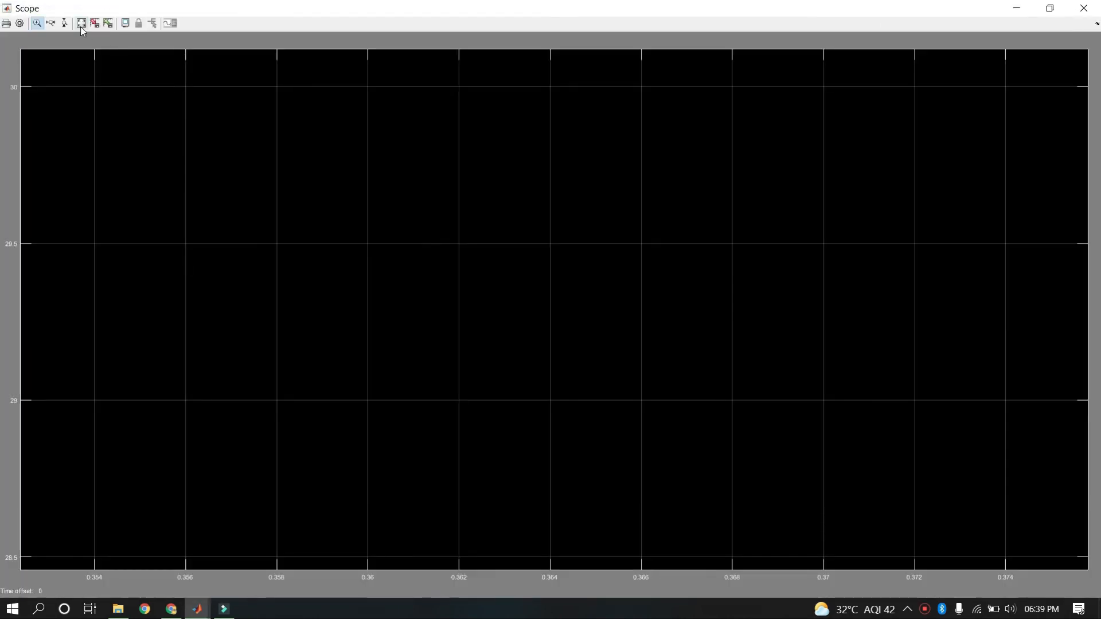
left_click(81, 25)
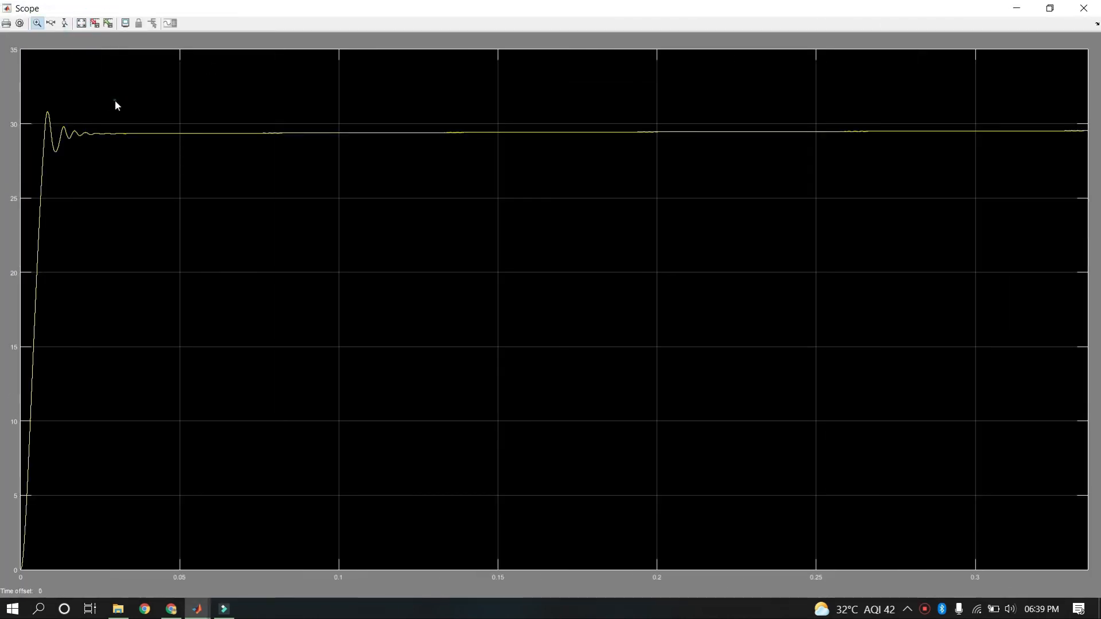
left_click_drag(115, 101, 199, 180)
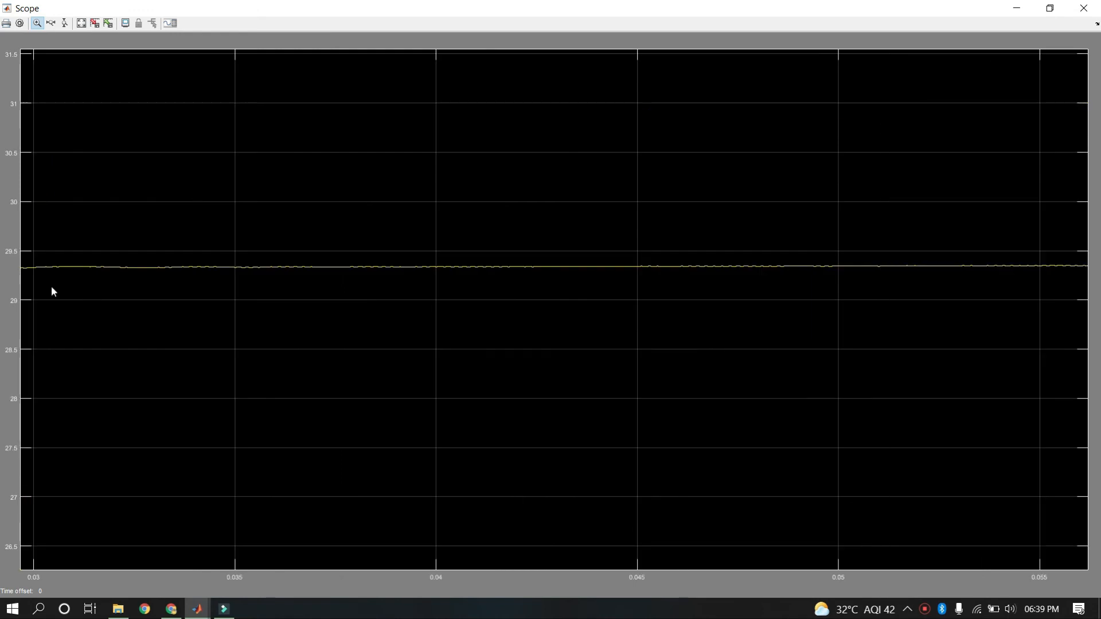
left_click(1083, 8)
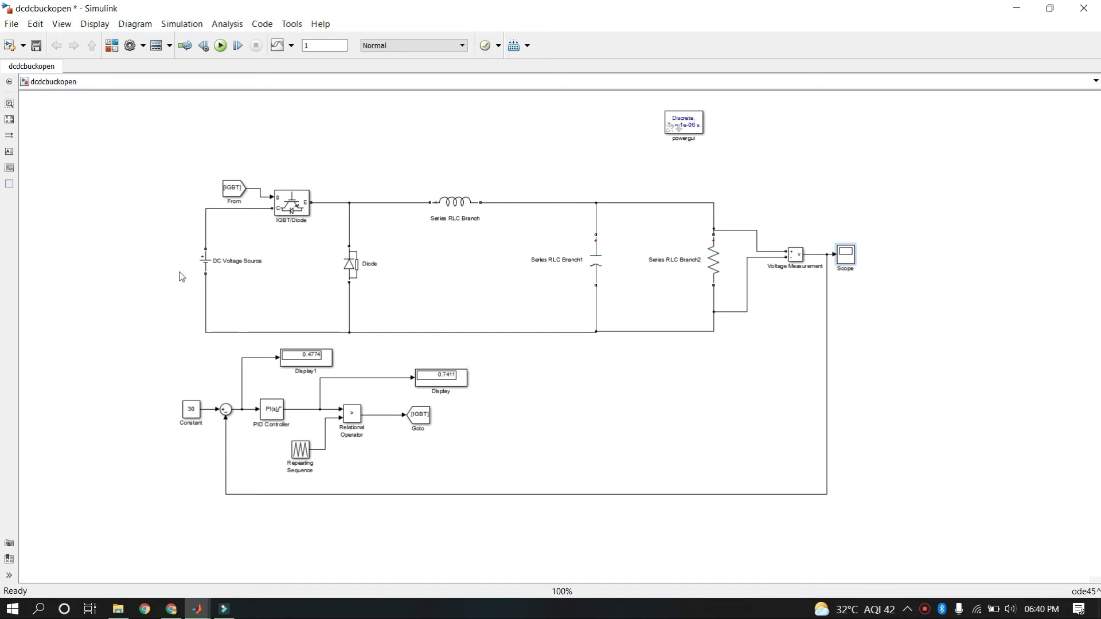
- Set the DC Voltage Source's amplitude to 30 V
left_click(208, 262)
double_click(207, 265)
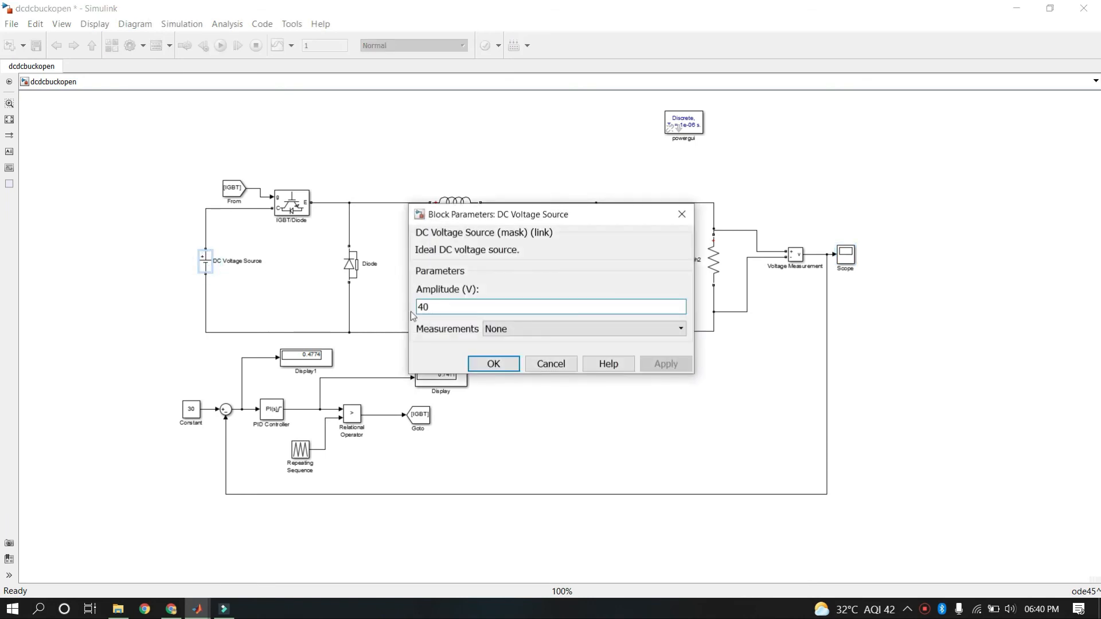
left_click_drag(419, 310, 448, 309)
type("30")
key("Return")
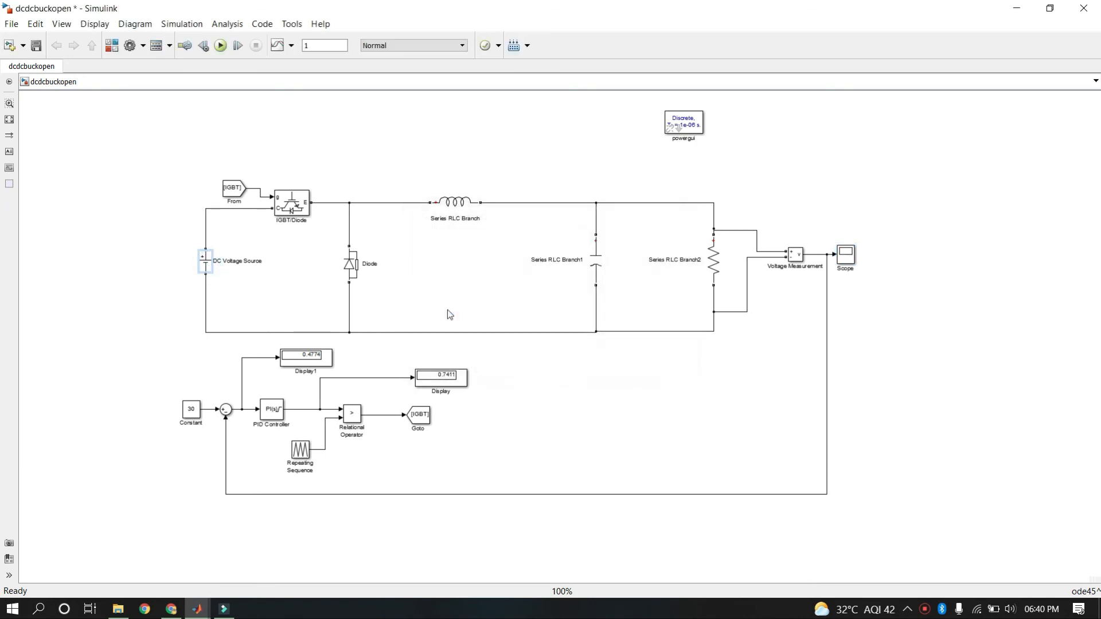
- Simulate with the 30 V source, stop the run before it ends, and examine the late part of the output voltage in the Scope
left_click(221, 45)
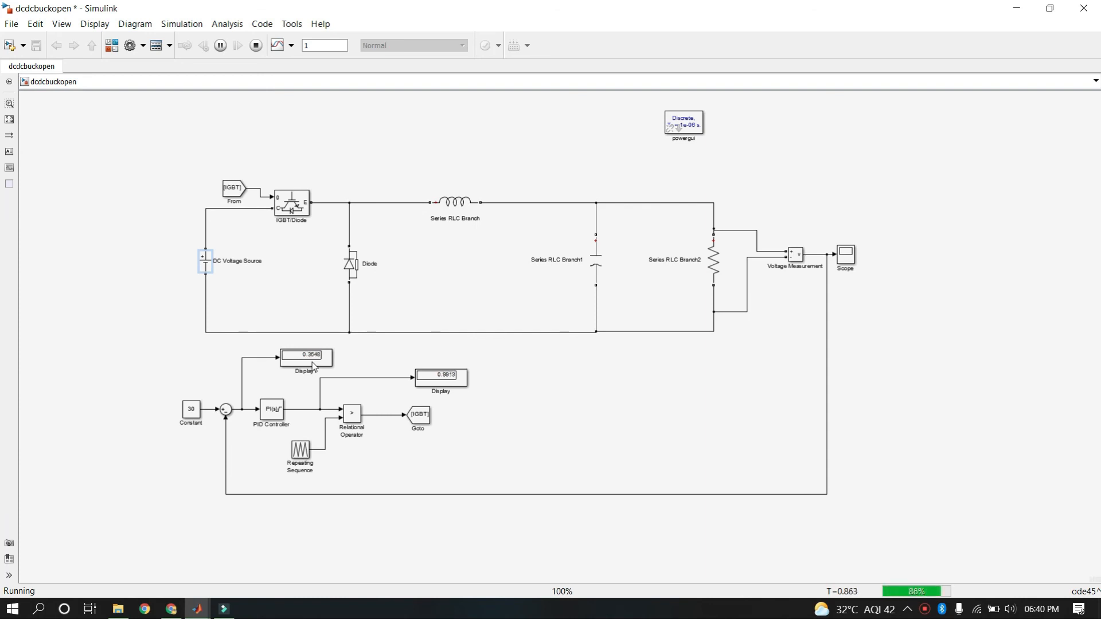
left_click(258, 47)
left_click(846, 255)
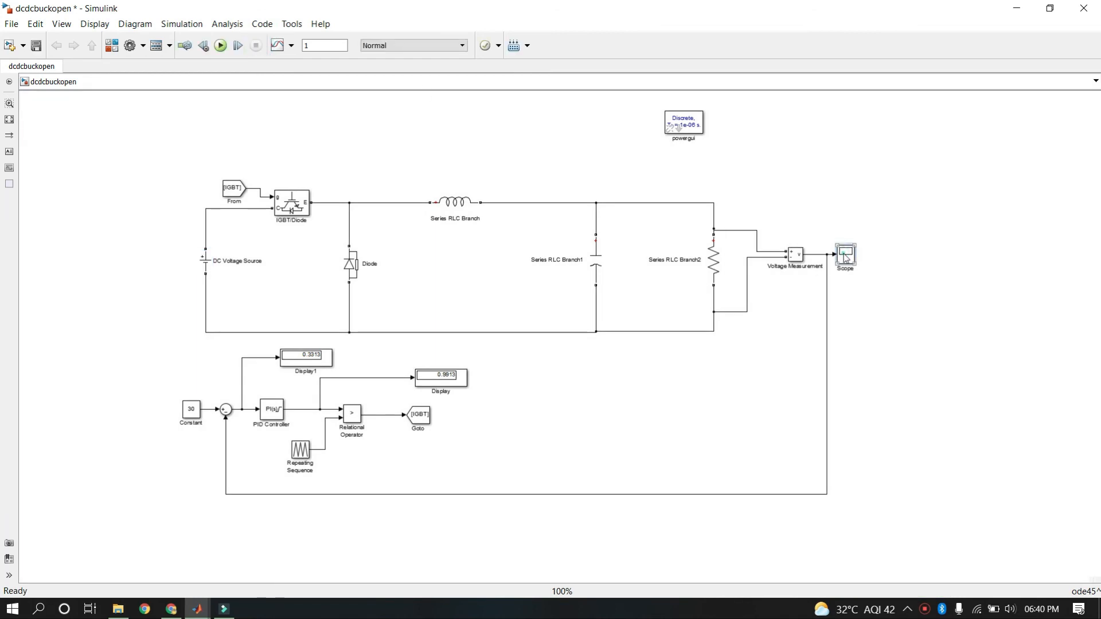
double_click(846, 256)
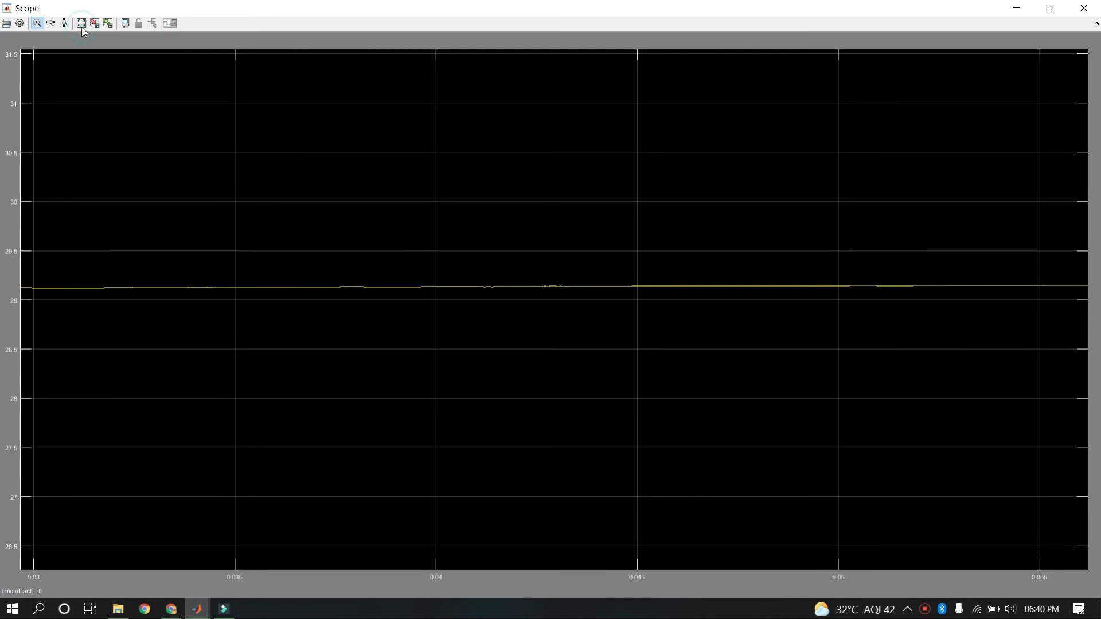
left_click(82, 25)
left_click_drag(889, 64, 737, 8)
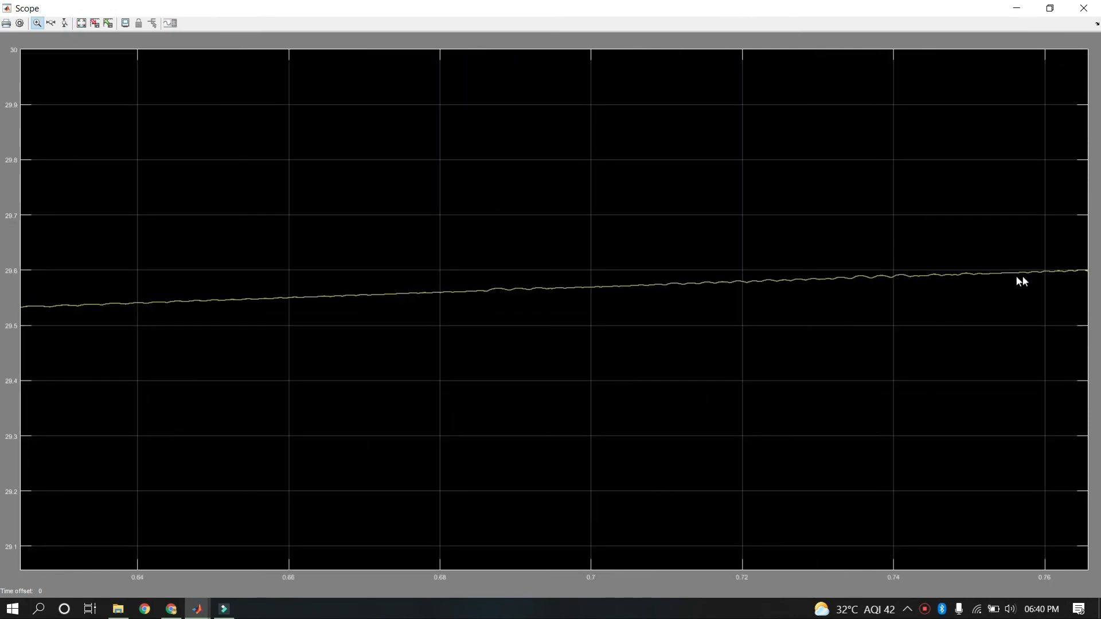
left_click(1084, 10)
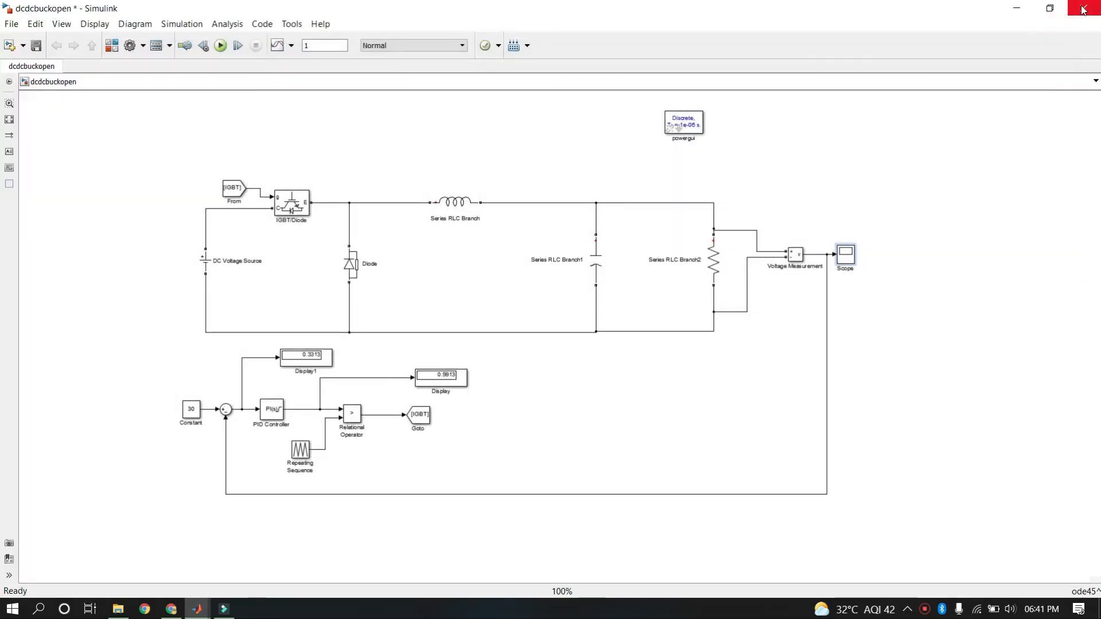